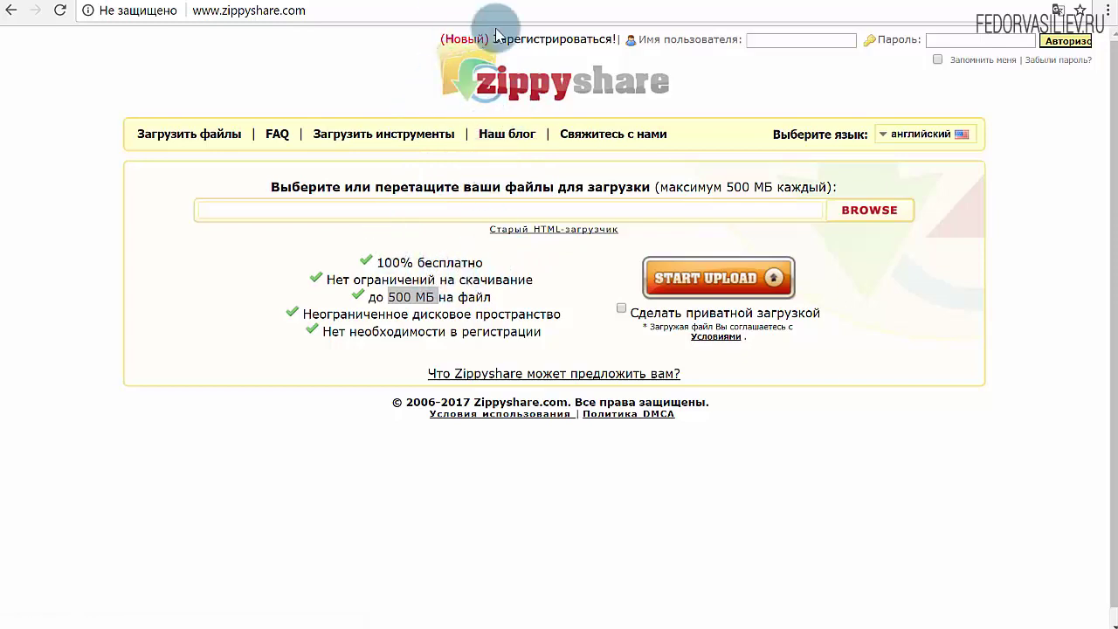
Upload the 10.3 MB mp3 '01. Gtronic - Sergeant Bass (Vocal Mix)' to Zippyshare
click(862, 213)
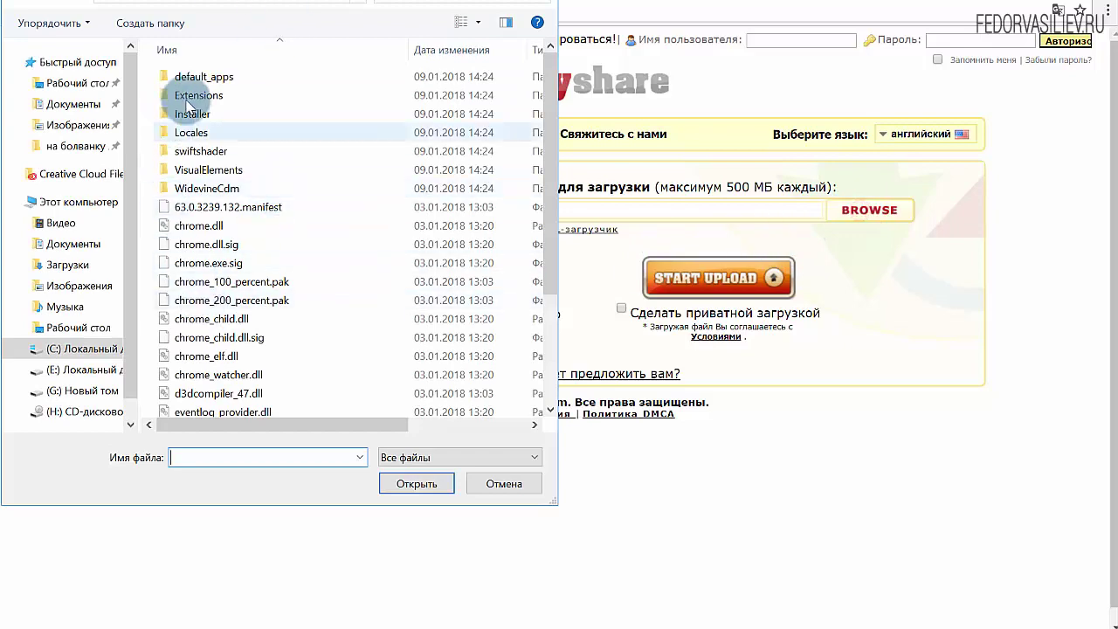
drag(271, 357, 358, 150)
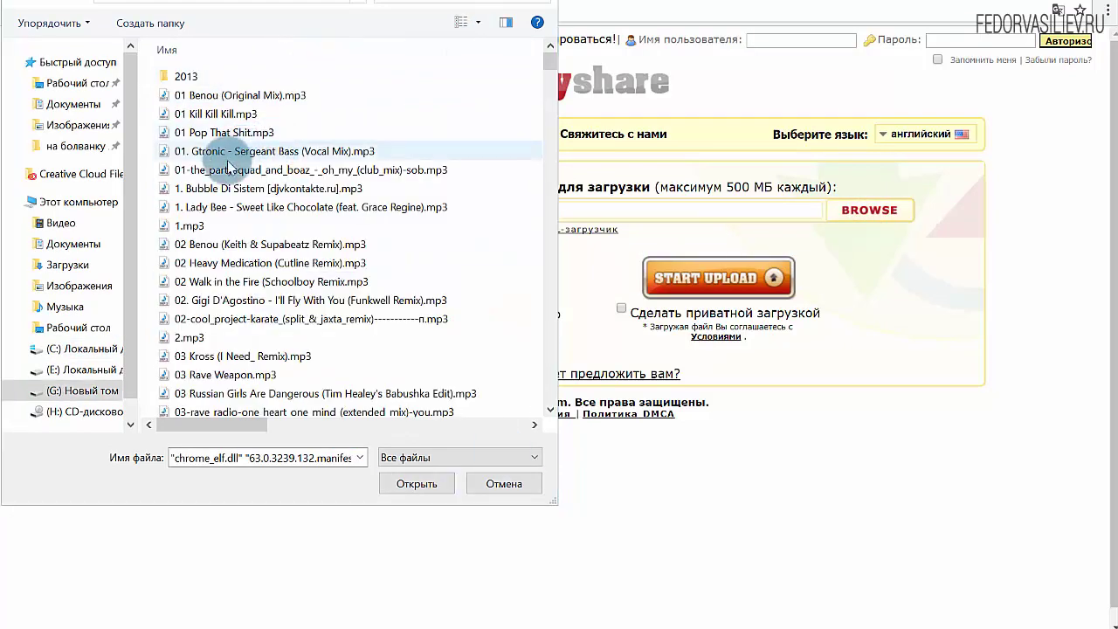
click(234, 153)
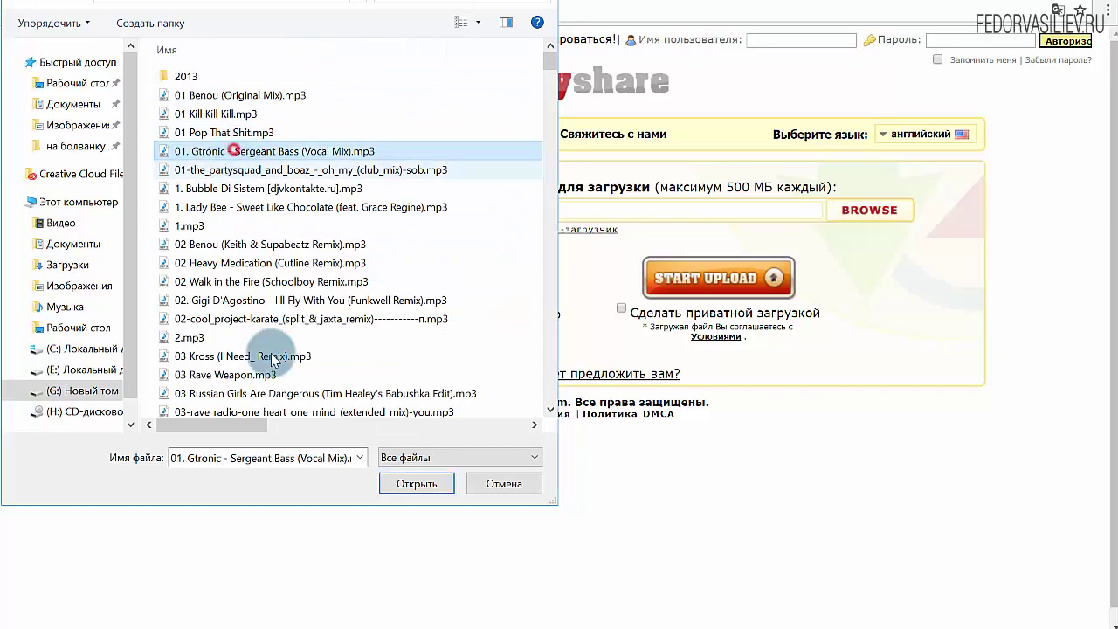
click(416, 482)
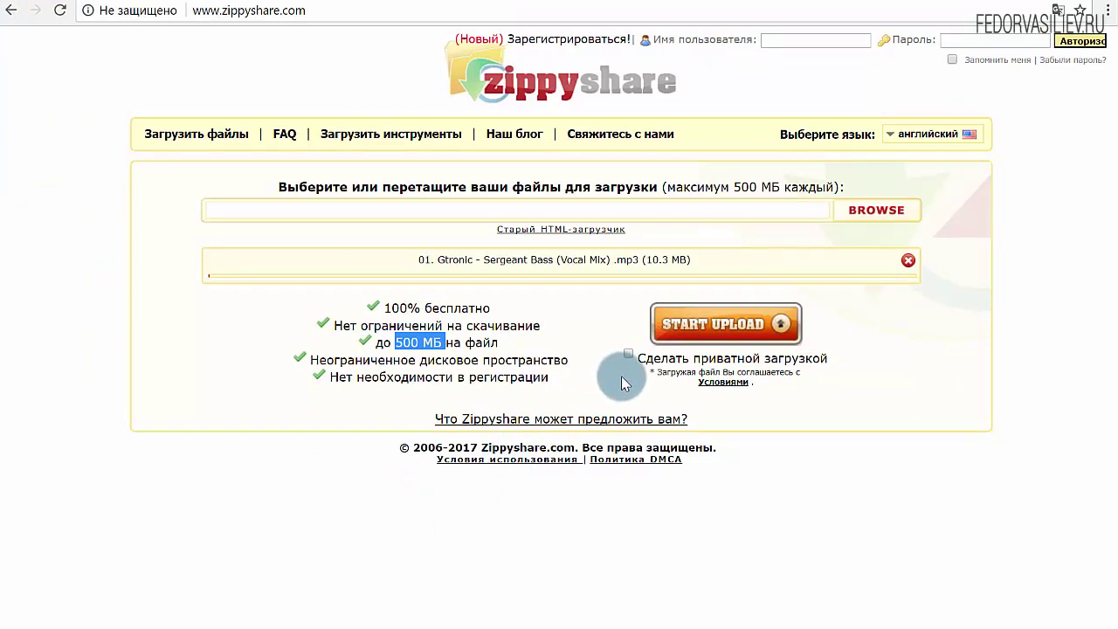
click(701, 326)
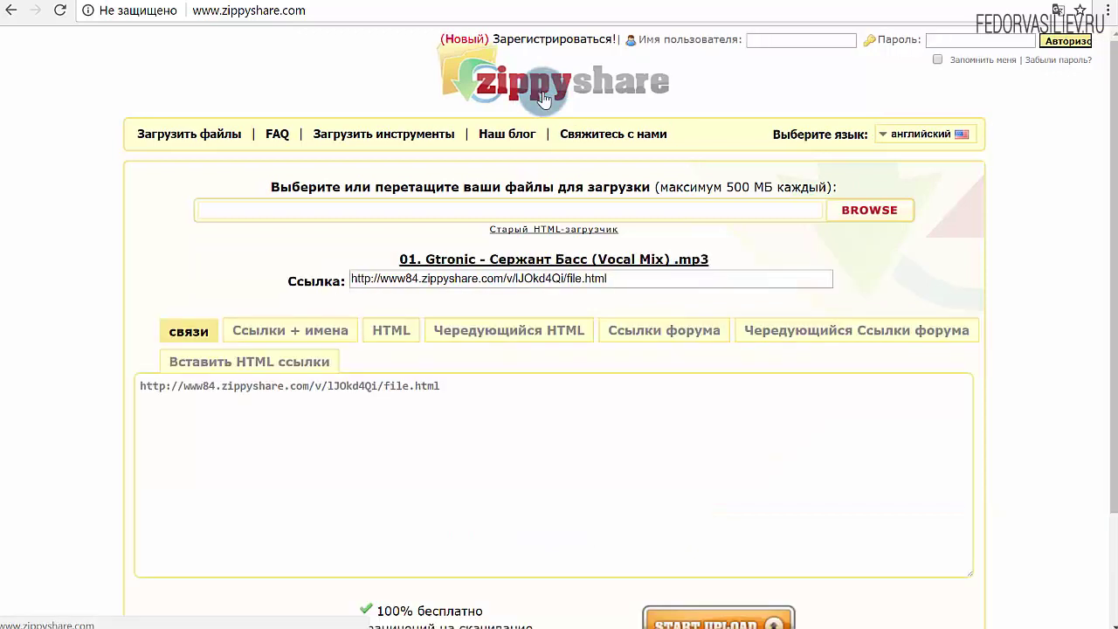
Look over the mp3's plain share link and its link-with-file-name format
click(401, 277)
click(625, 277)
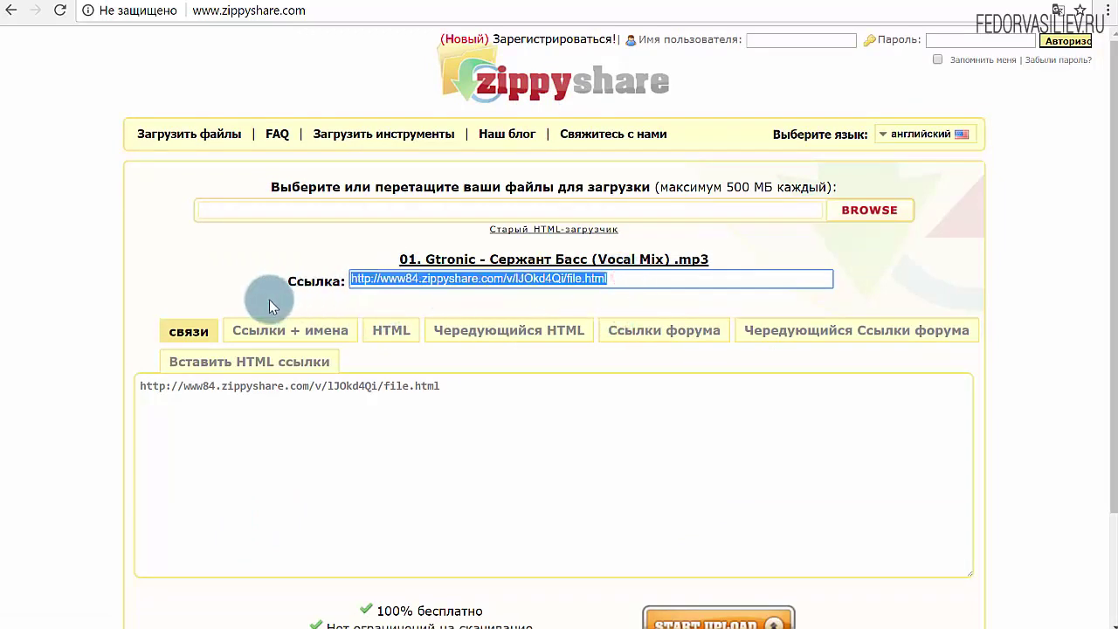
scroll(288, 298, down, 3)
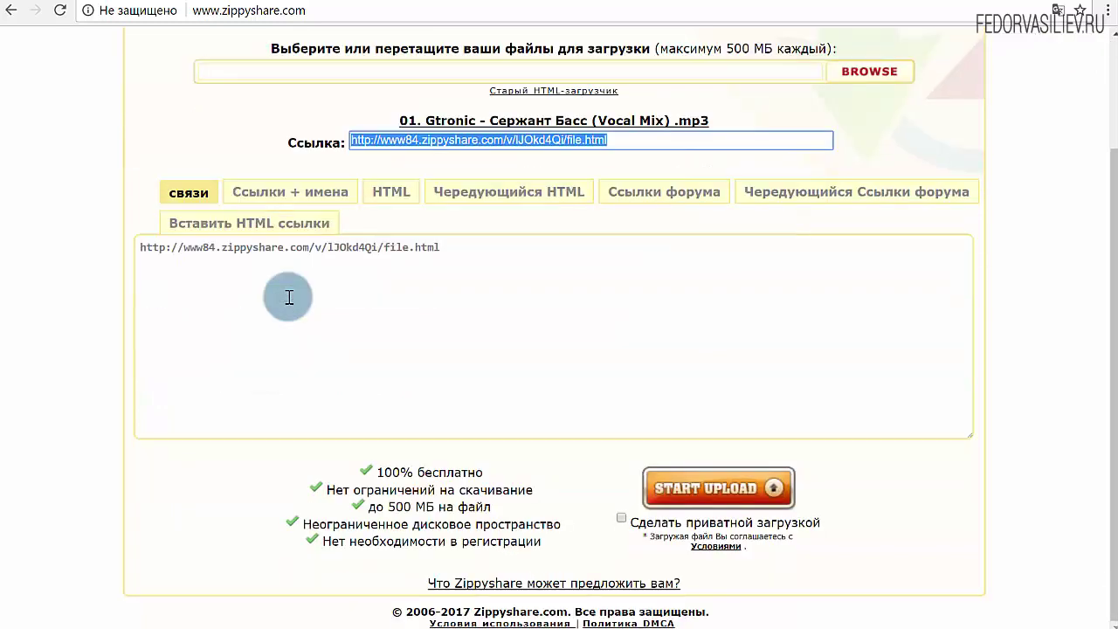
scroll(289, 296, up, 3)
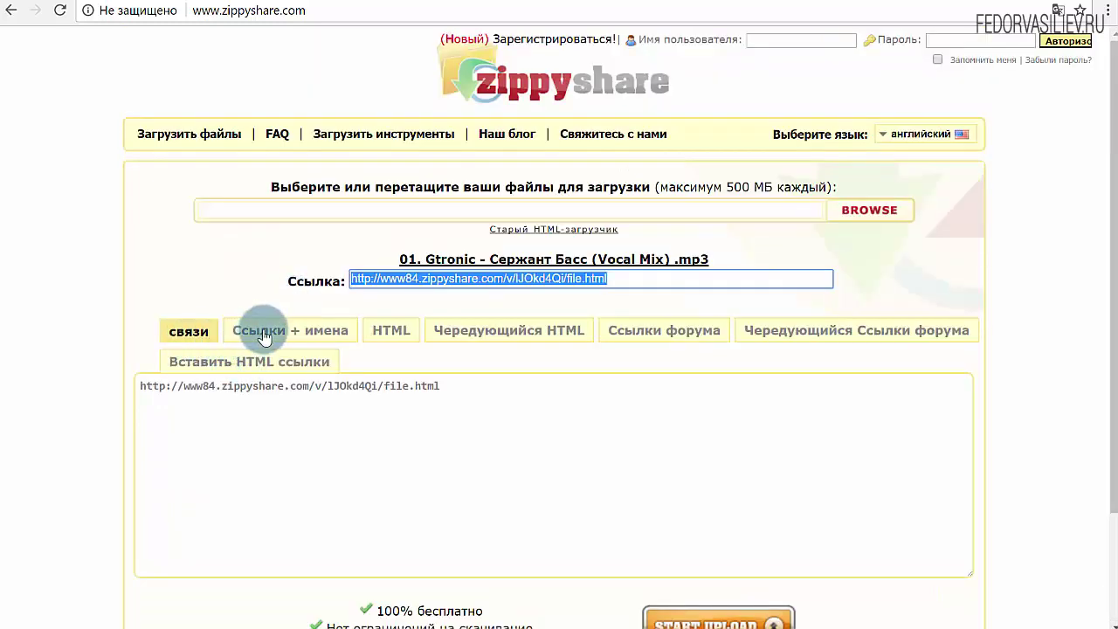
click(262, 332)
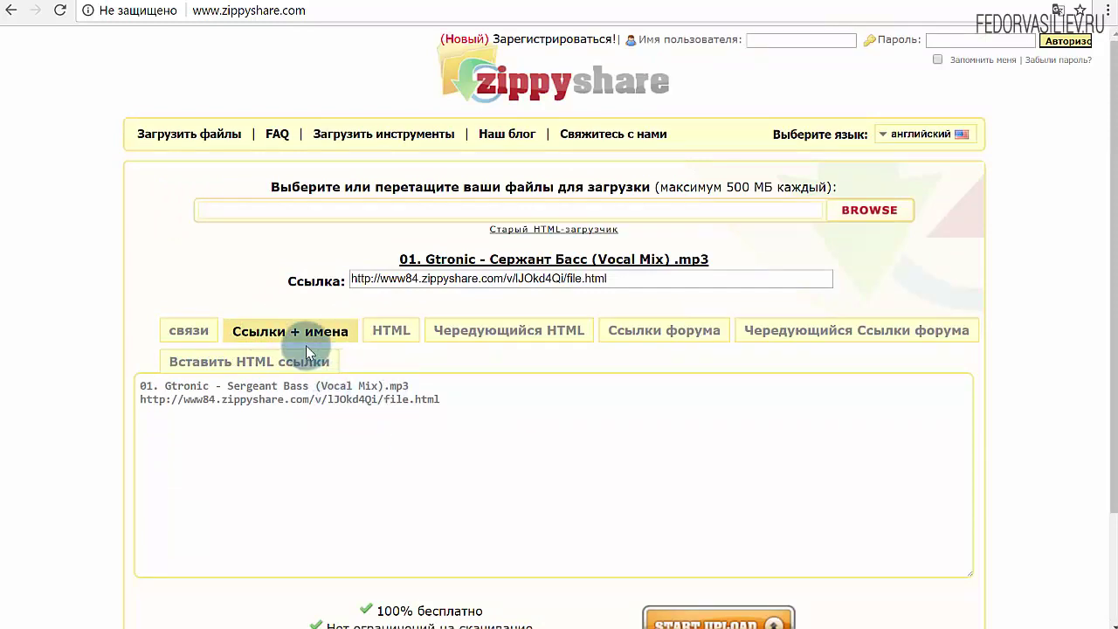
drag(439, 399, 94, 394)
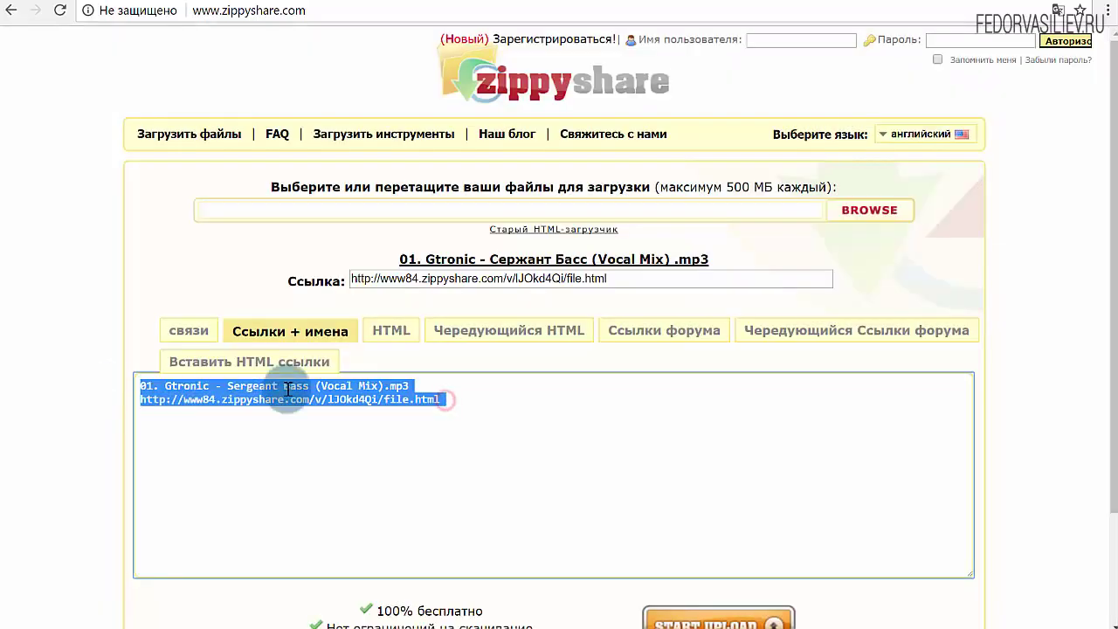
click(422, 399)
drag(461, 399, 91, 385)
click(501, 384)
Copy the mp3's HTML link code and go to the WordPress admin
click(385, 331)
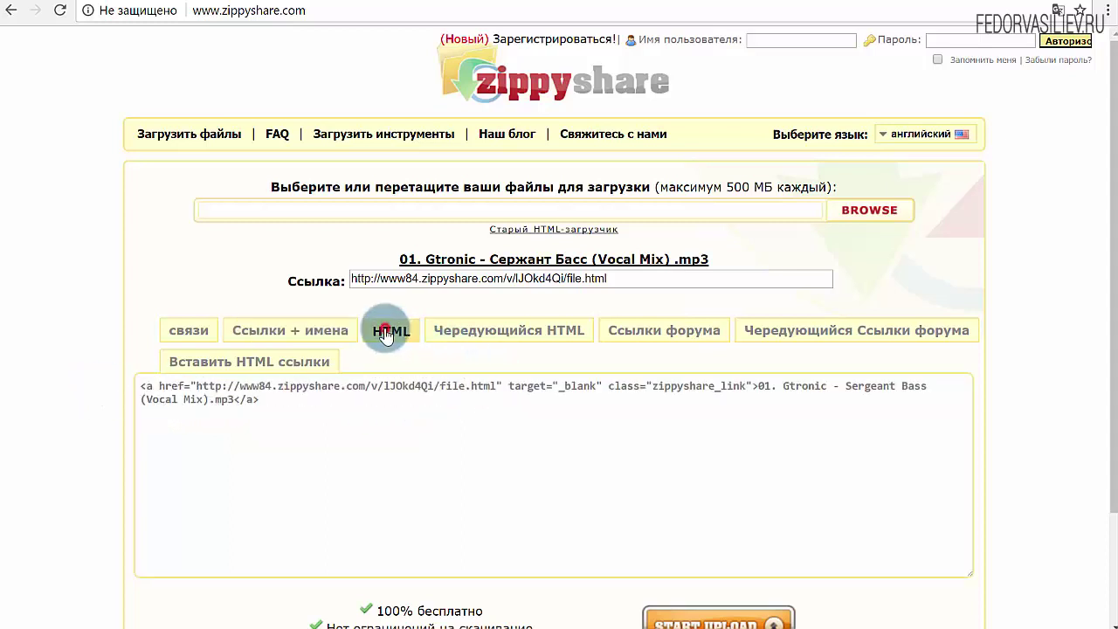
click(306, 390)
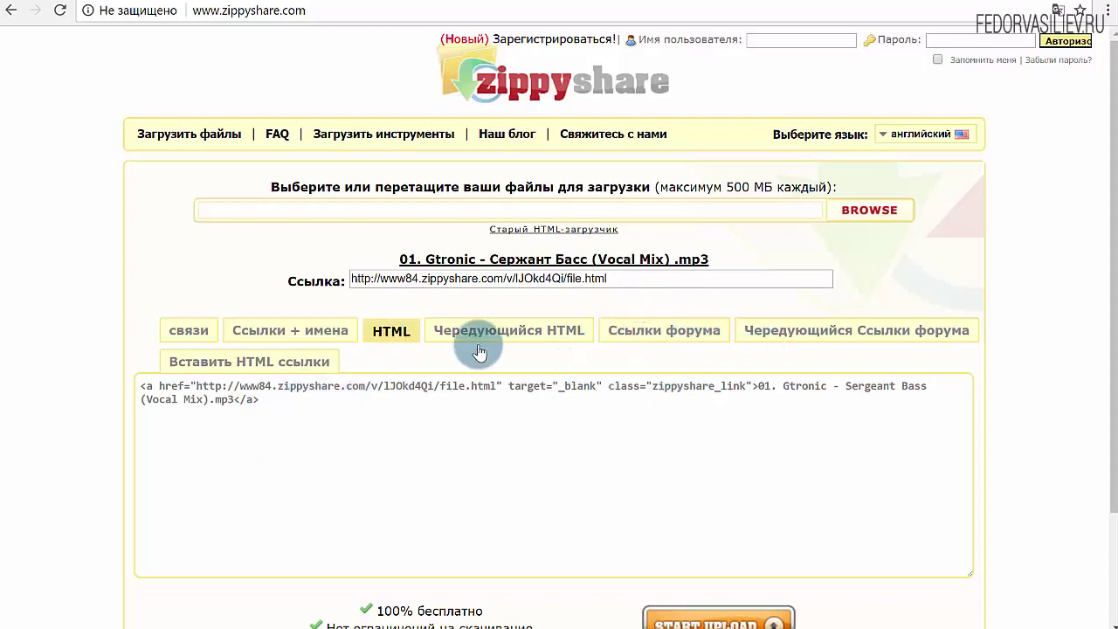
click(281, 401)
right_click(258, 400)
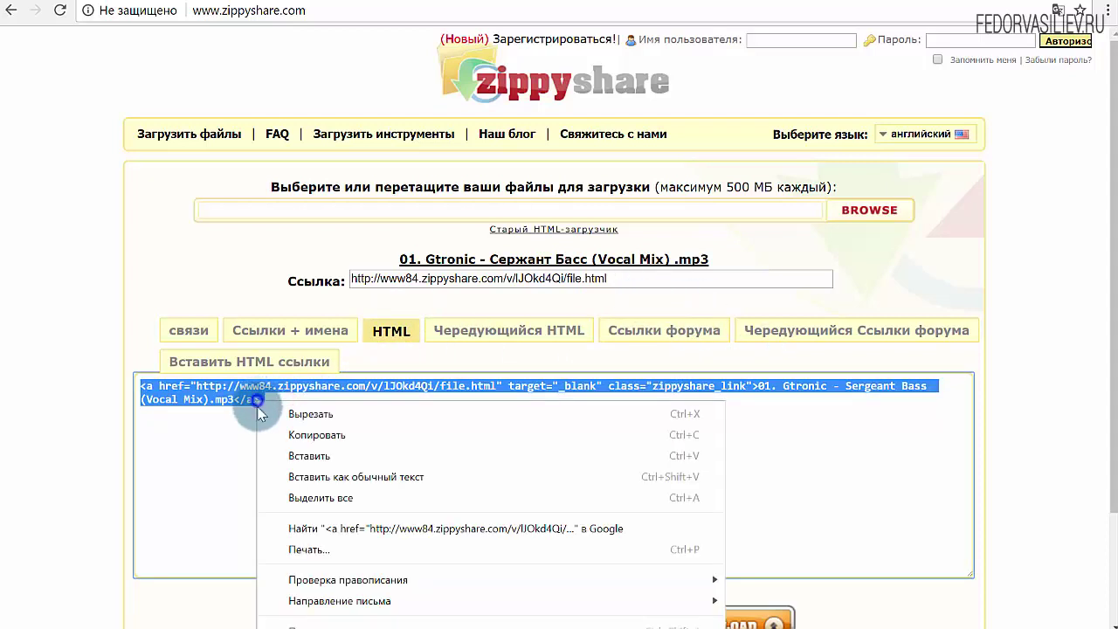
click(320, 436)
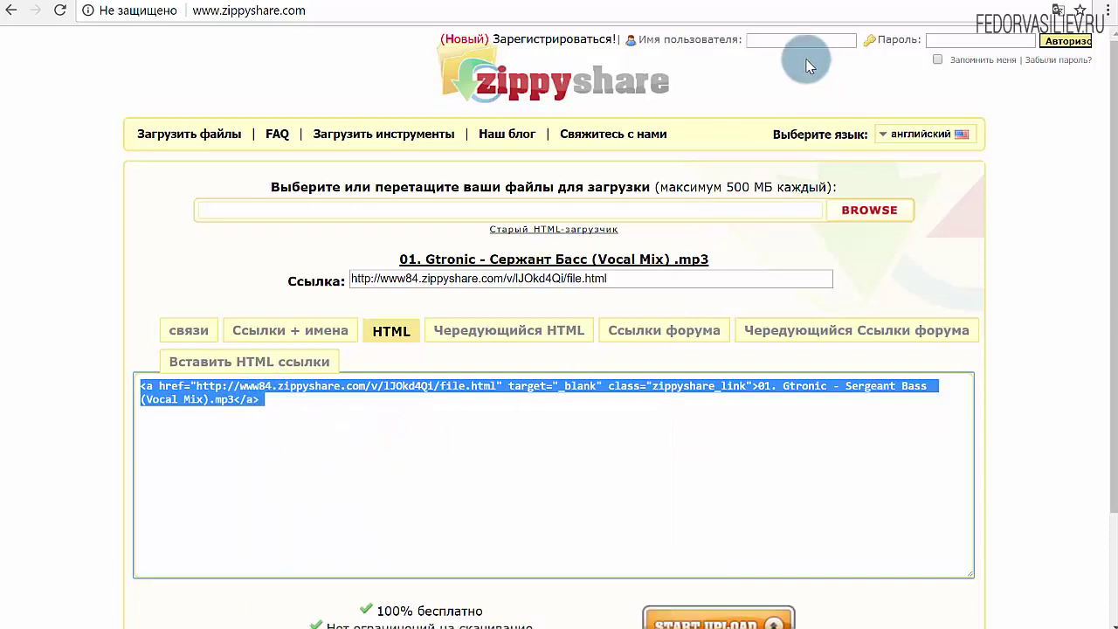
click(574, 3)
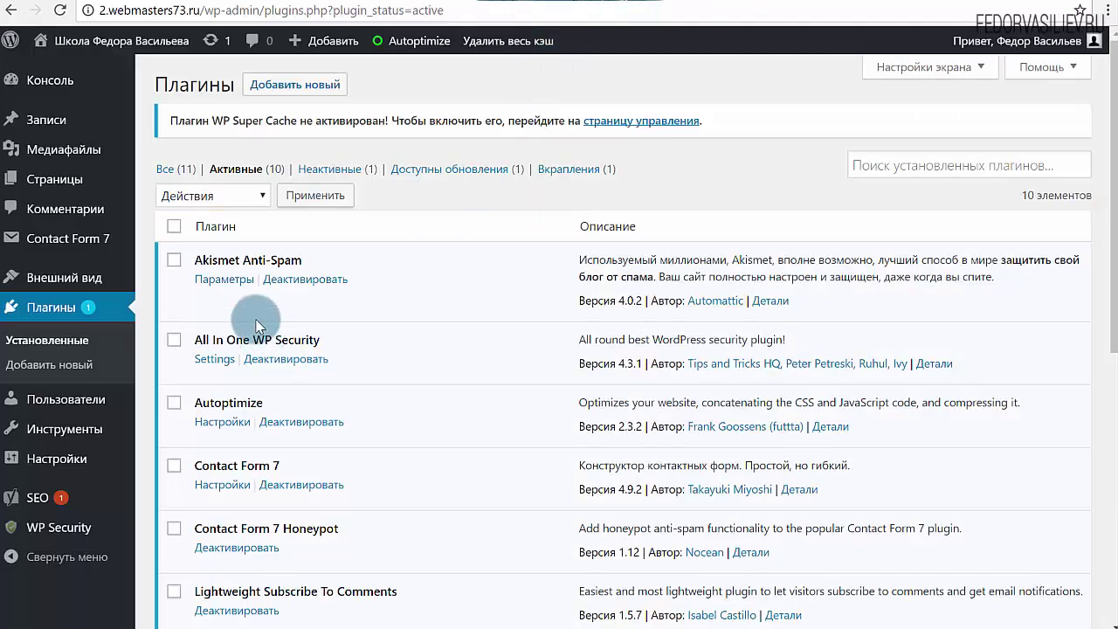
Open the 'демо сайт' post for editing from Записи > Все записи
mouse_move(58, 192)
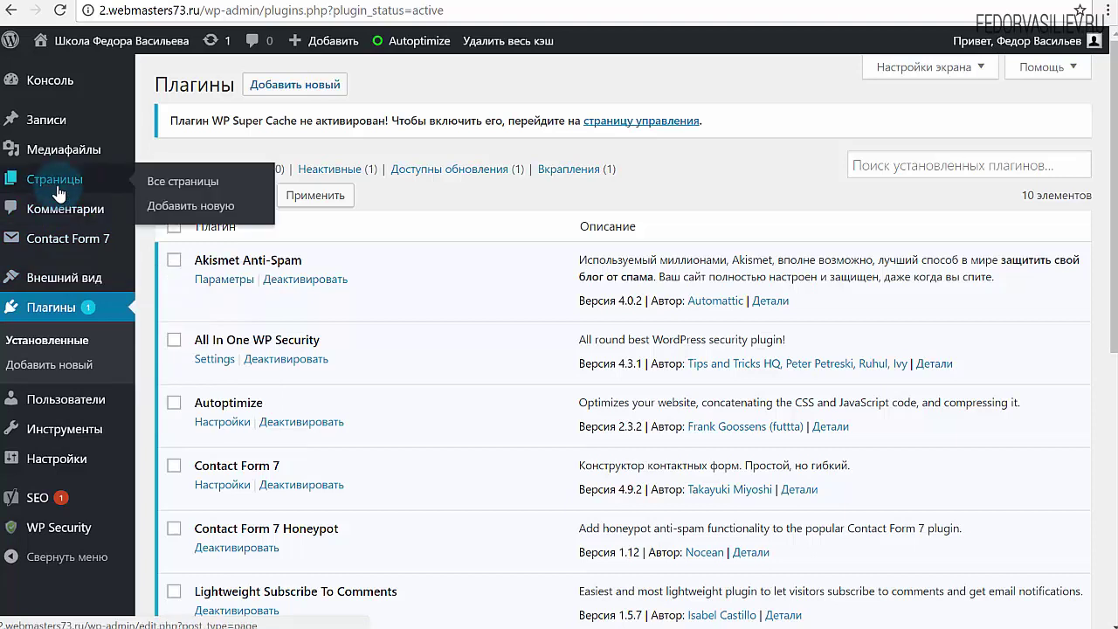
mouse_move(92, 122)
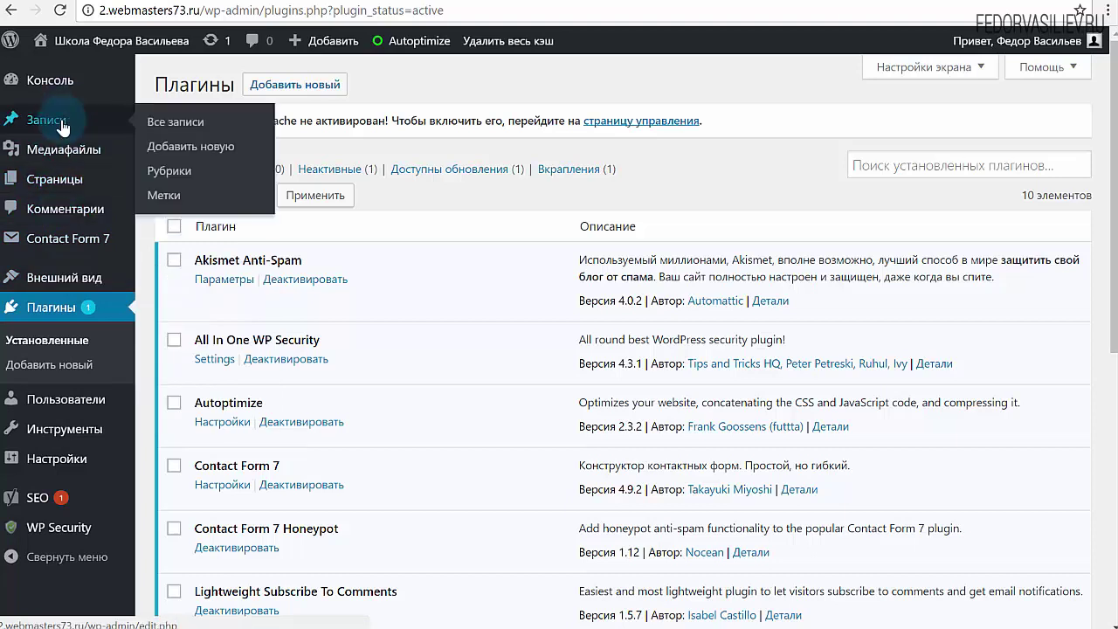
click(157, 128)
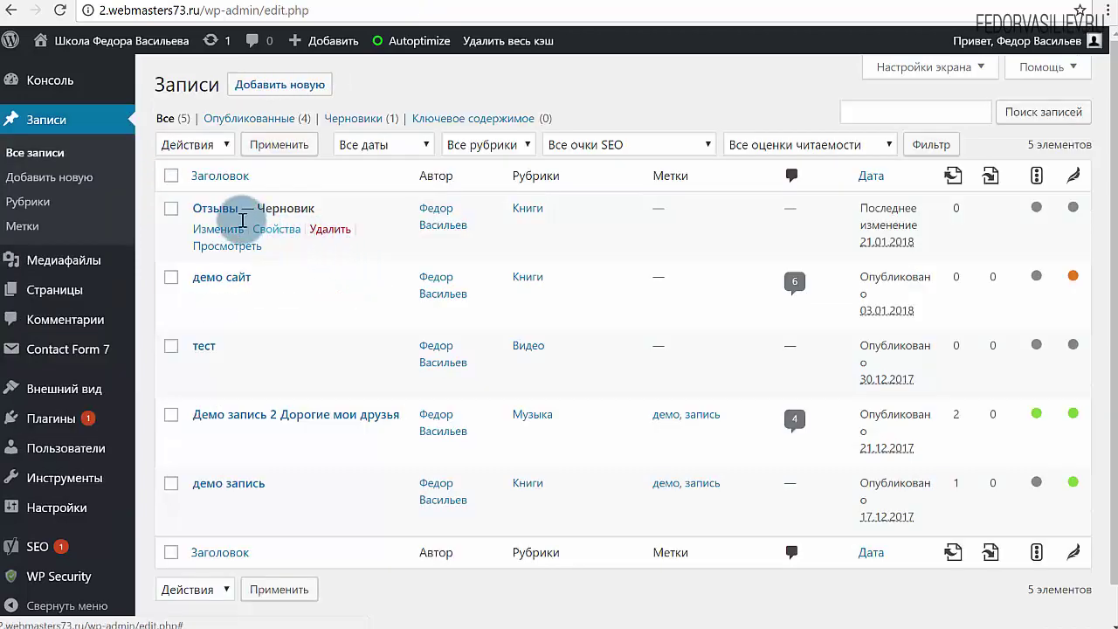
click(209, 277)
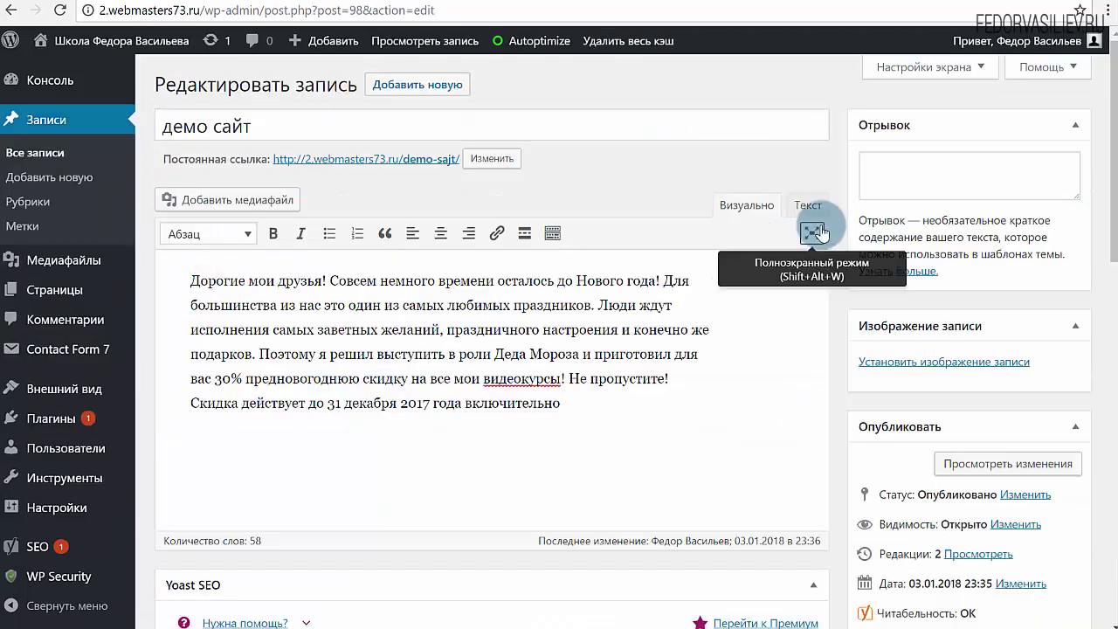
Paste the Zippyshare HTML link code at the end of the post in Текст mode and update it
click(808, 205)
click(736, 320)
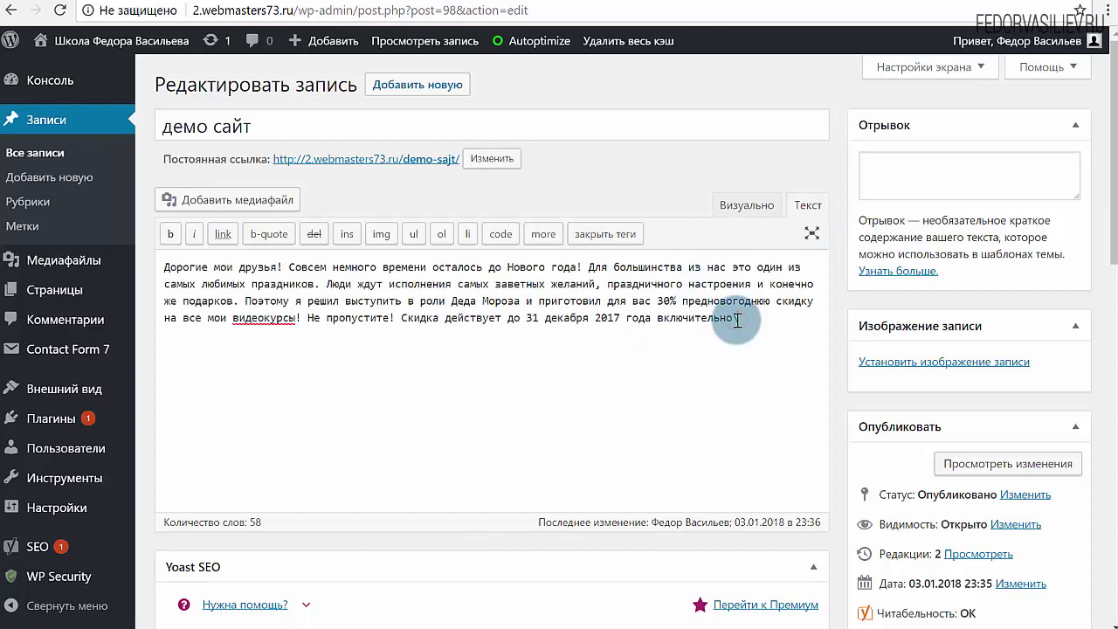
key(ctrl+v)
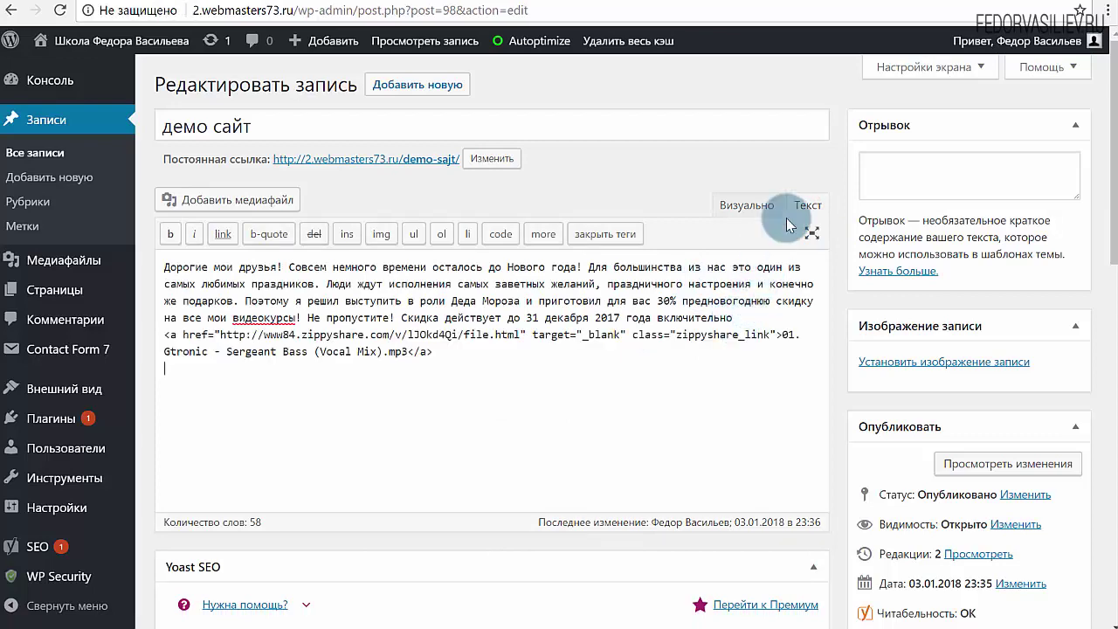
click(730, 206)
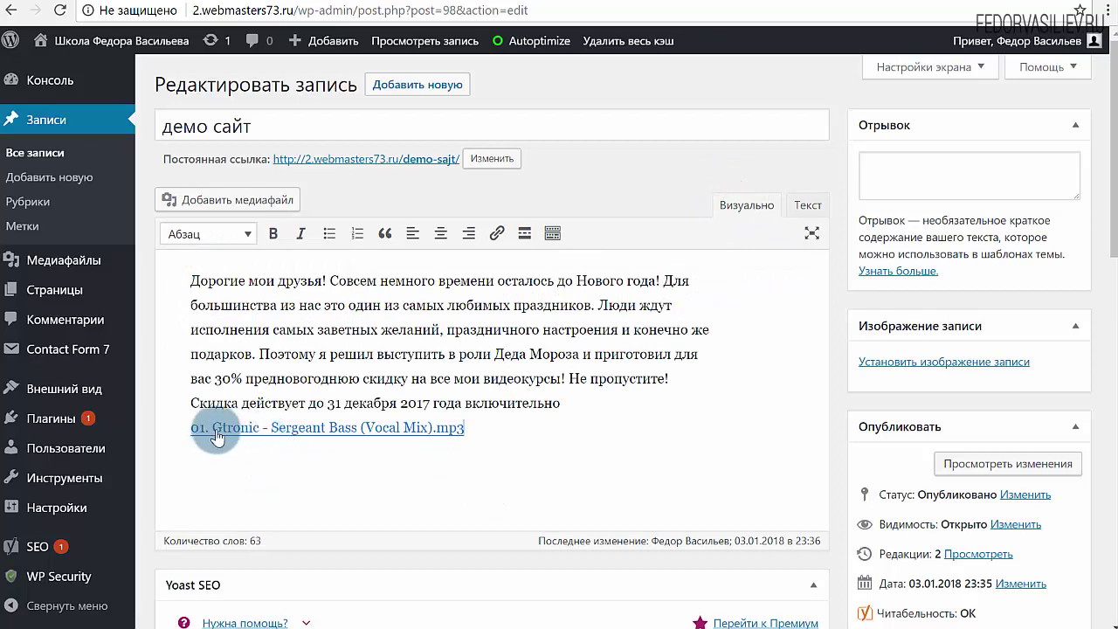
scroll(798, 273, down, 3)
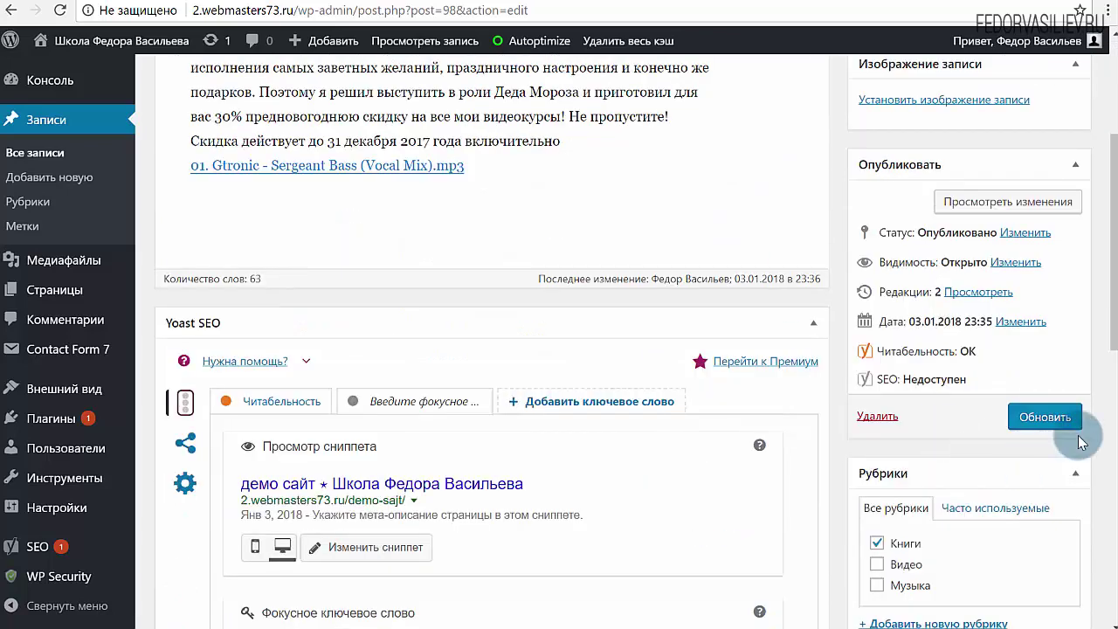
click(1045, 417)
click(736, 1)
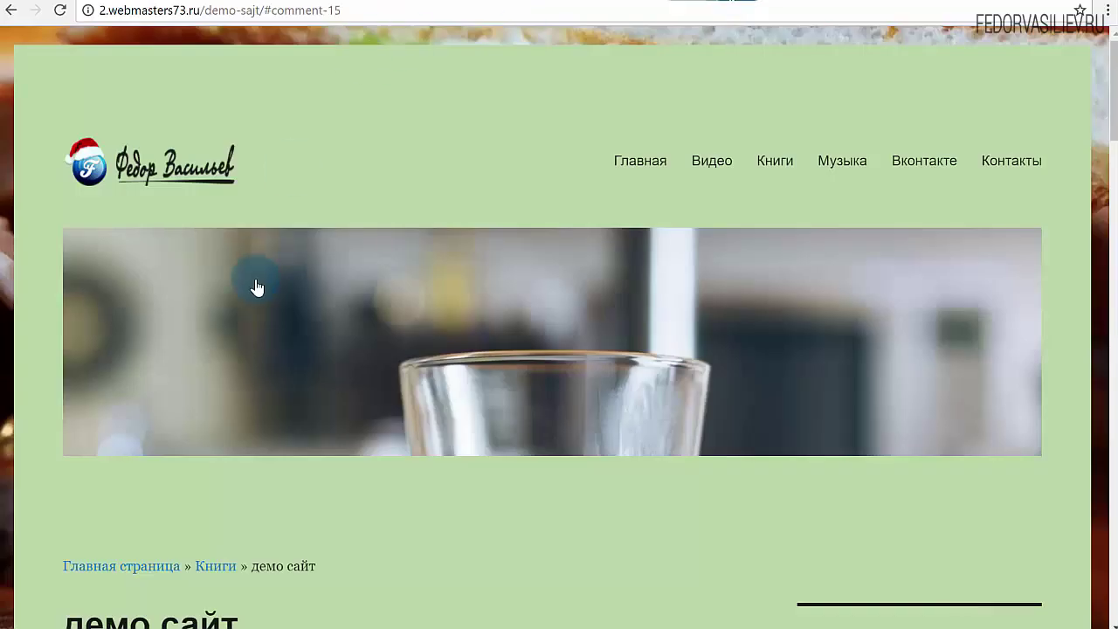
Follow the post's mp3 link to the Gtronic file's Zippyshare download page
scroll(257, 287, down, 6)
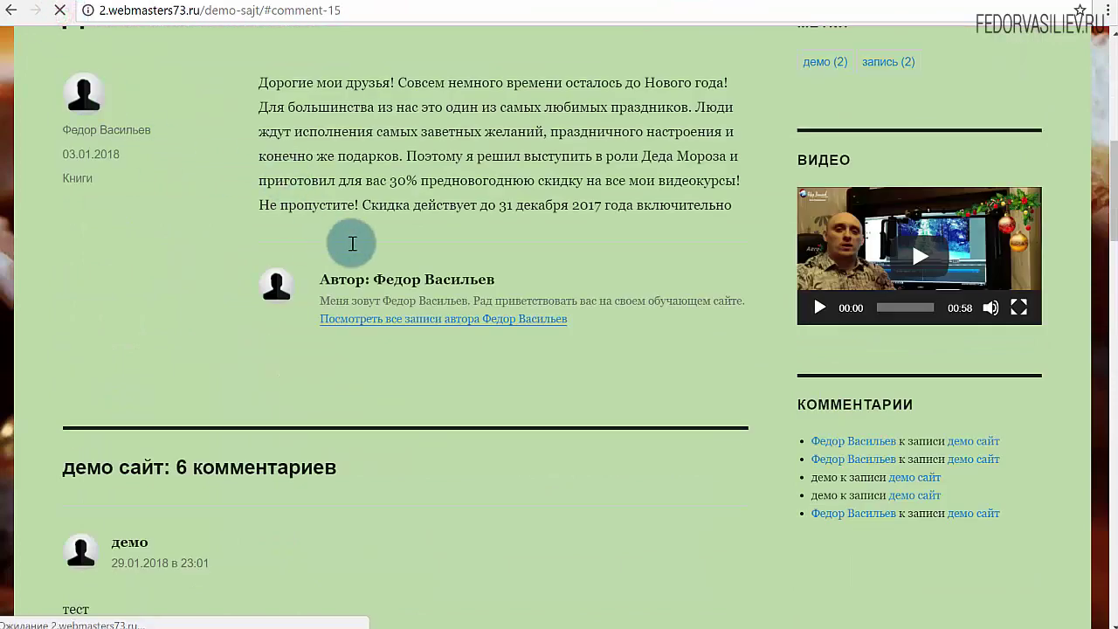
scroll(428, 384, up, 2)
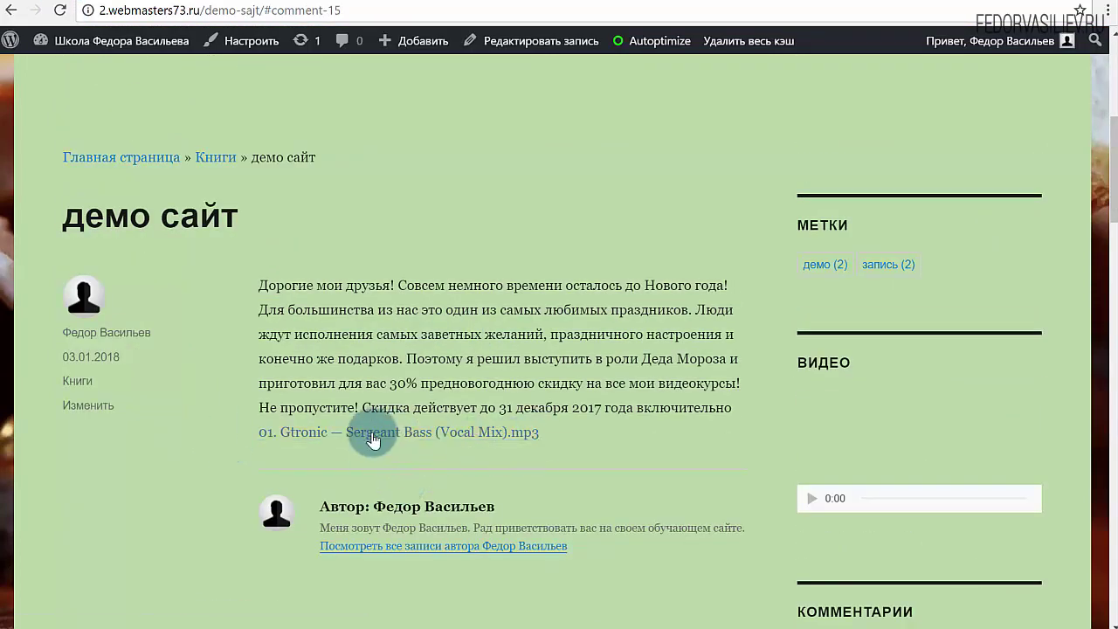
click(343, 442)
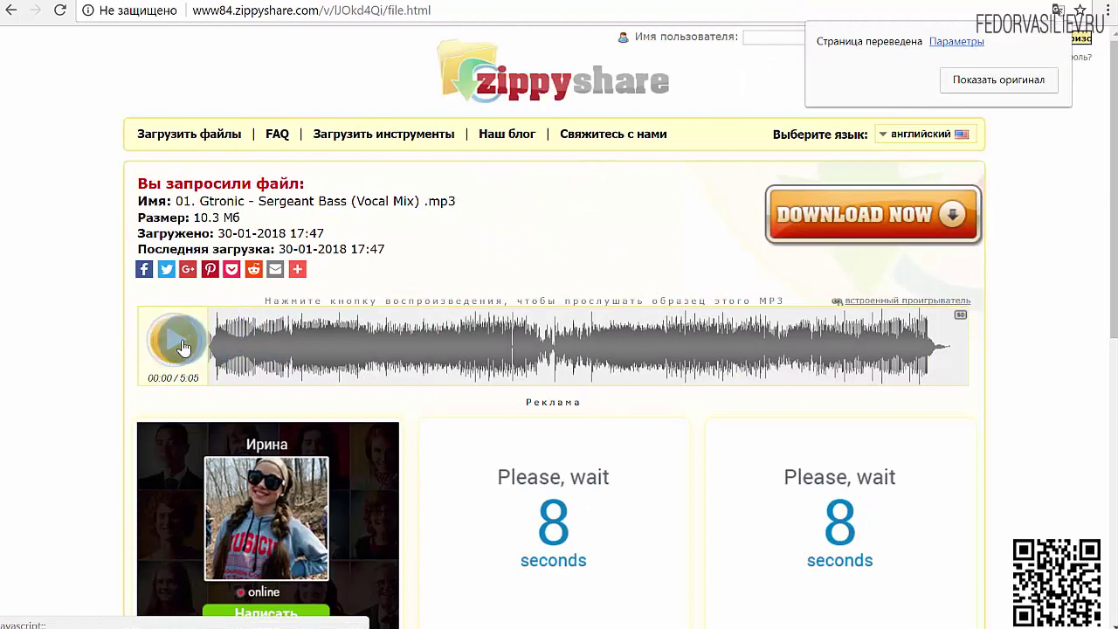
click(818, 216)
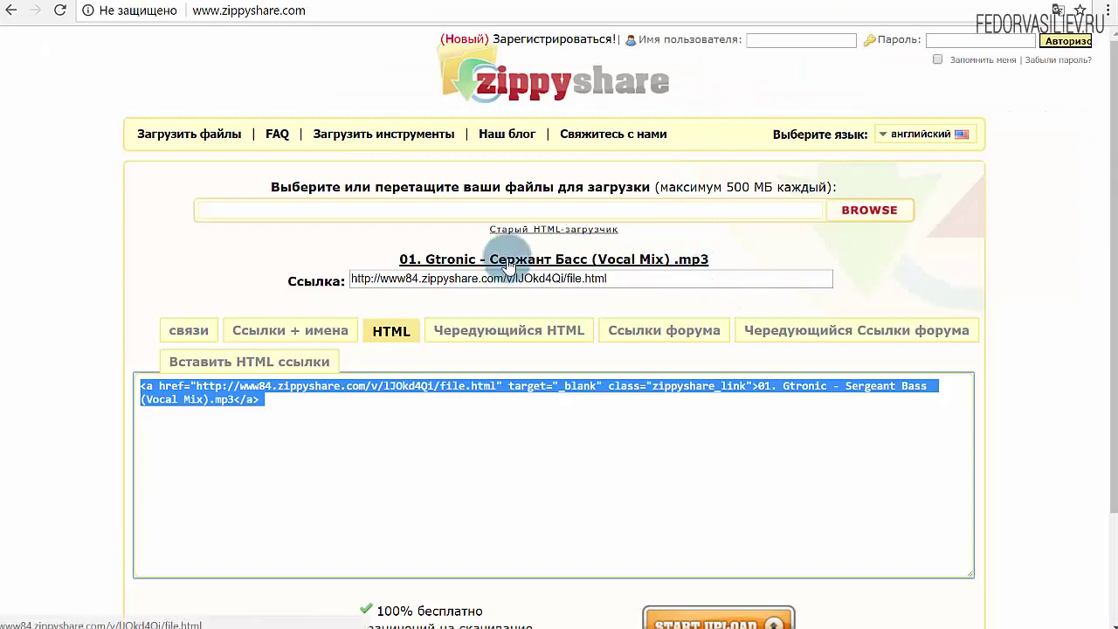
click(509, 261)
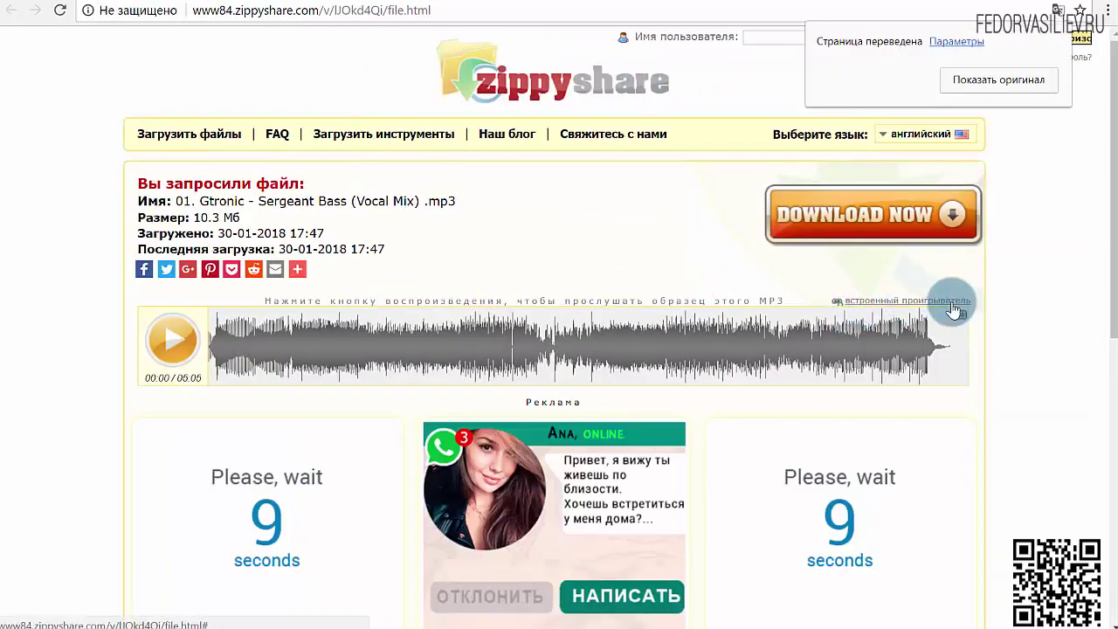
Open the embedded audio player code for the file, going back past an ad
click(881, 299)
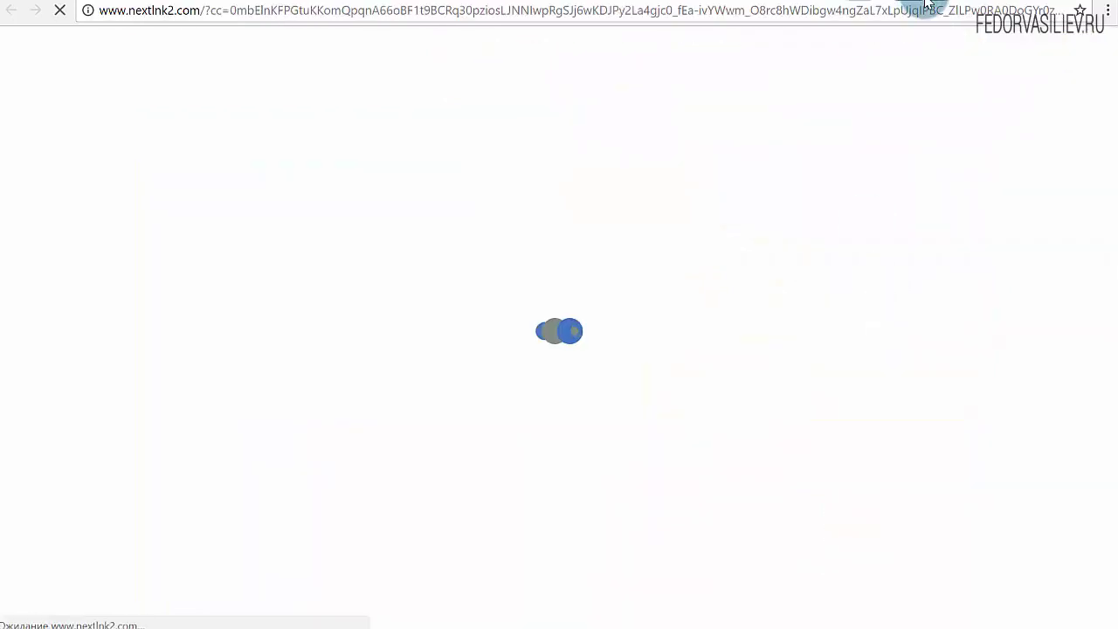
key(alt+Left)
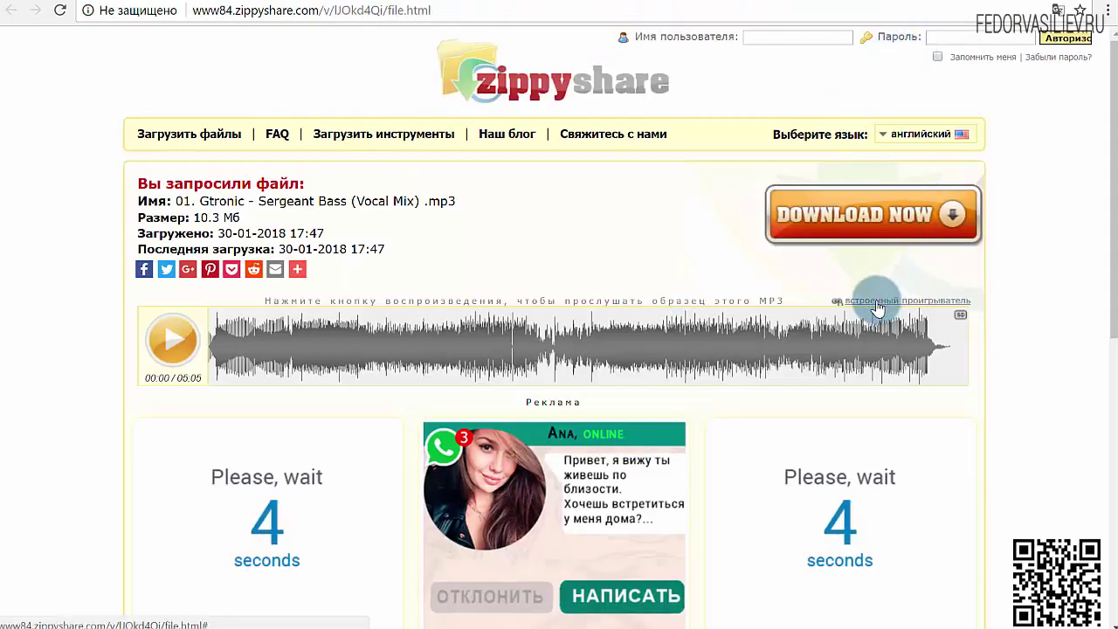
click(880, 297)
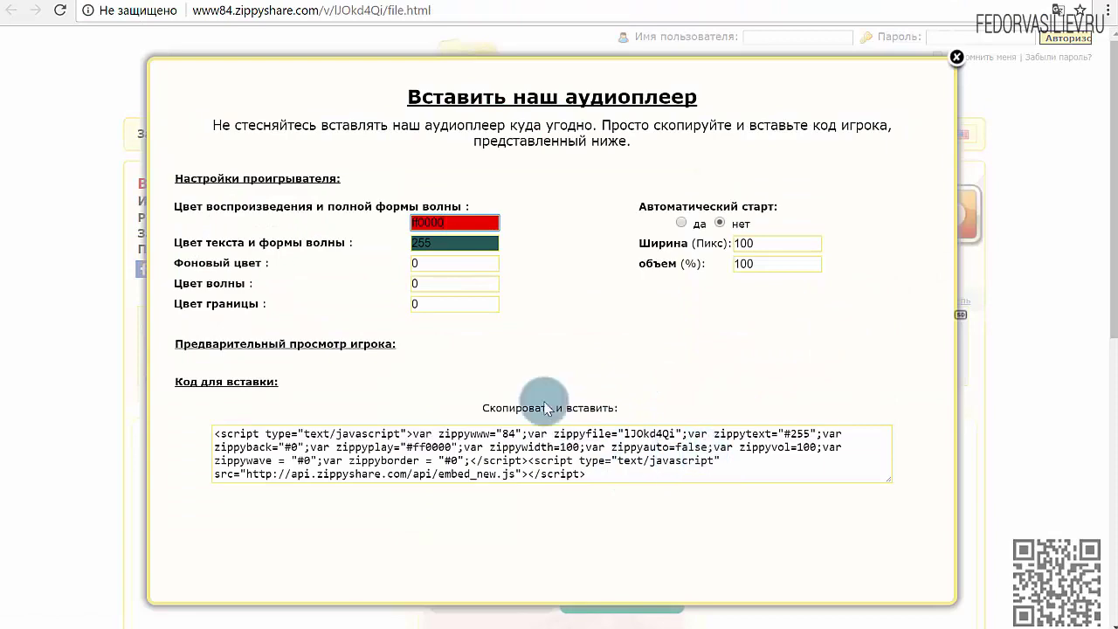
Turn off autoplay in Zippyshare's player embed settings and select the embed script
click(956, 56)
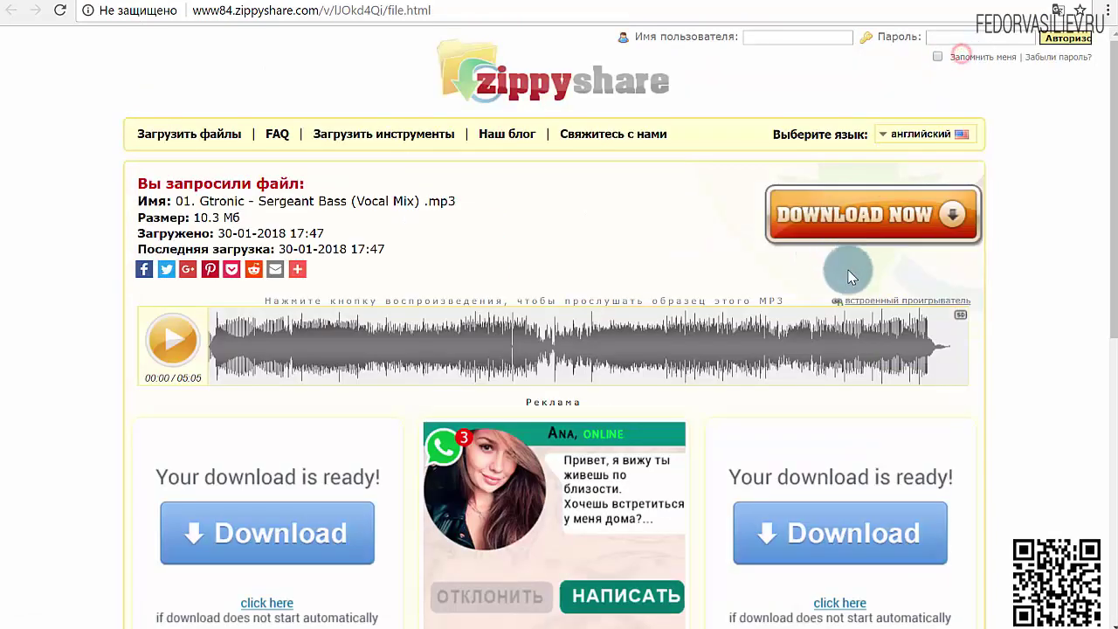
click(864, 301)
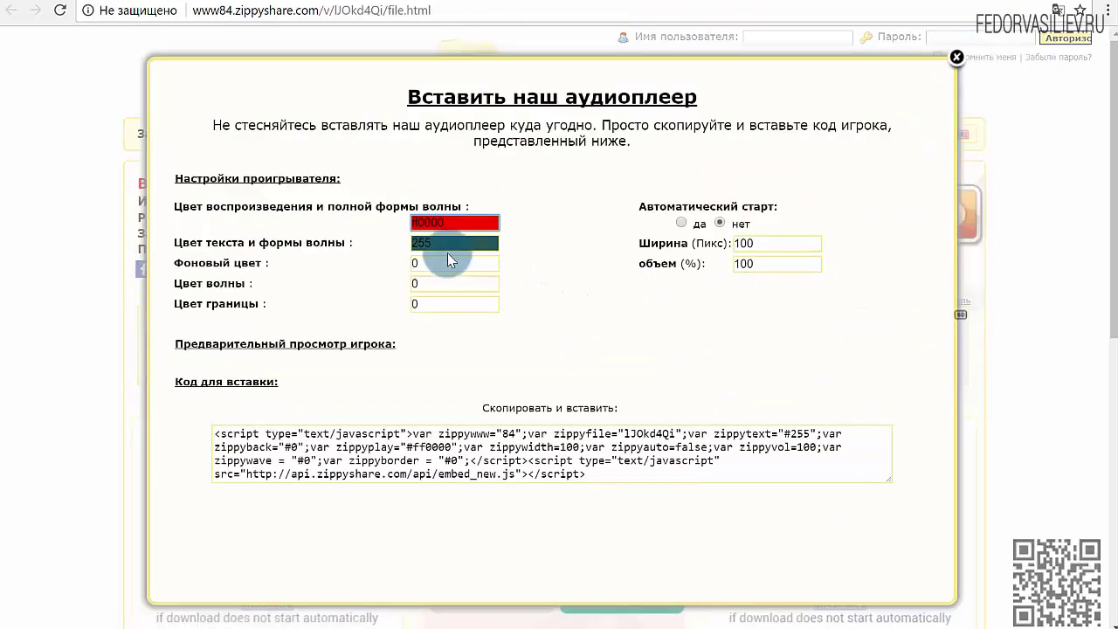
click(719, 223)
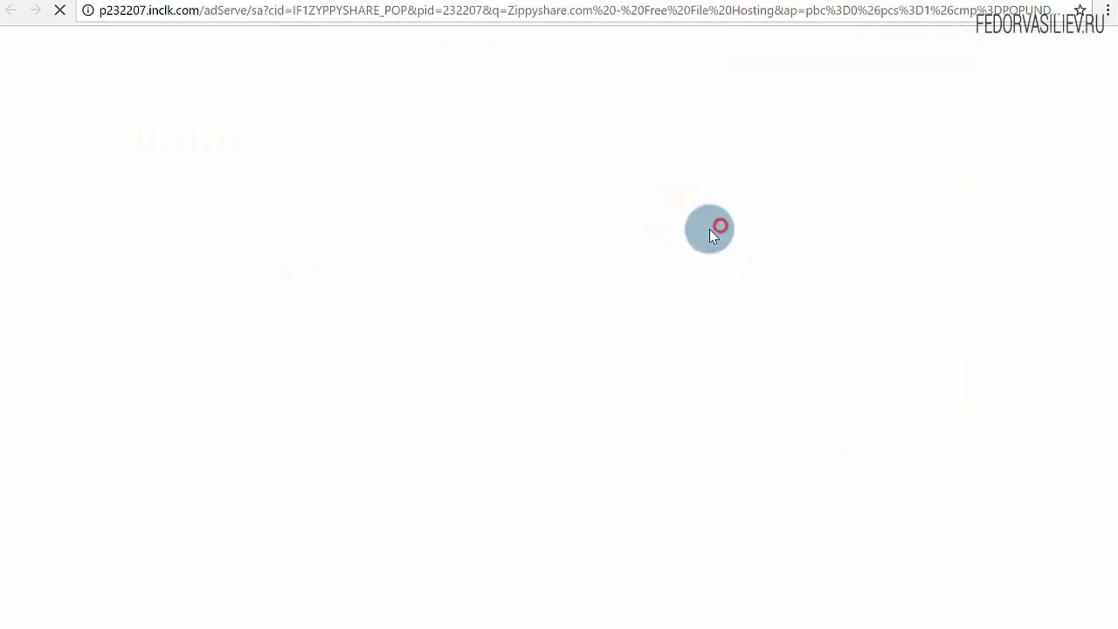
click(659, 464)
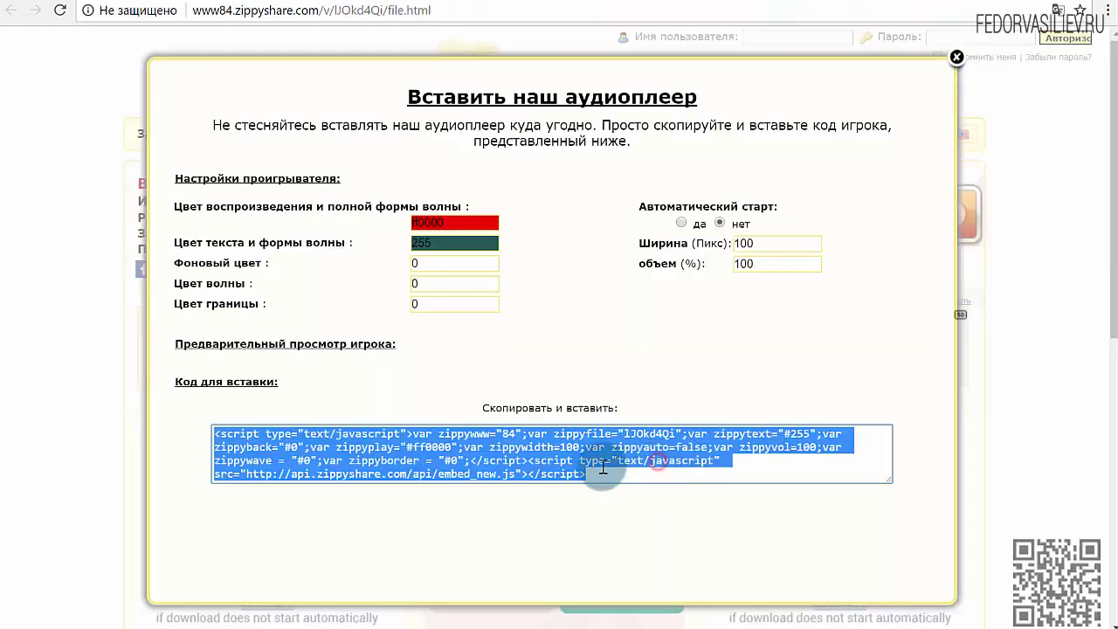
click(956, 57)
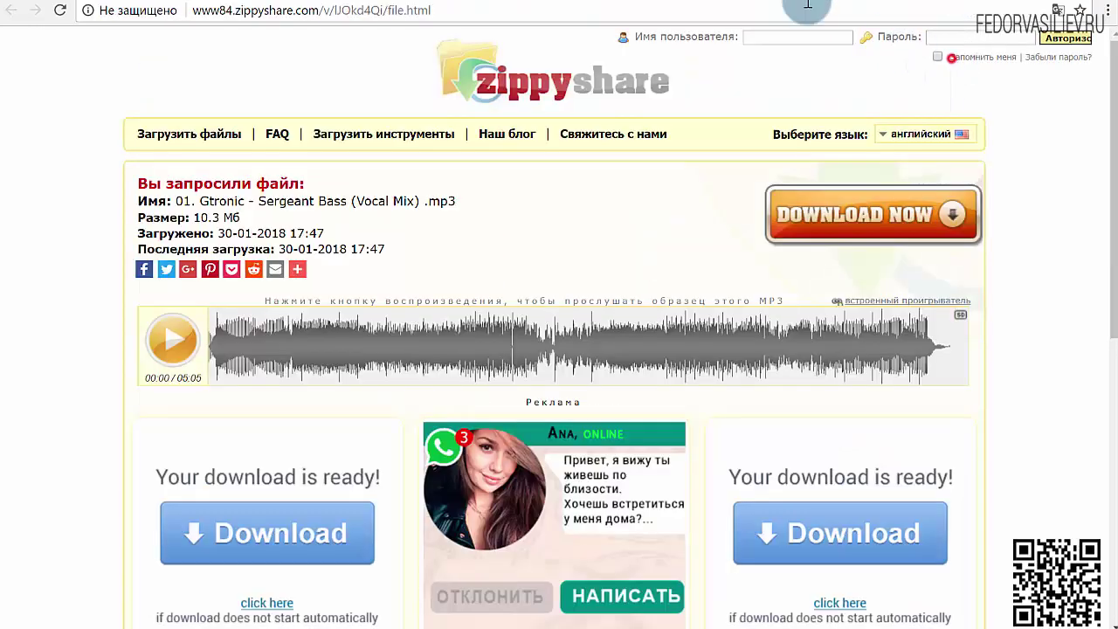
Paste the player script over the zippyshare_link code in the post's Текст view
click(615, 2)
click(572, 3)
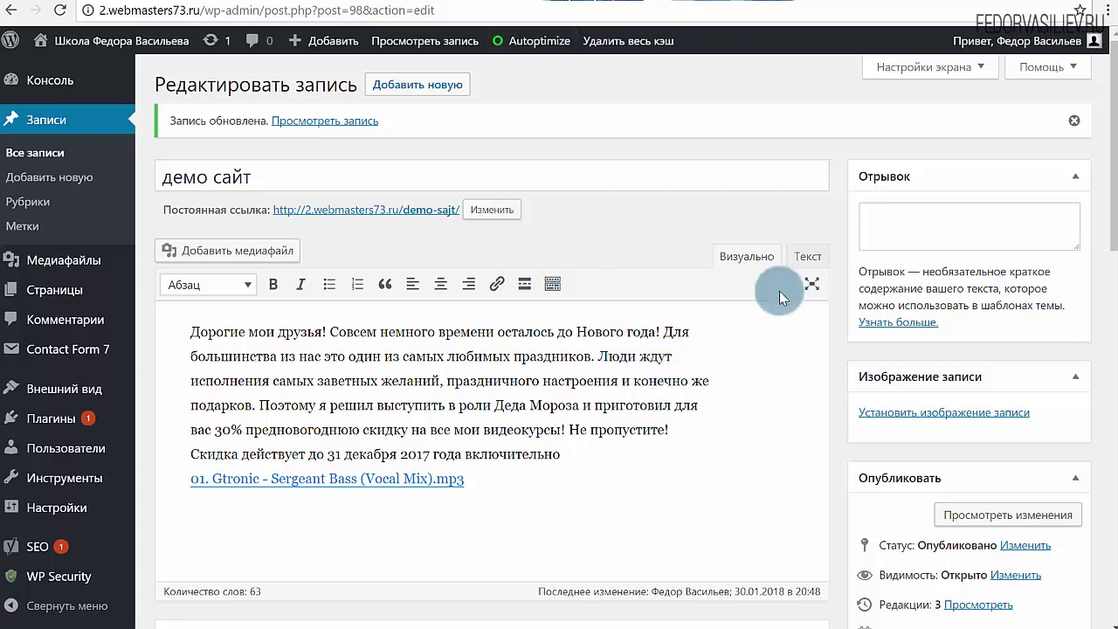
click(794, 268)
drag(552, 403, 156, 378)
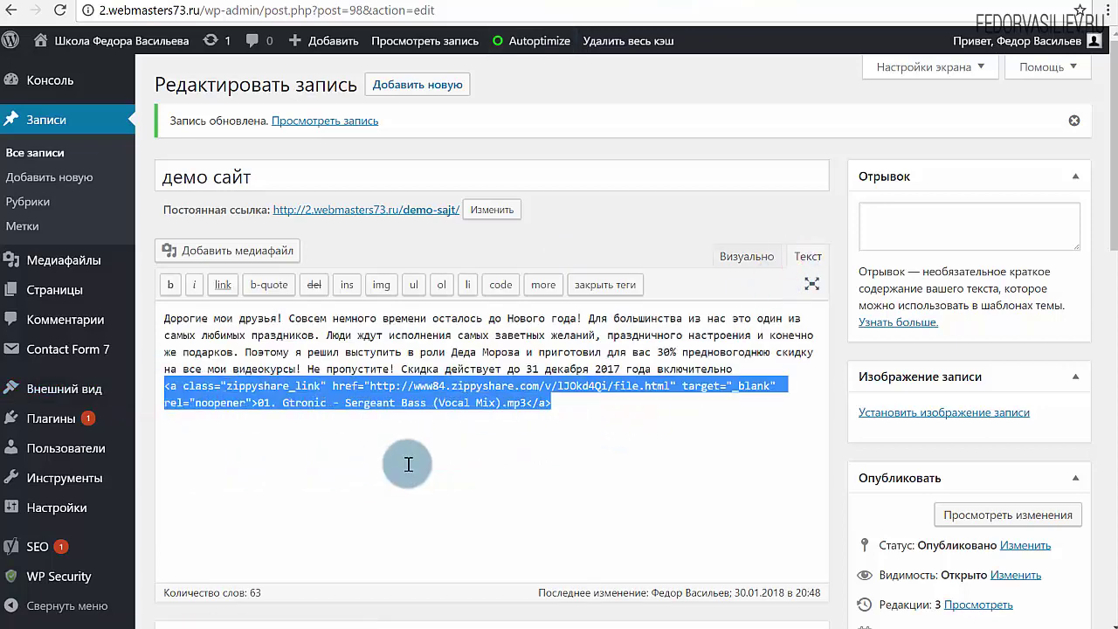
text(<script type="text/javascript">var zippywww="84";var zippyfile="lJOkd4Qi";var zippytext="#255";var zippyback="#0";var zippyplay="#ff0000";var zippywidth=100;var zippyauto=false;var zippyvol=100;var zippywave = "#0";var zippyborder = "#0";</script><script type="text/javascript" src="http://api.zippyshare.com/api/embed_new.js"></script>)
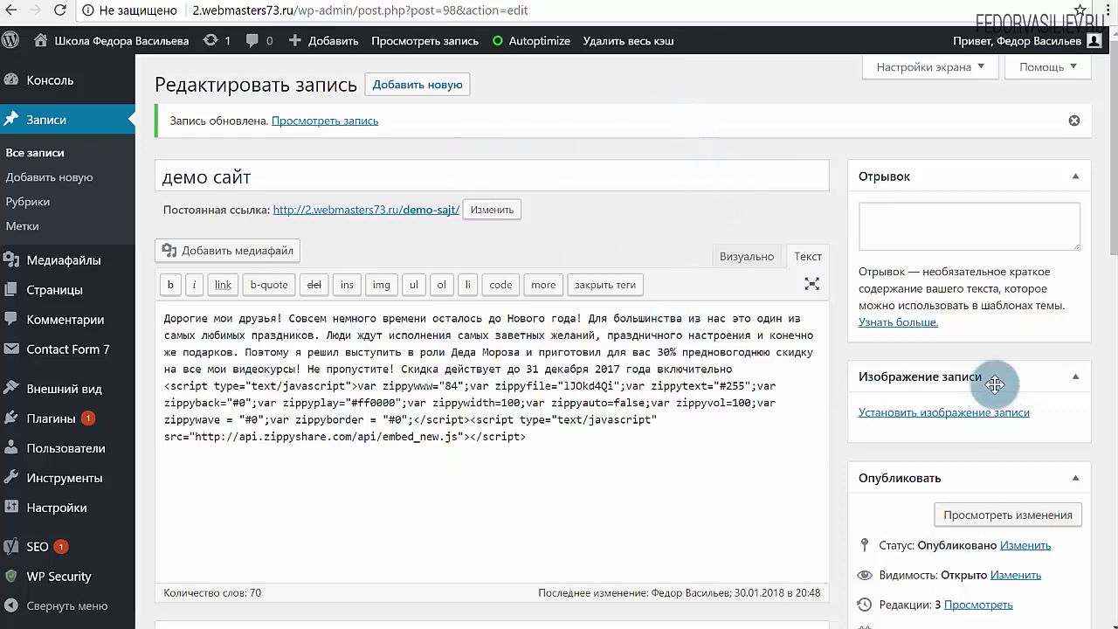
Play the small boxed player on the live post, then select the embed script in the editor
scroll(965, 432, down, 2)
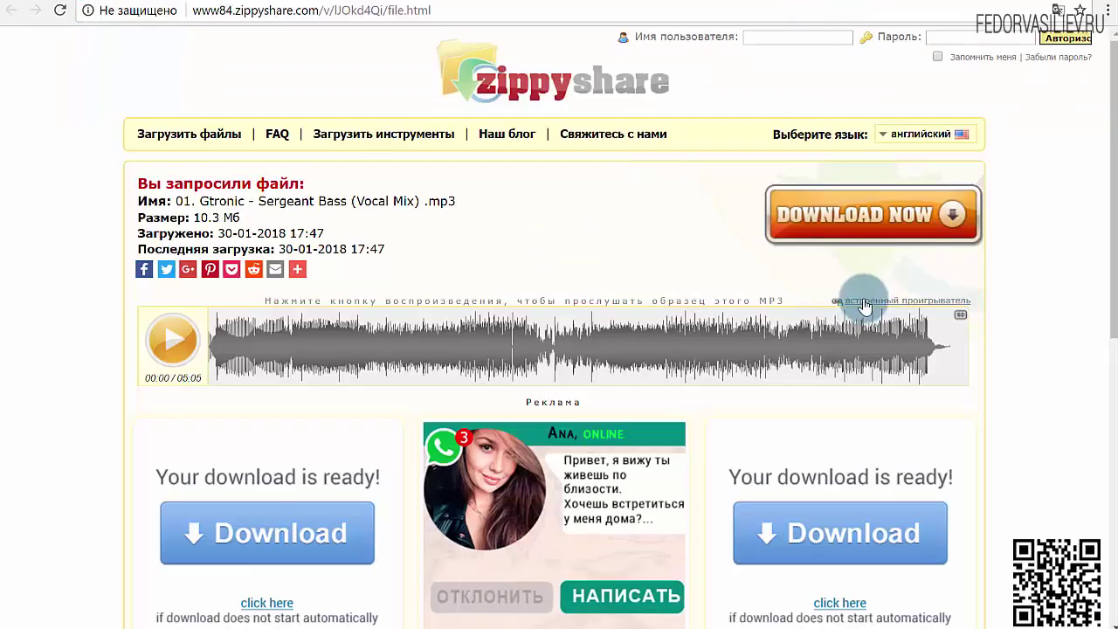
click(864, 299)
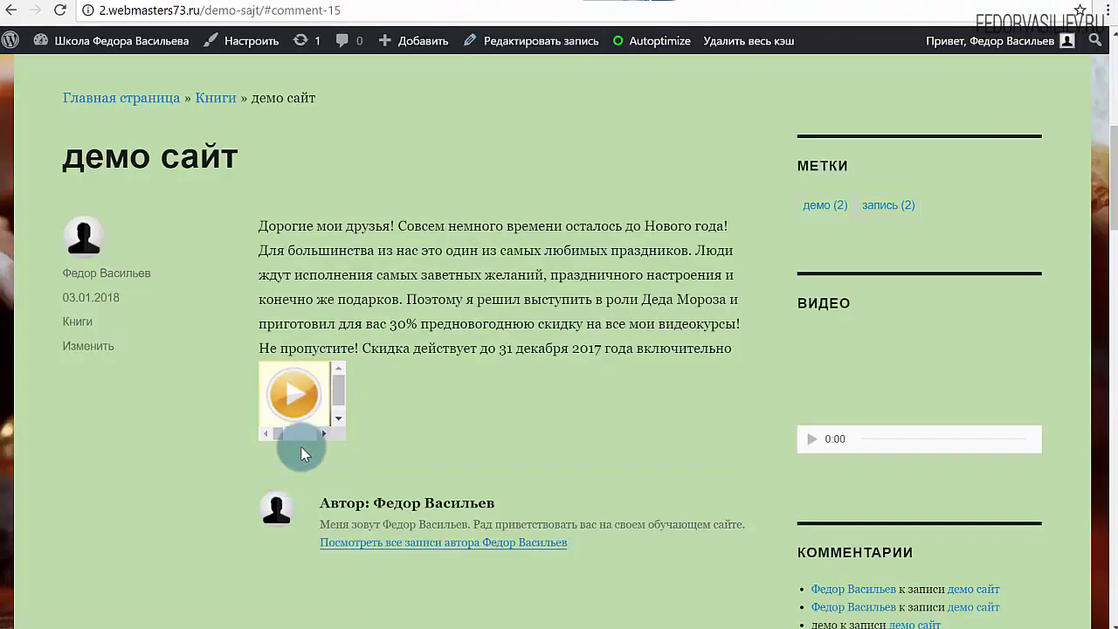
click(296, 399)
drag(278, 436, 307, 447)
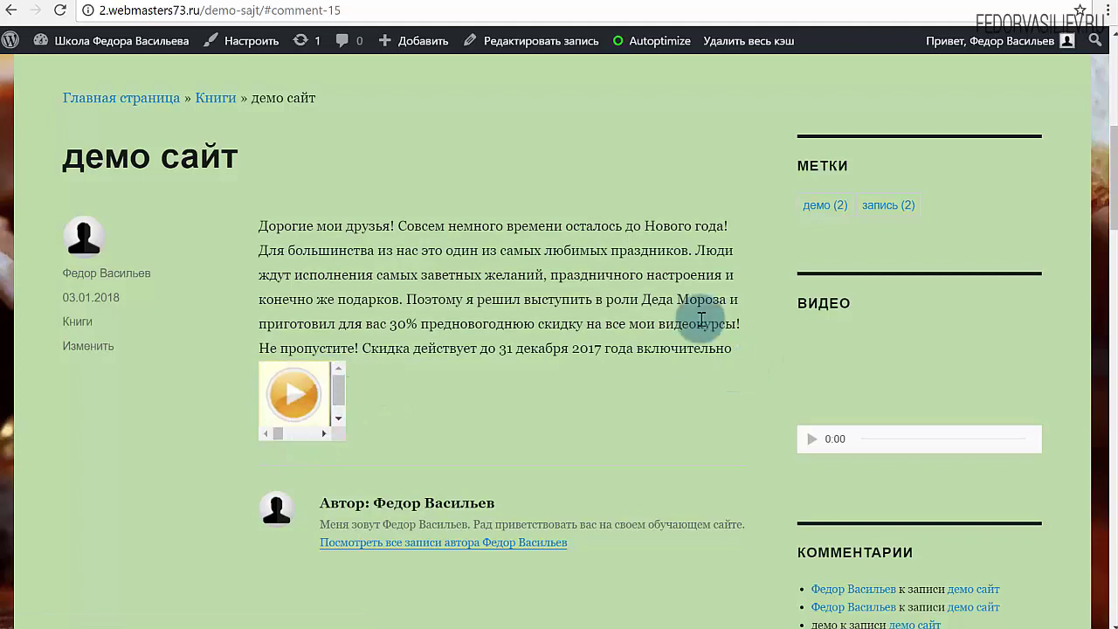
drag(526, 436, 164, 385)
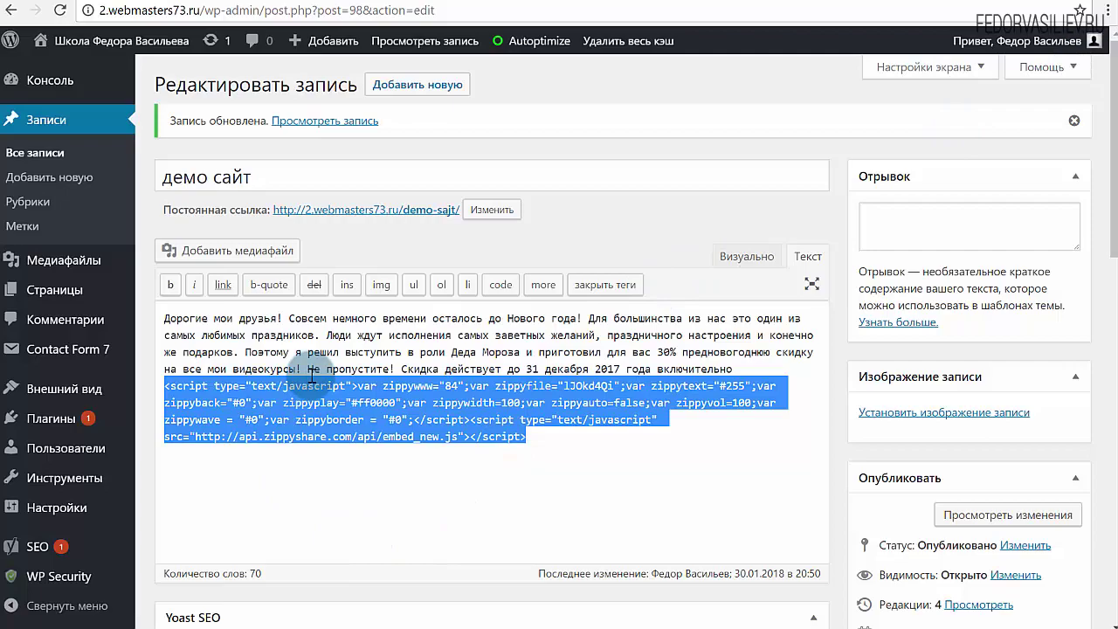
Delete the embed script from the post and copy the Zippyshare file page URL
key(Delete)
click(882, 4)
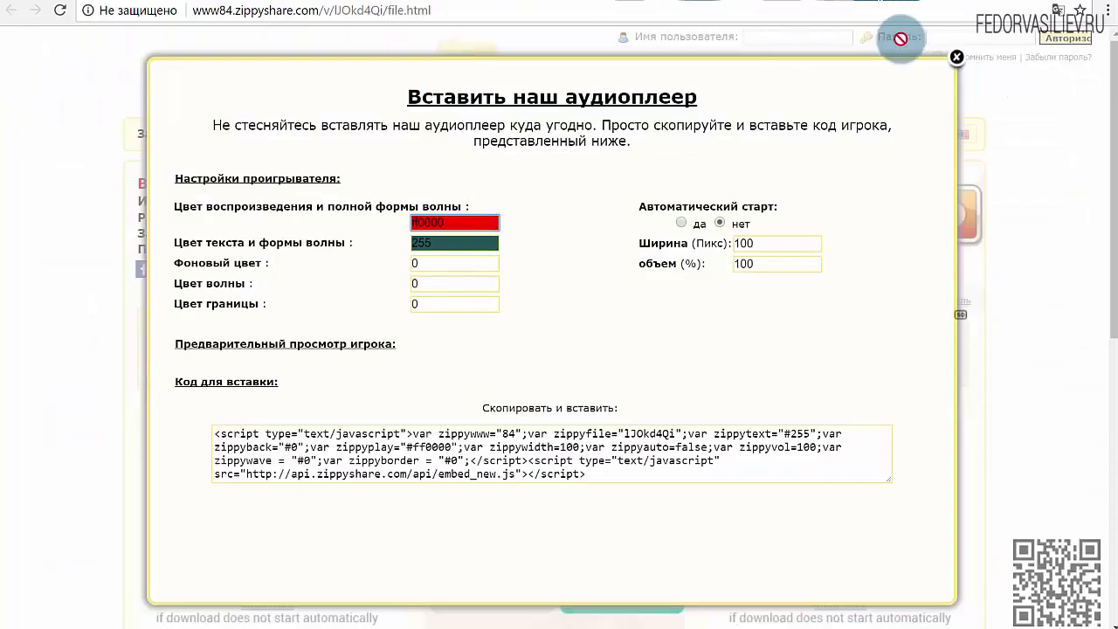
click(957, 61)
click(266, 10)
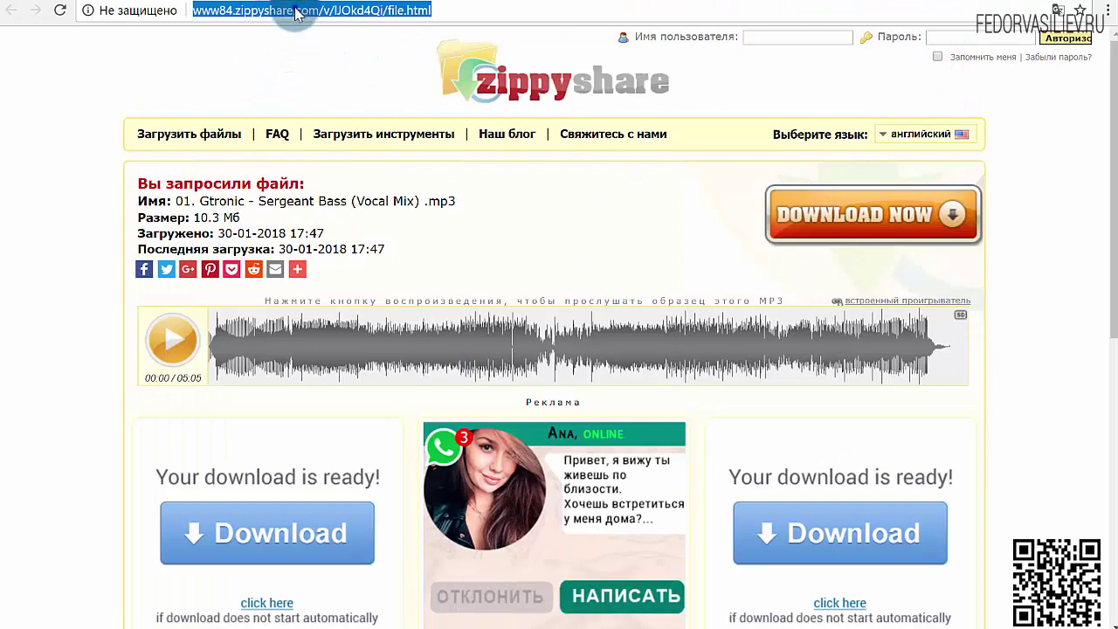
right_click(289, 10)
click(321, 72)
Paste the file URL after the post's last line in Visual mode, then delete it again
click(614, 4)
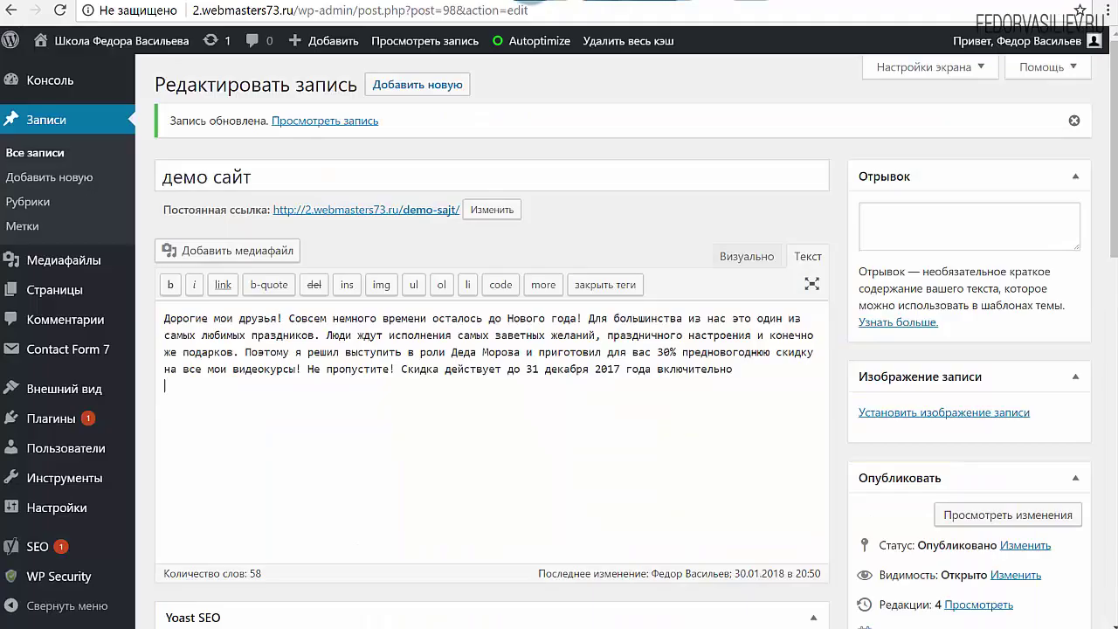
click(745, 256)
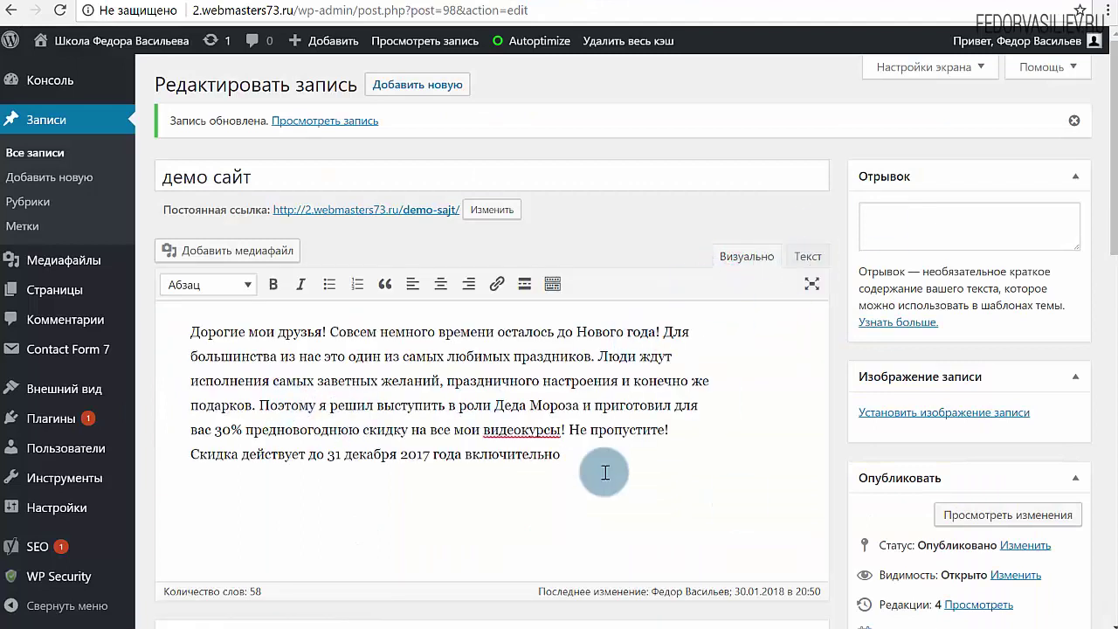
click(553, 491)
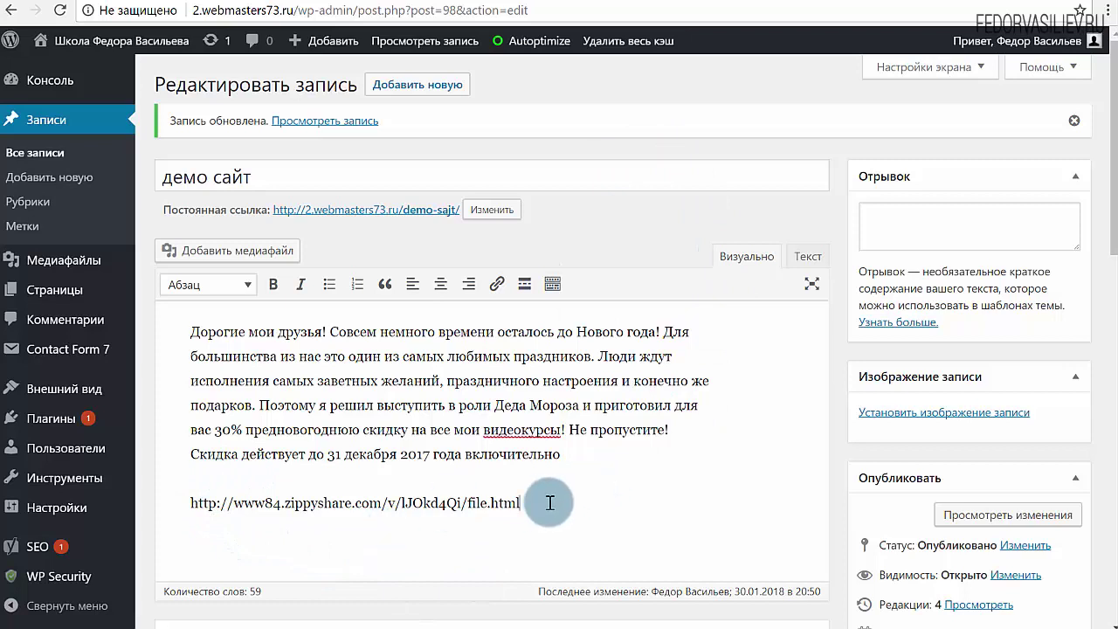
drag(549, 503, 160, 510)
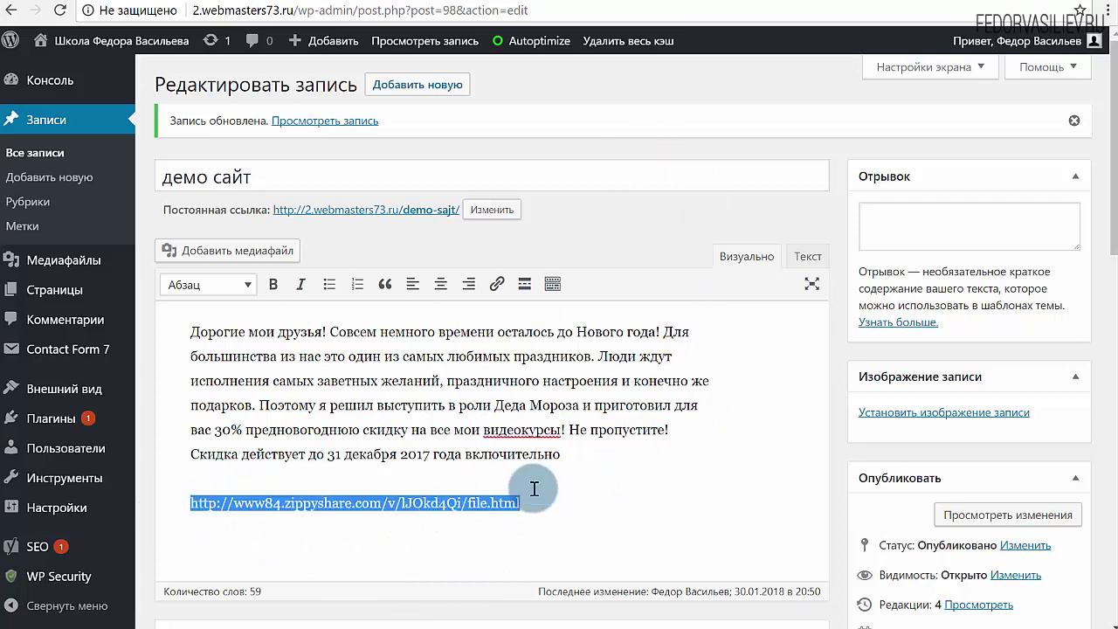
key(BackSpace)
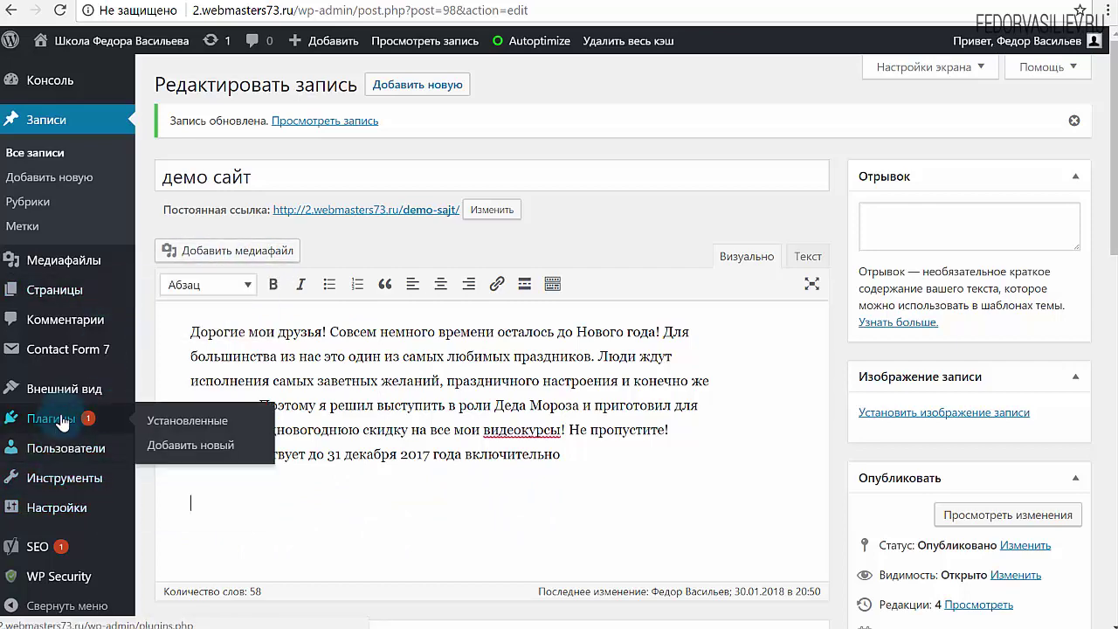
Search the Add New plugins page for 'zippyshare'
mouse_move(84, 422)
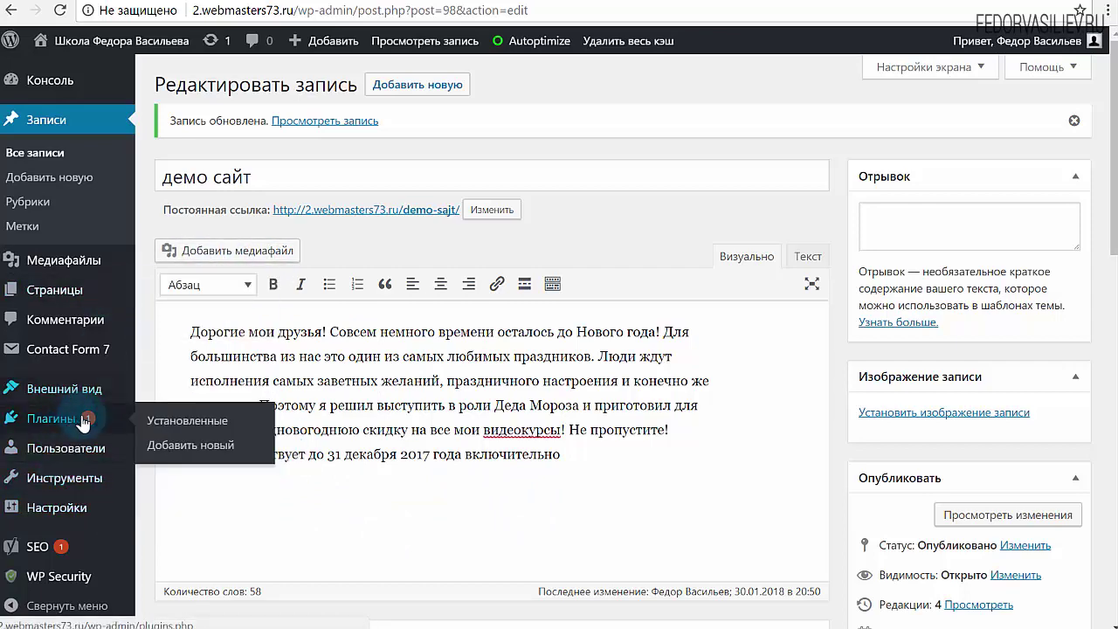
click(166, 445)
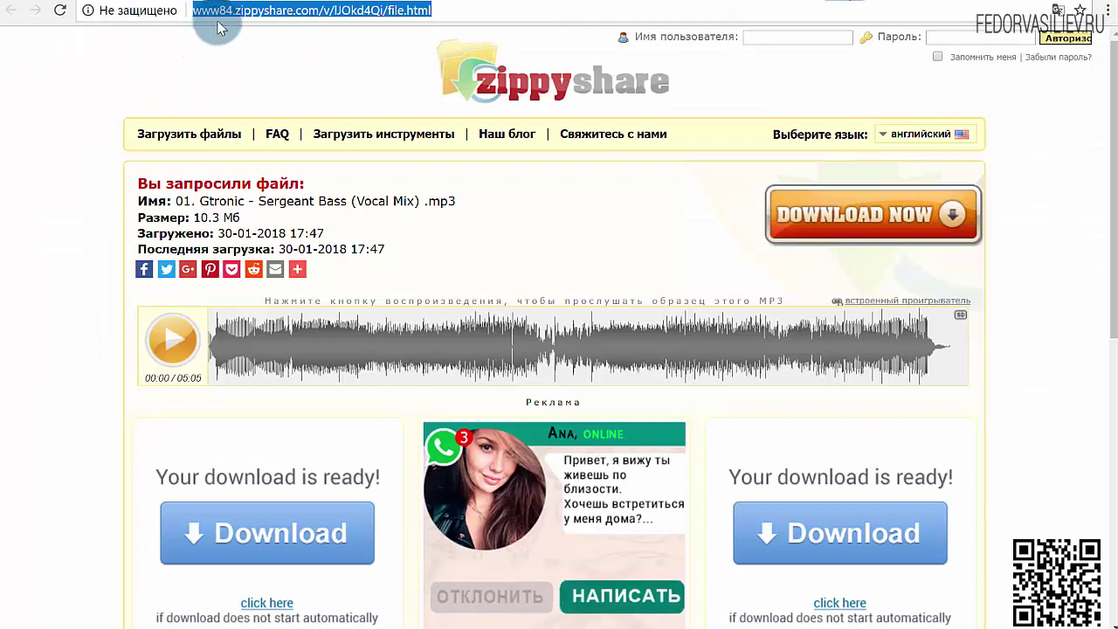
click(299, 12)
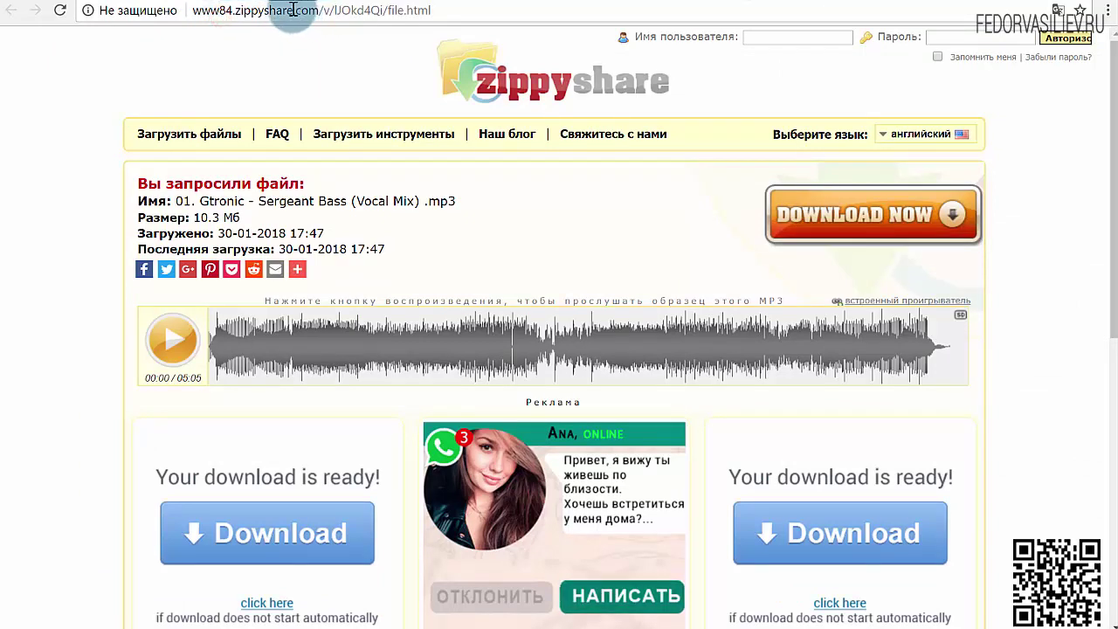
drag(293, 12, 235, 18)
right_click(262, 21)
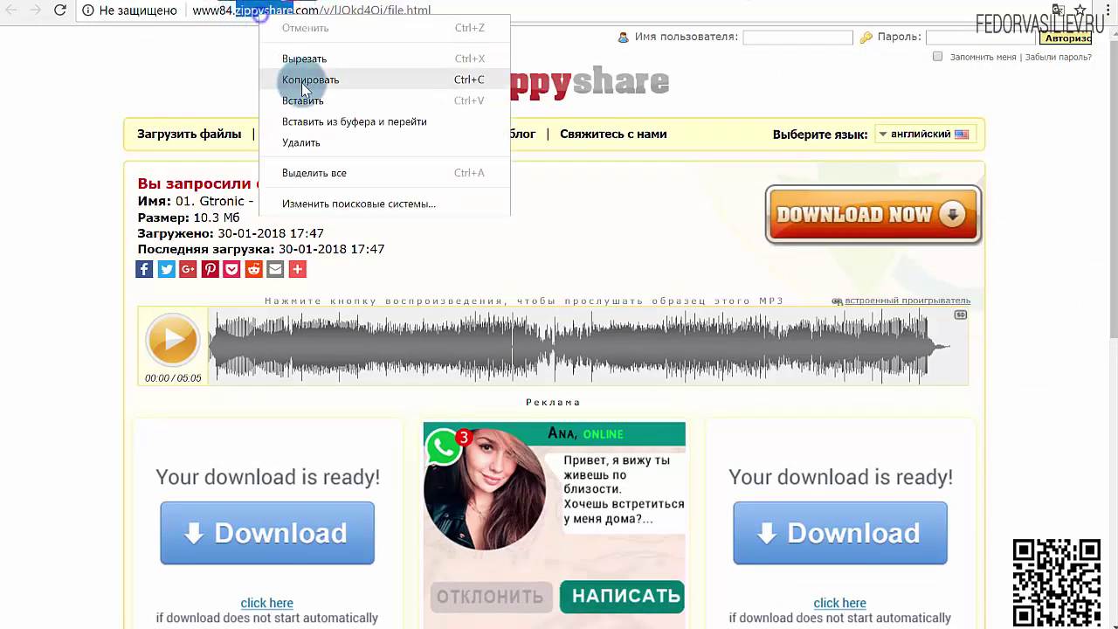
click(294, 78)
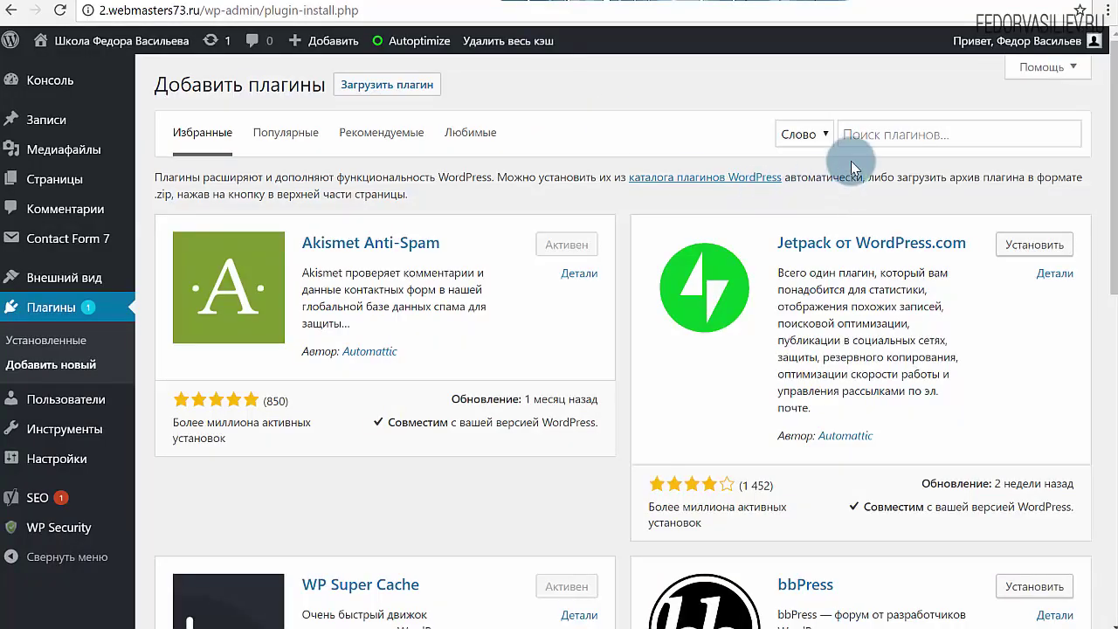
right_click(859, 135)
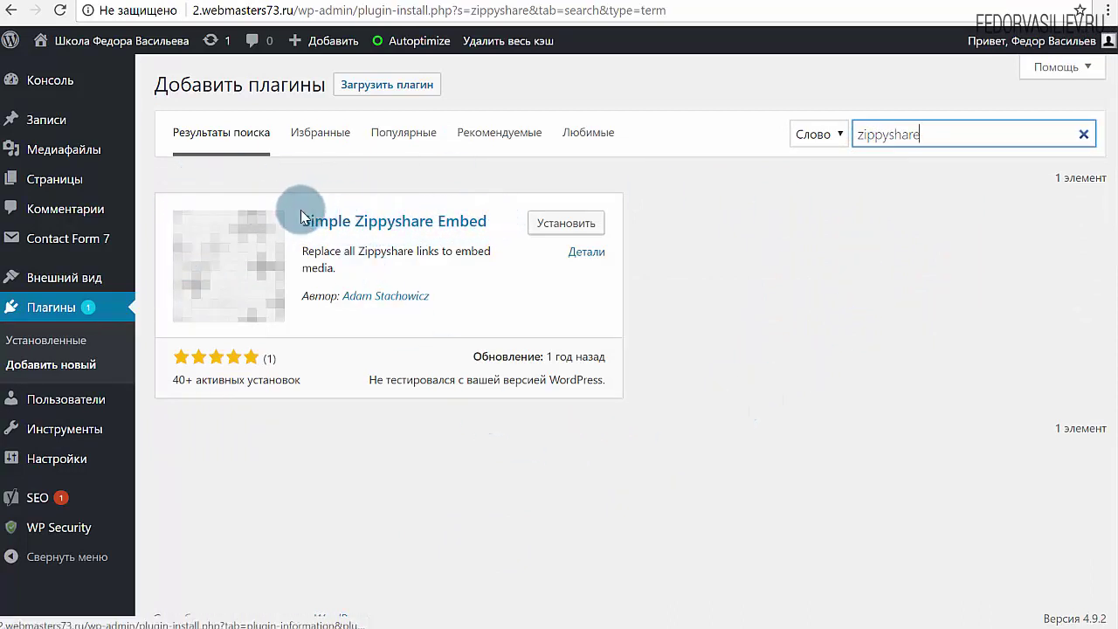
Install and activate Simple Zippyshare Embed, then return to the installed plugins list
click(564, 224)
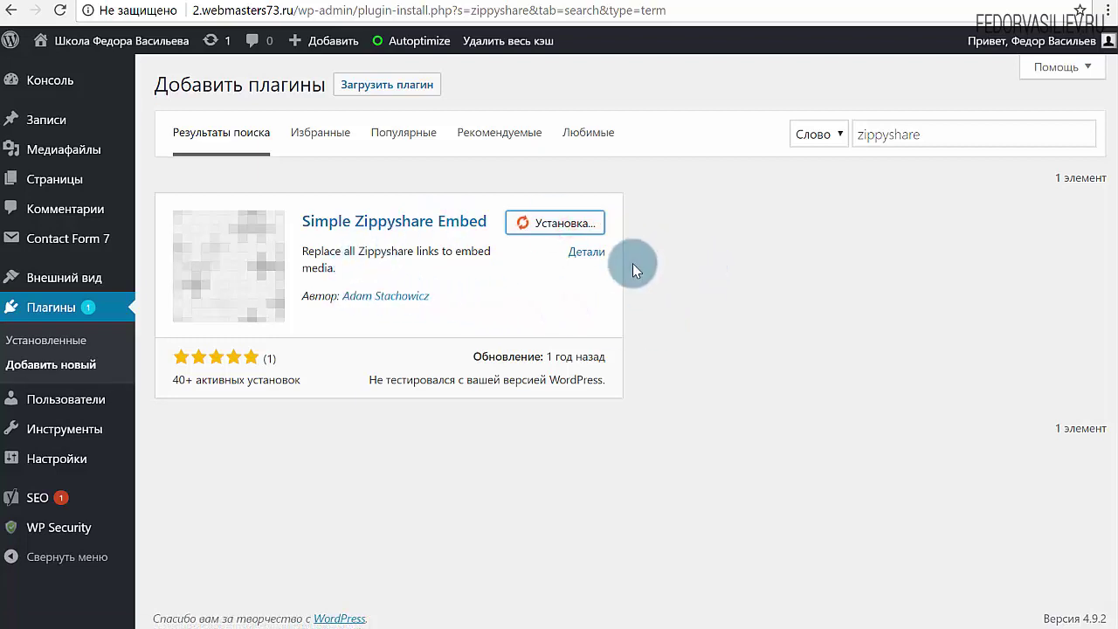
click(534, 231)
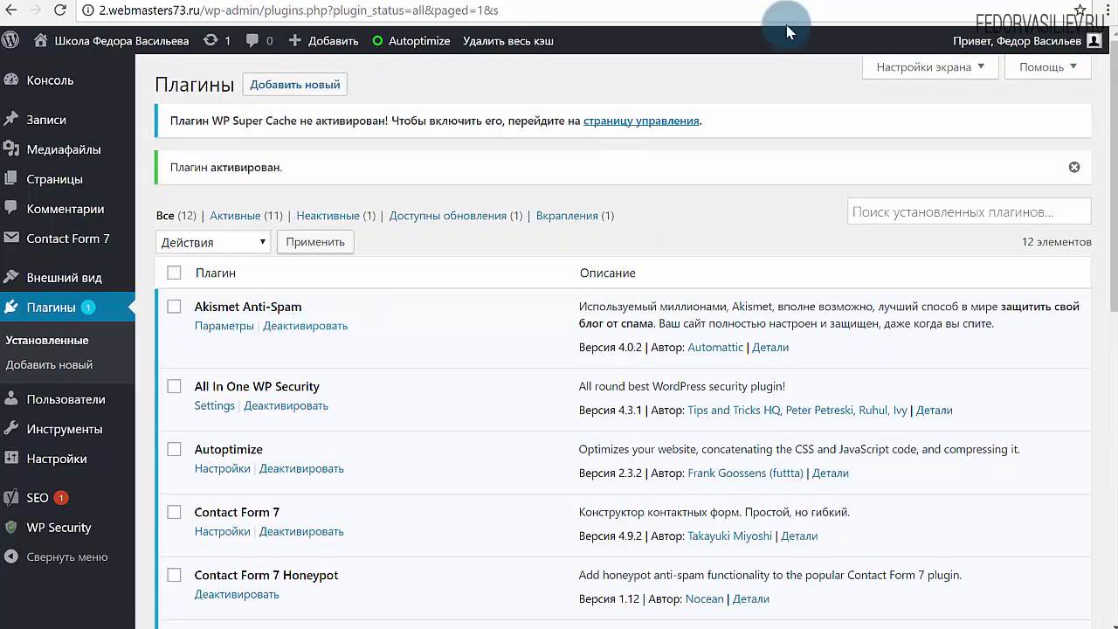
click(812, 1)
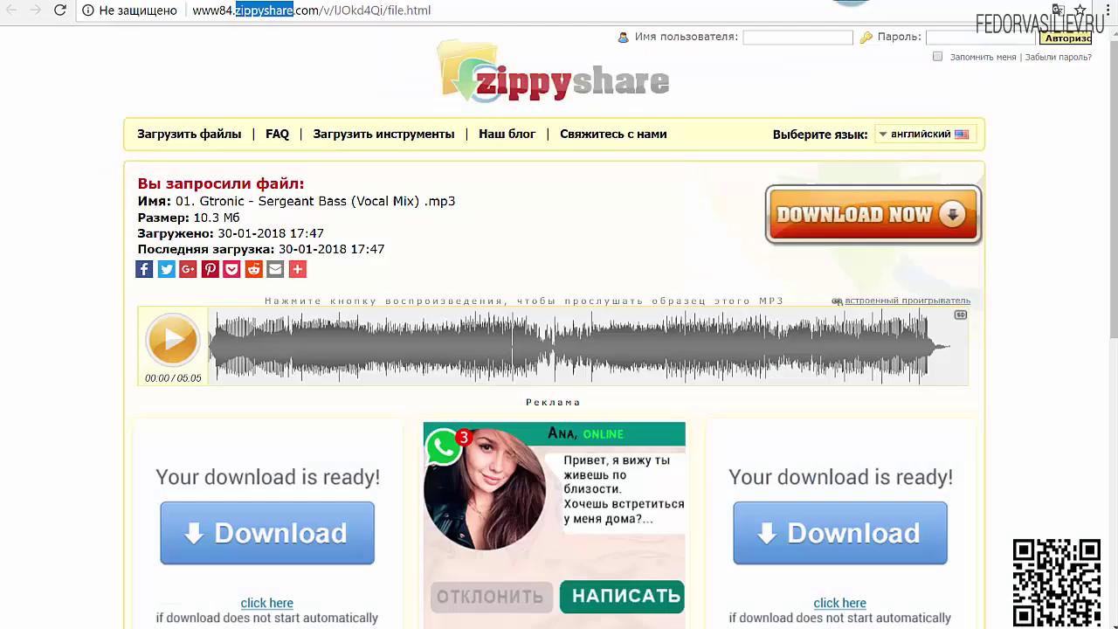
click(751, 3)
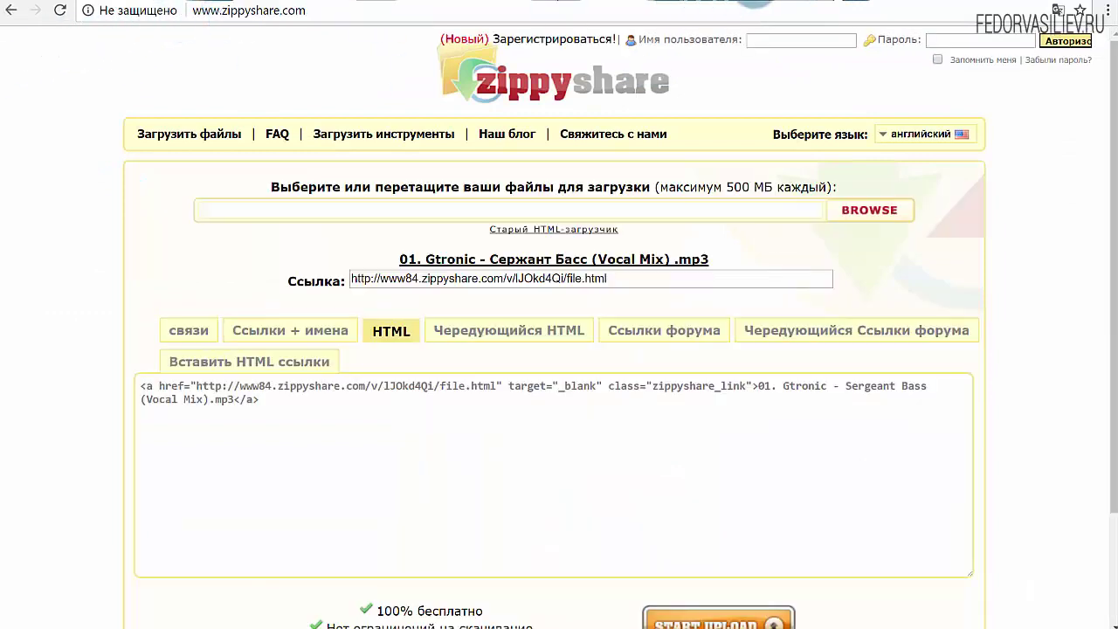
click(629, 3)
click(563, 2)
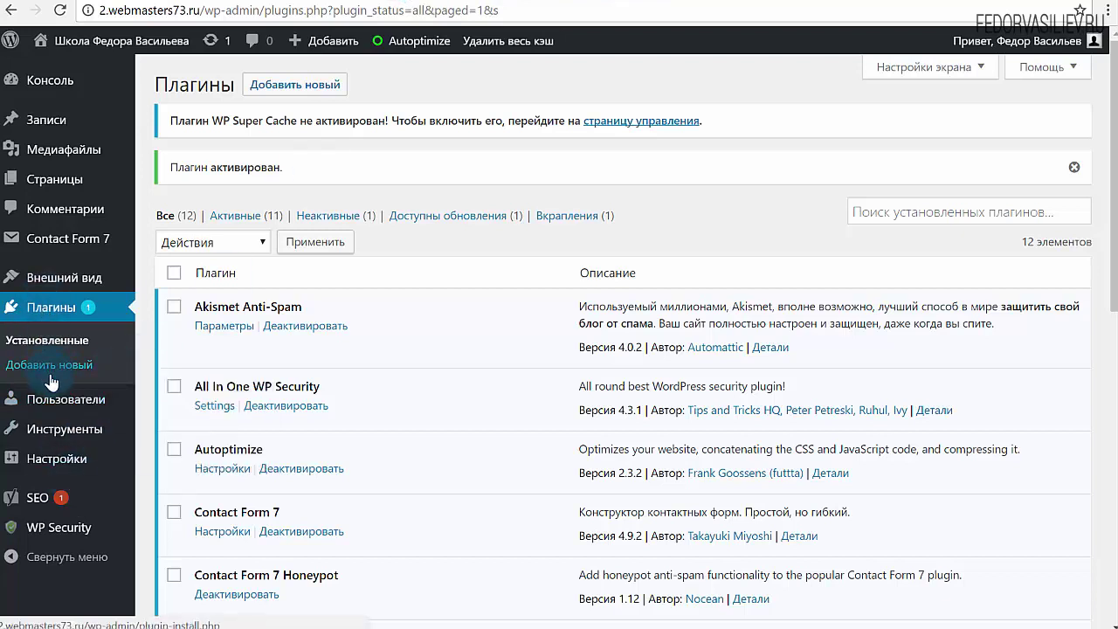
In Simple Zippyshare Embed settings, set Default volume to 100 and turn Autoplay off
mouse_move(64, 433)
mouse_move(35, 456)
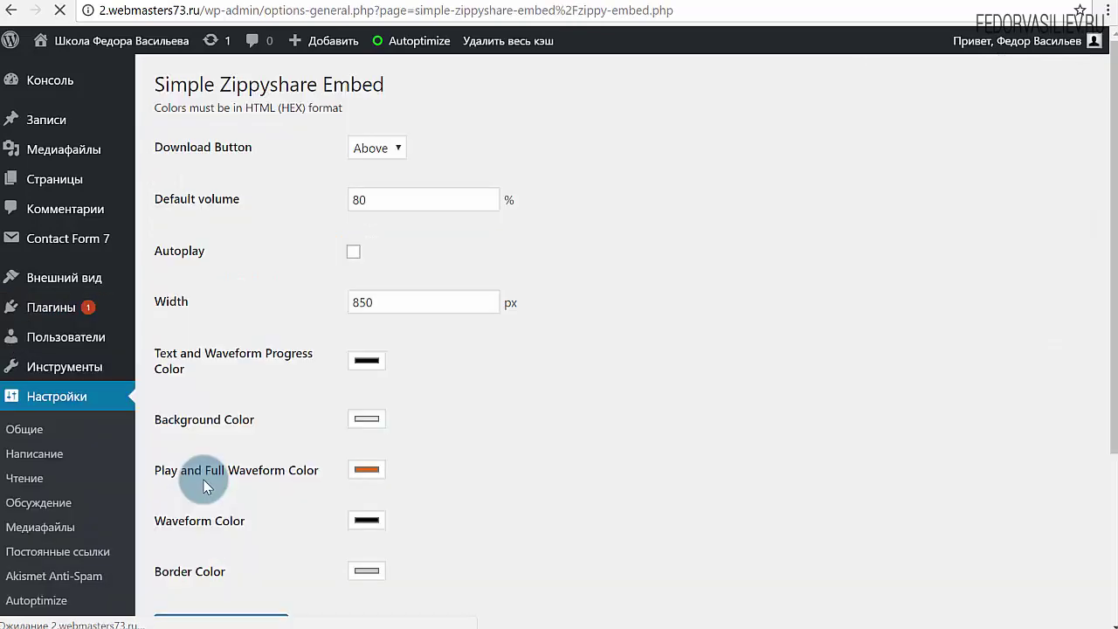
scroll(480, 262, down, 3)
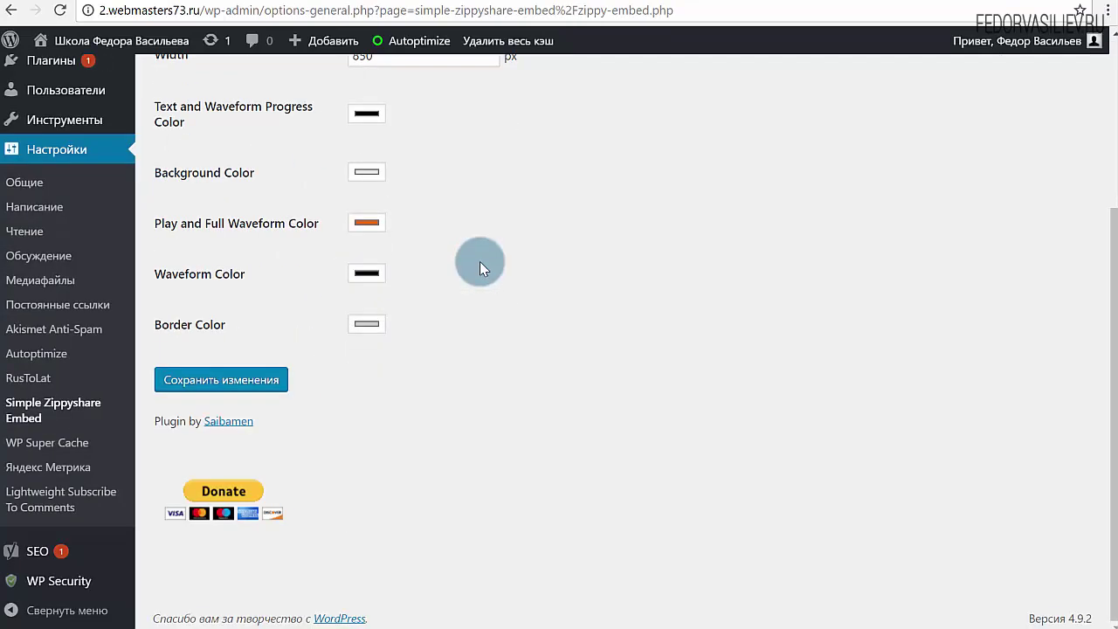
scroll(480, 261, up, 3)
click(392, 148)
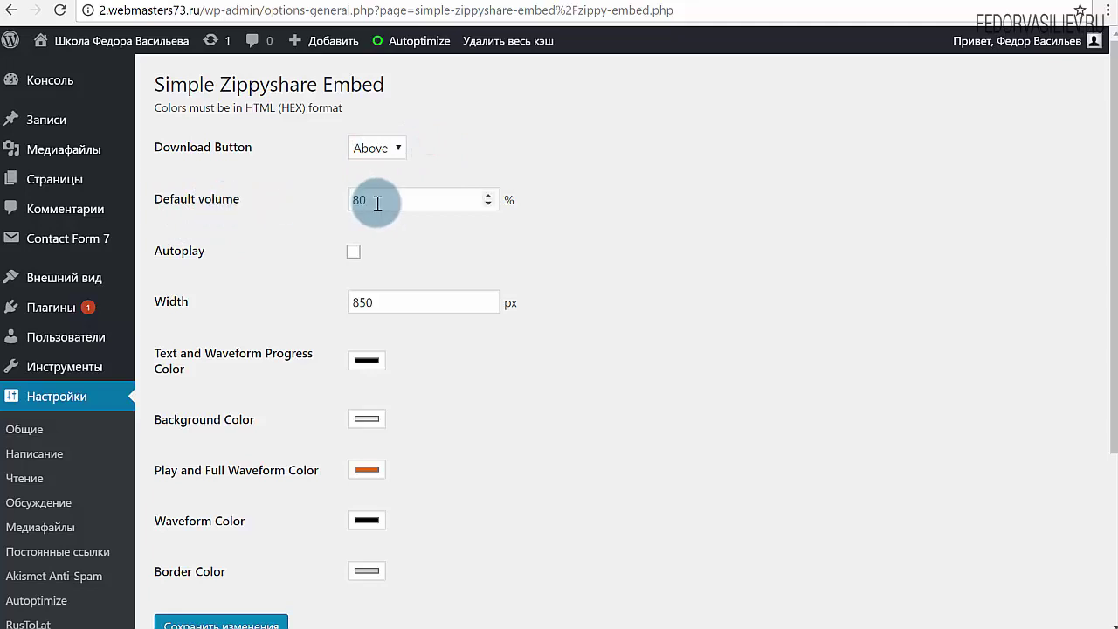
drag(367, 199, 337, 197)
text(100)
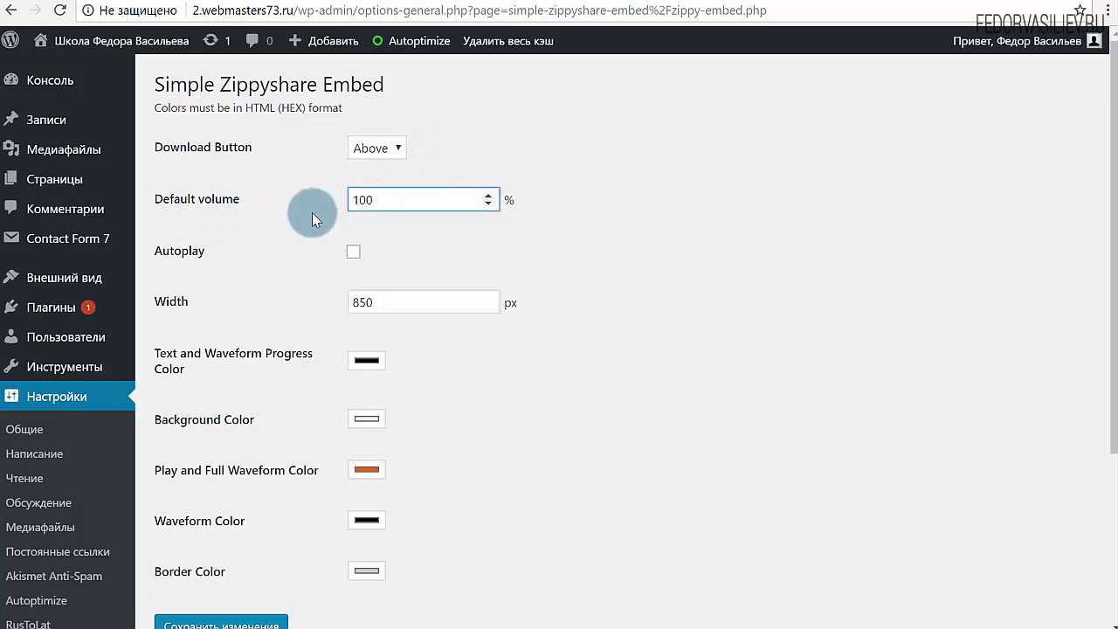
click(312, 213)
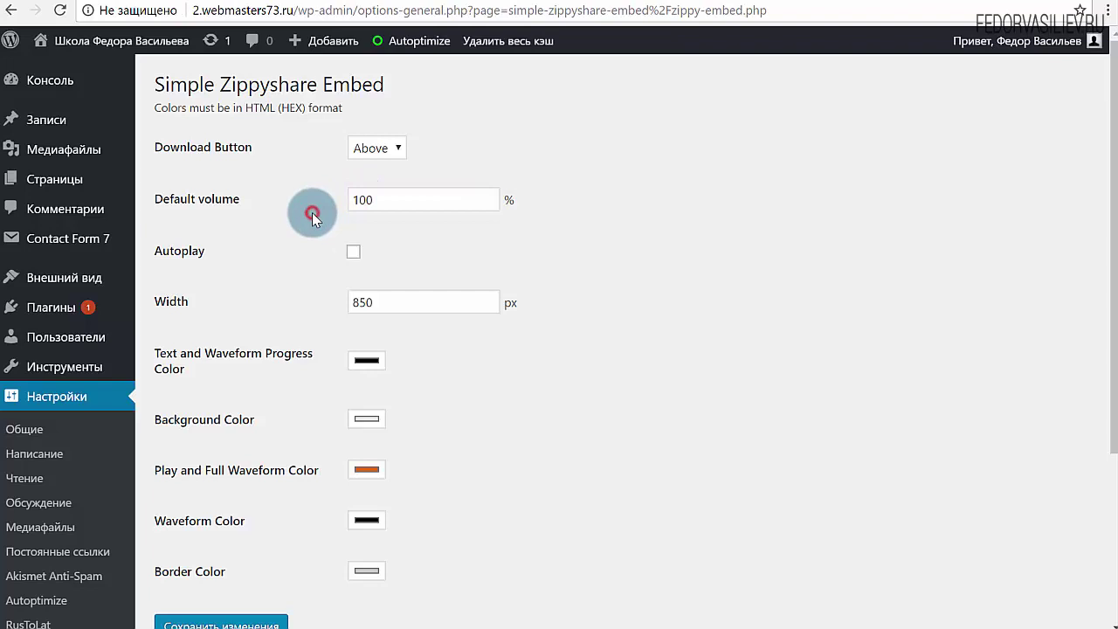
click(354, 254)
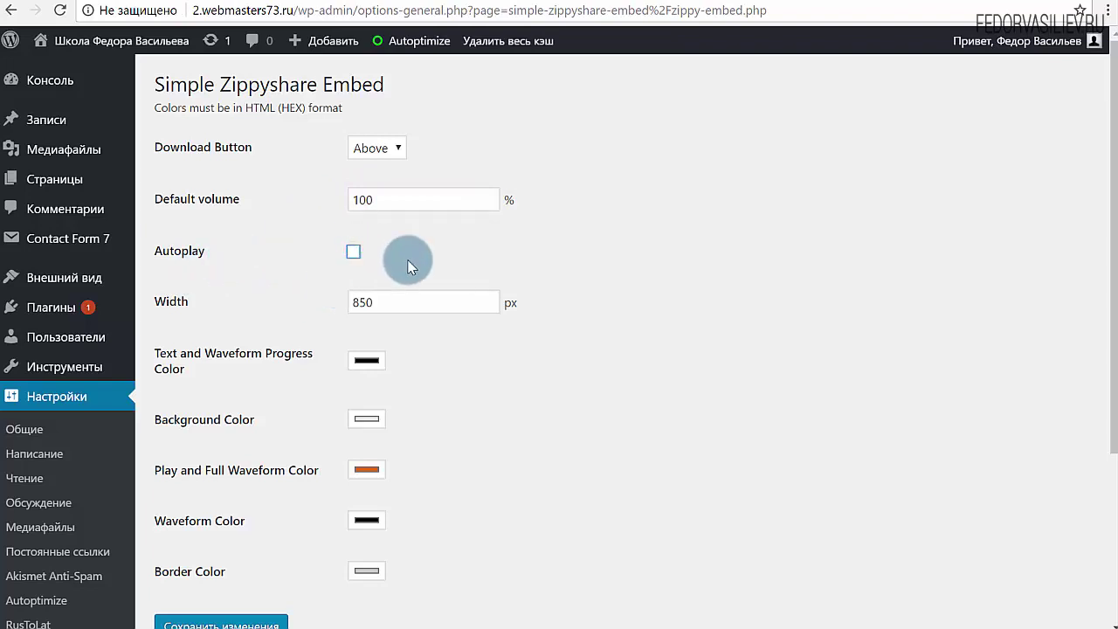
Leave the 850 px width and progress colour unchanged, save the settings, and go to Записи
scroll(411, 266, down, 1)
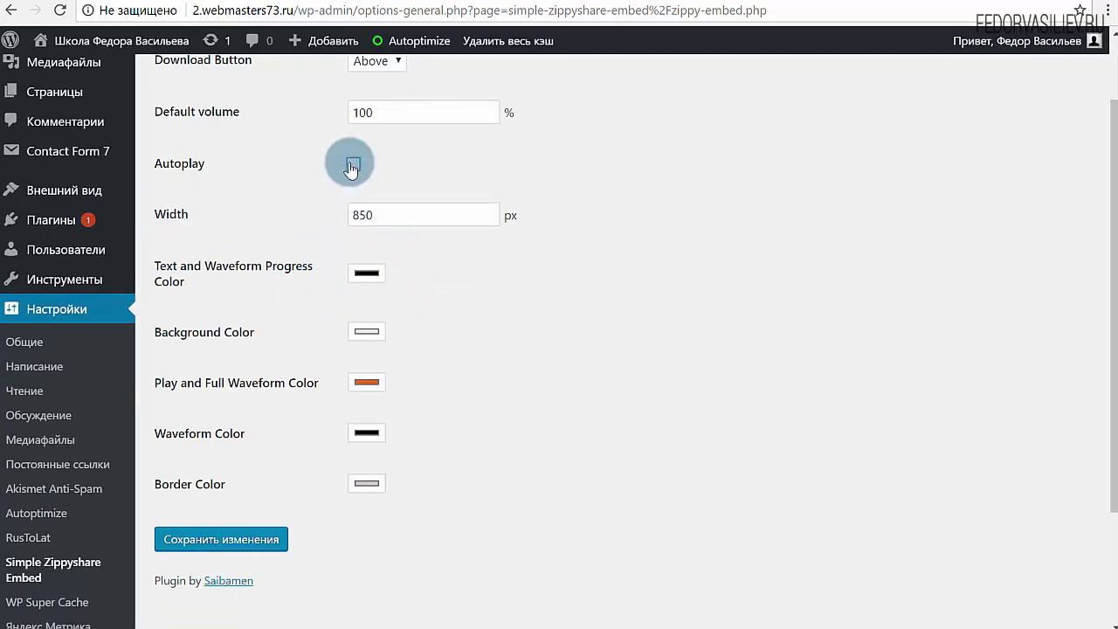
double_click(405, 207)
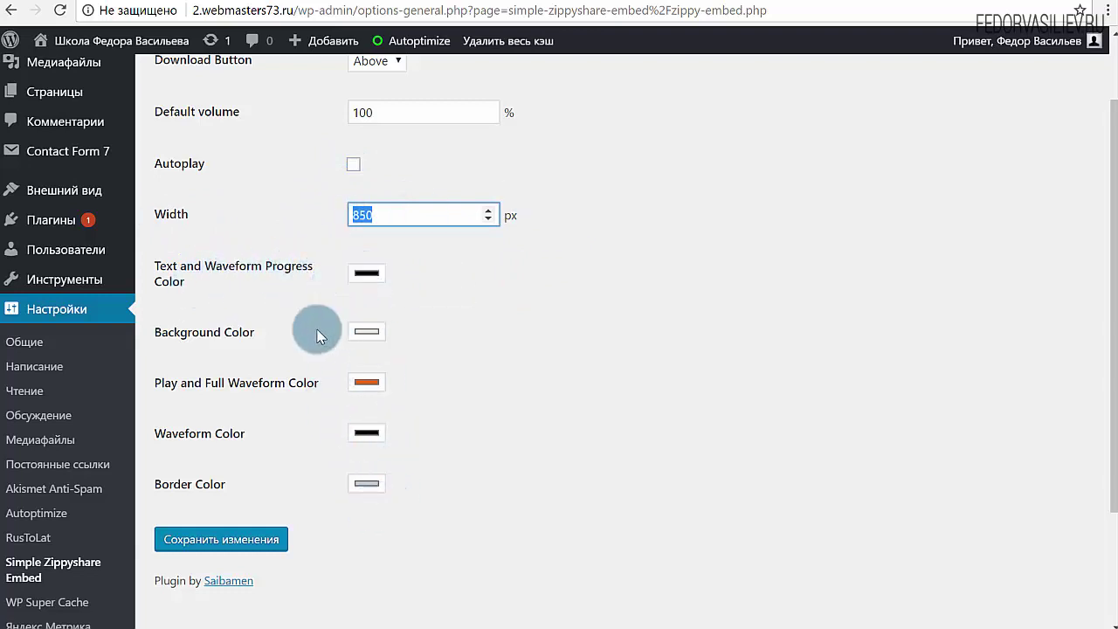
click(366, 275)
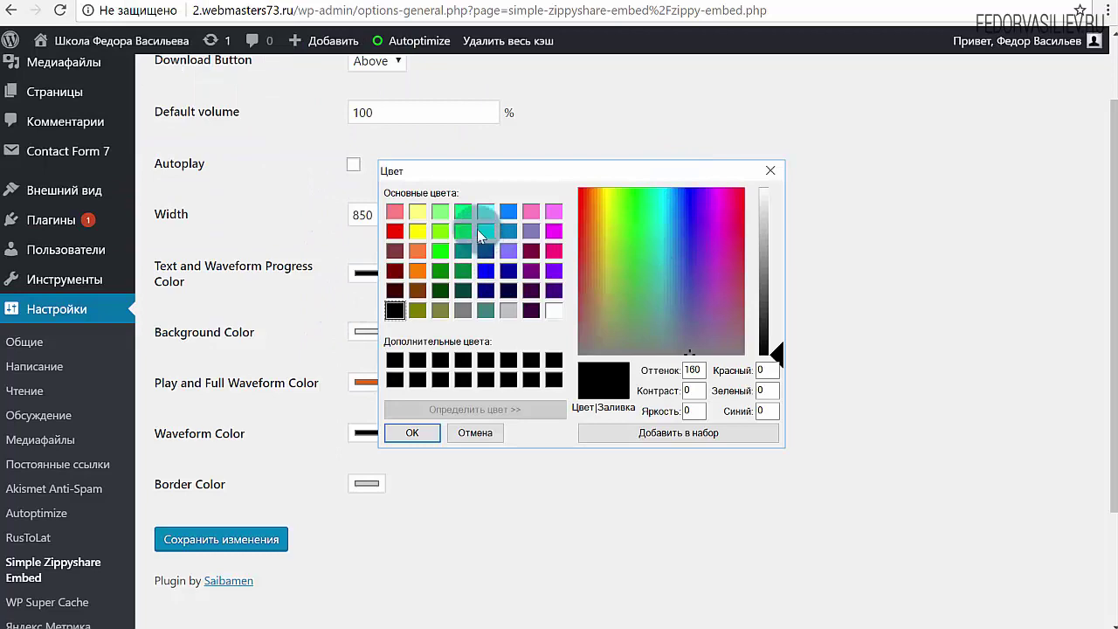
click(770, 170)
scroll(512, 371, down, 2)
scroll(512, 375, up, 3)
scroll(510, 368, down, 3)
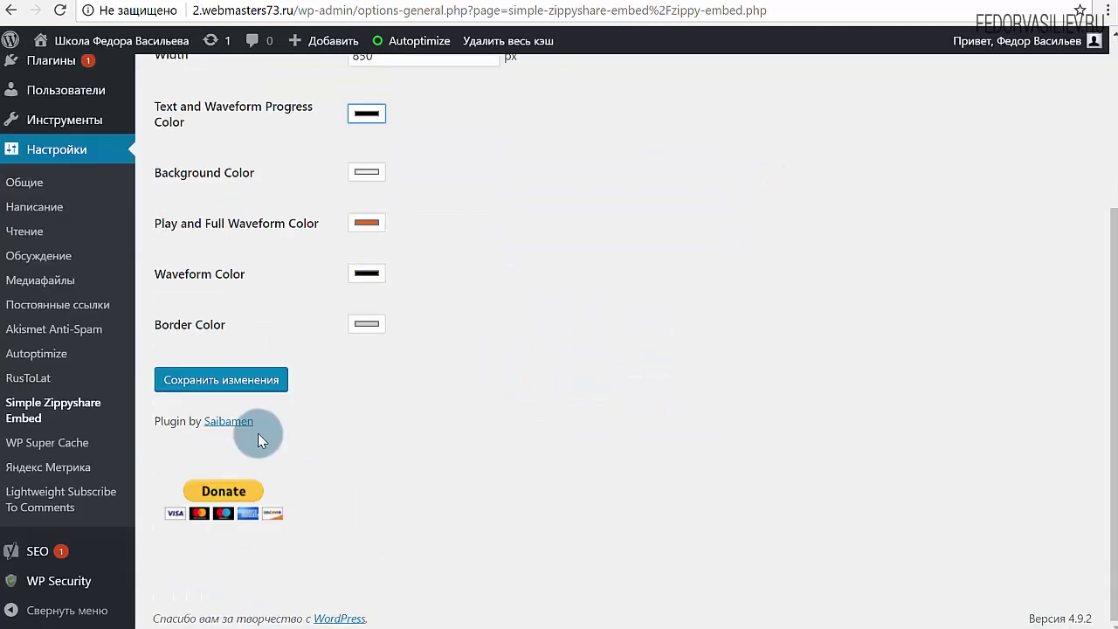
click(242, 382)
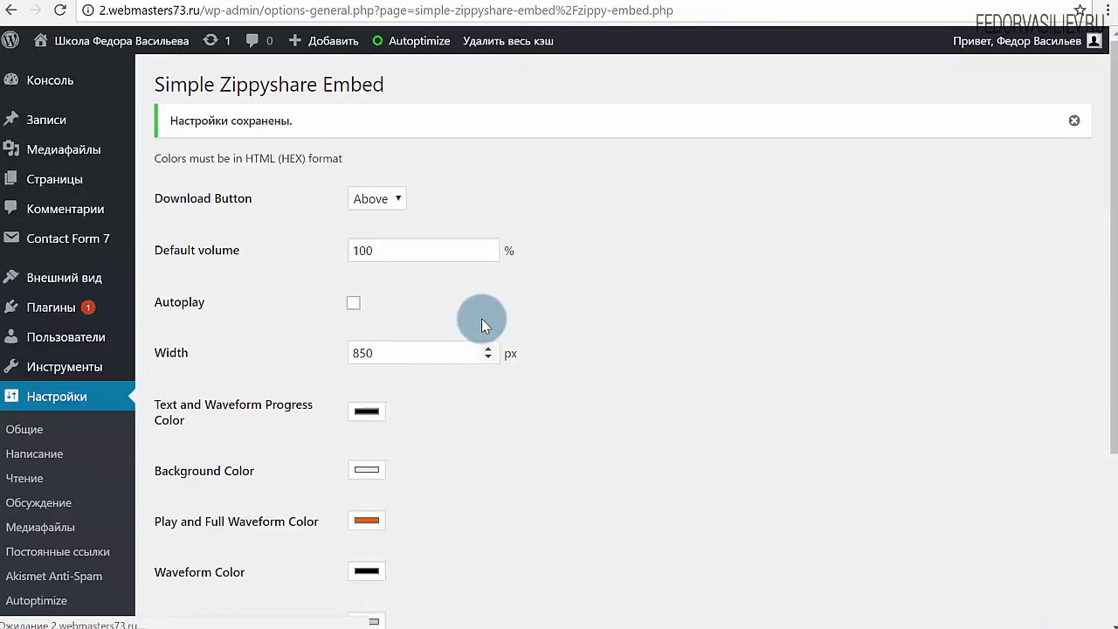
click(66, 124)
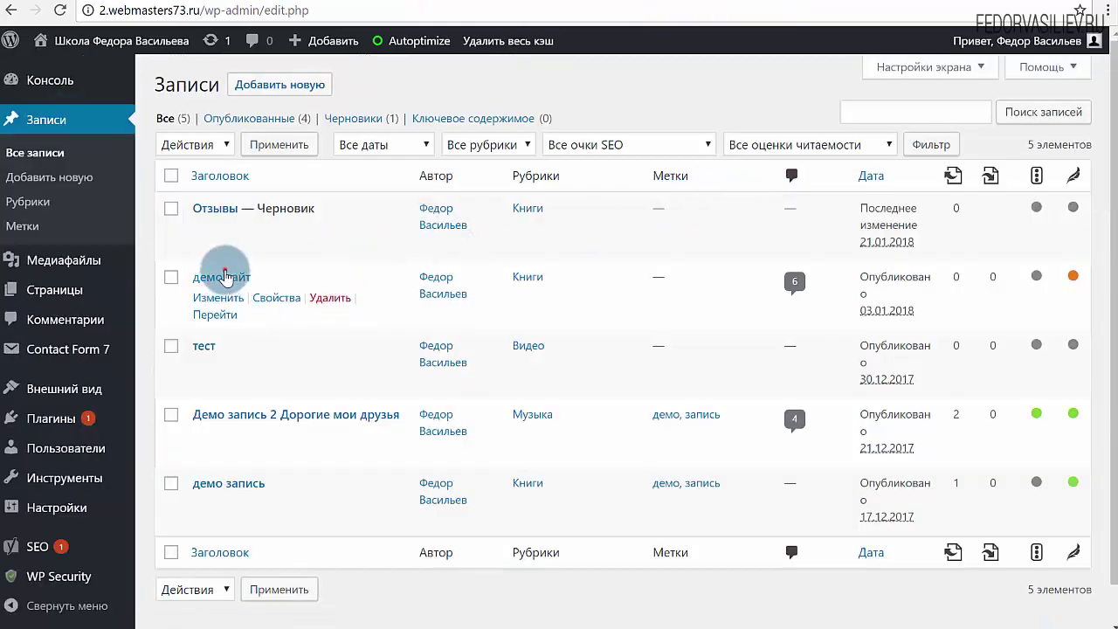
Open the 'демо сайт' post and delete its video embed
click(223, 278)
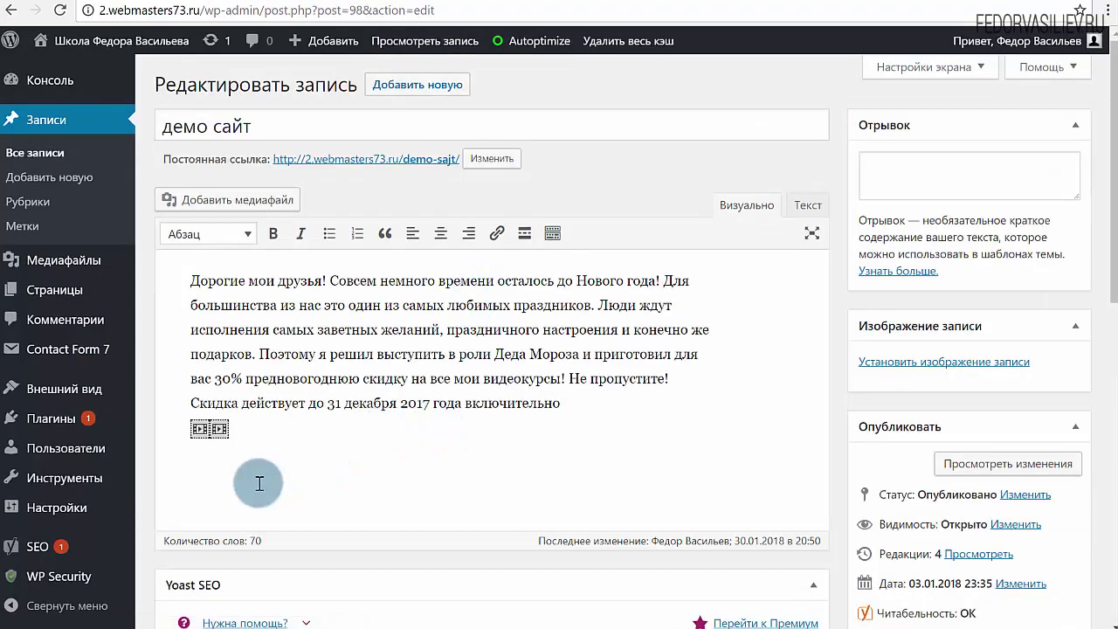
scroll(477, 179, down, 2)
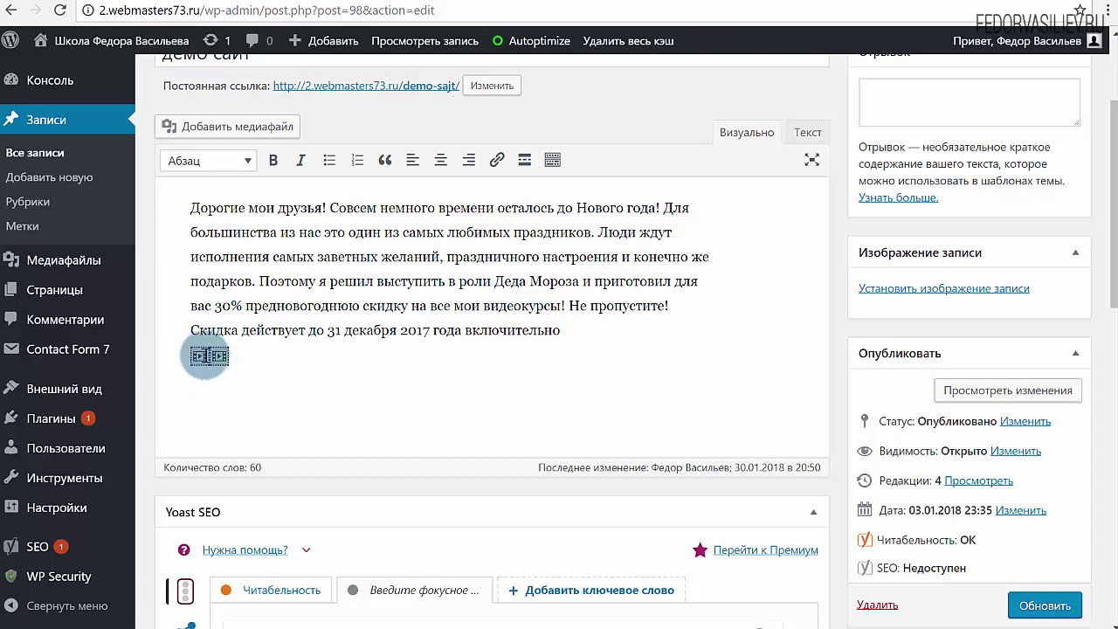
drag(209, 355, 315, 364)
key(Delete)
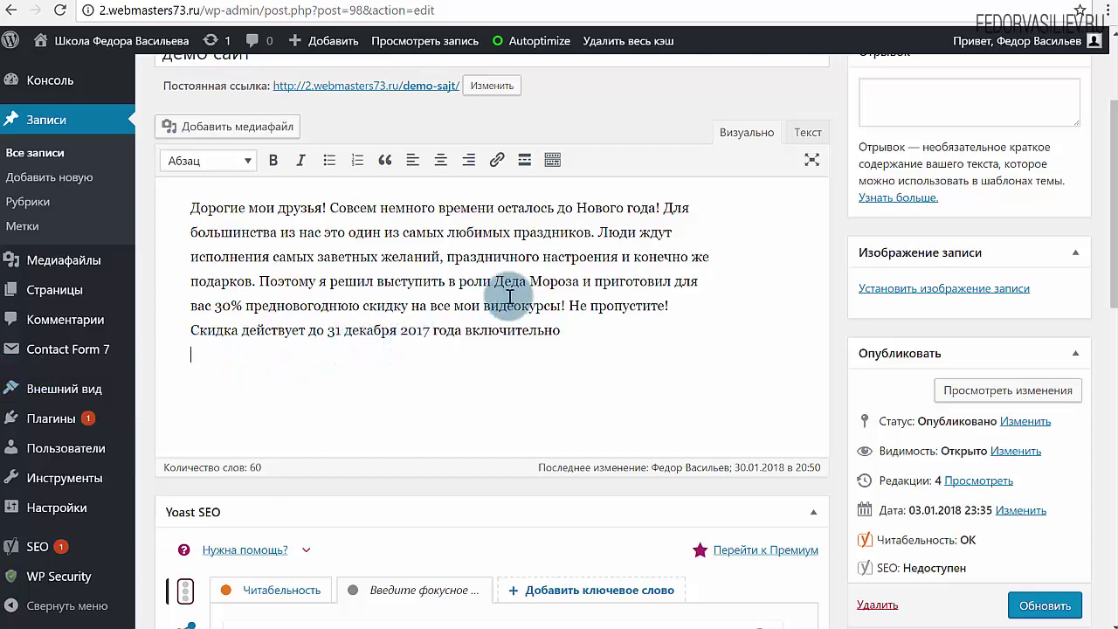
Paste the Zippyshare file page URL into the post and update it
click(834, 5)
double_click(267, 11)
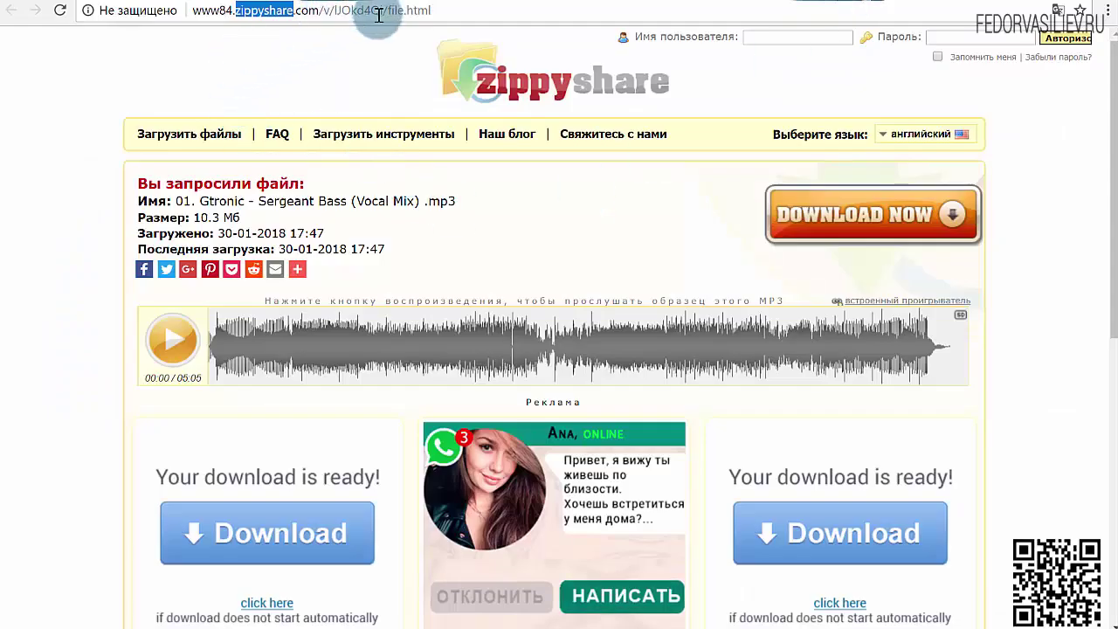
click(388, 14)
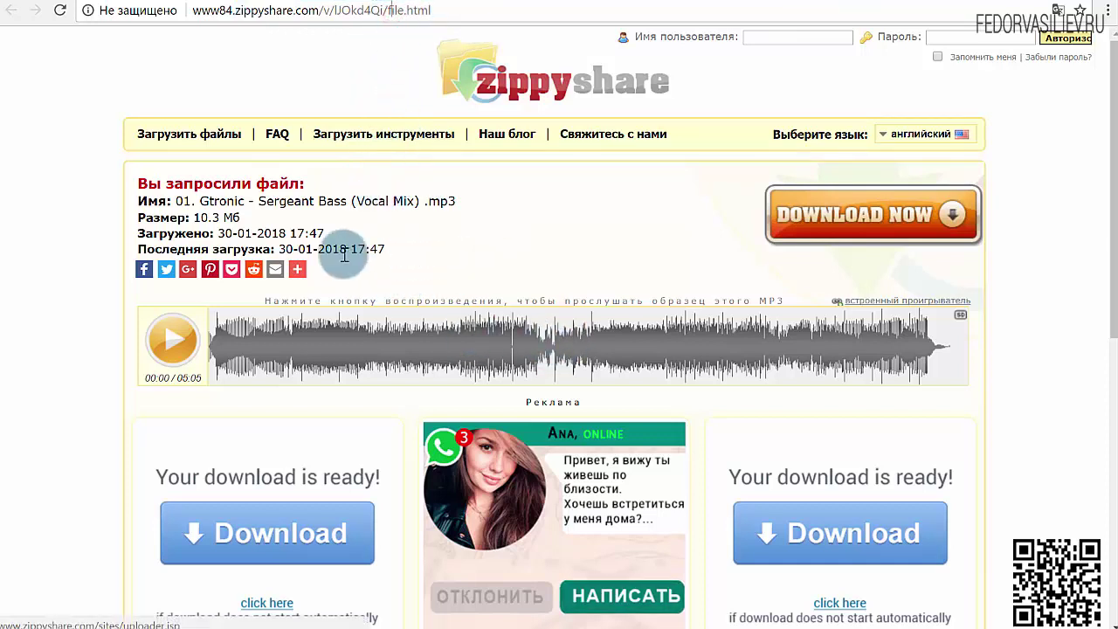
click(452, 12)
key(ctrl+c)
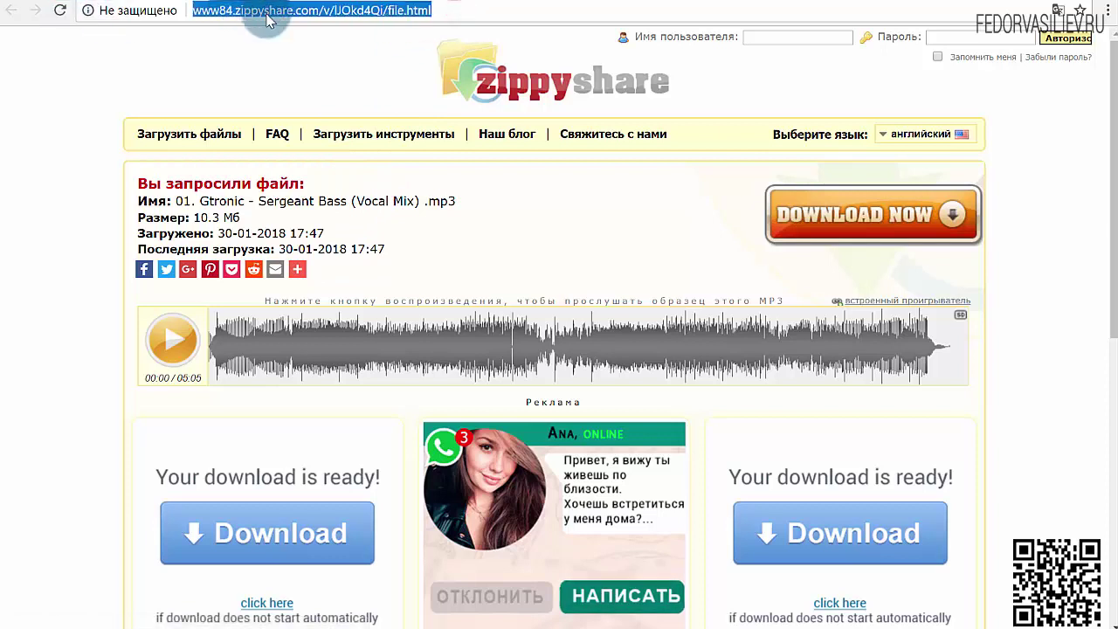
right_click(271, 18)
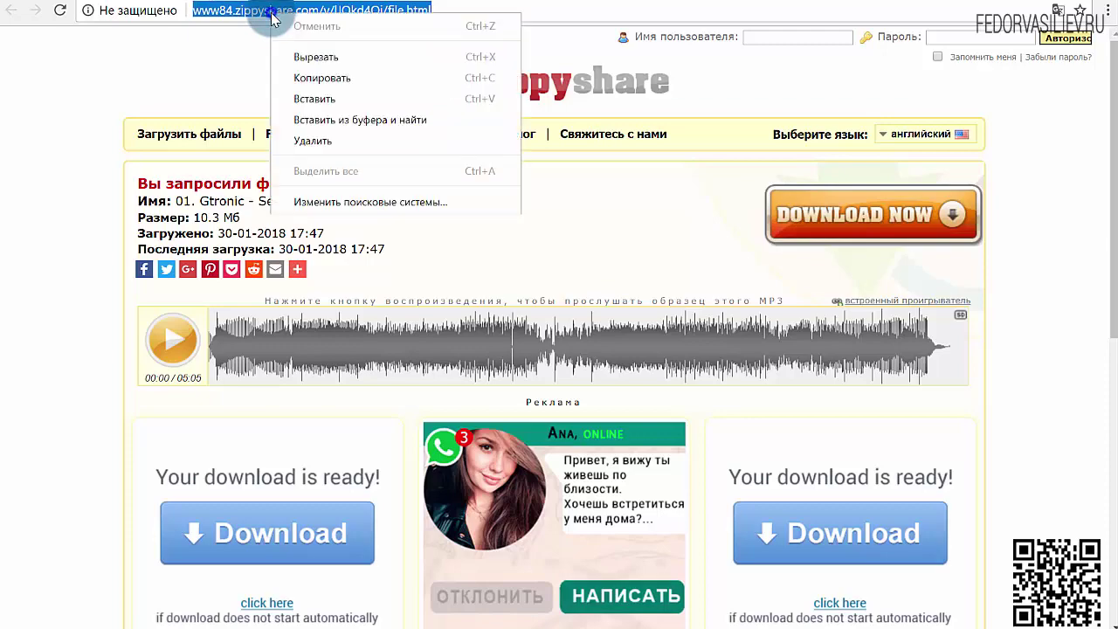
click(297, 78)
click(568, 3)
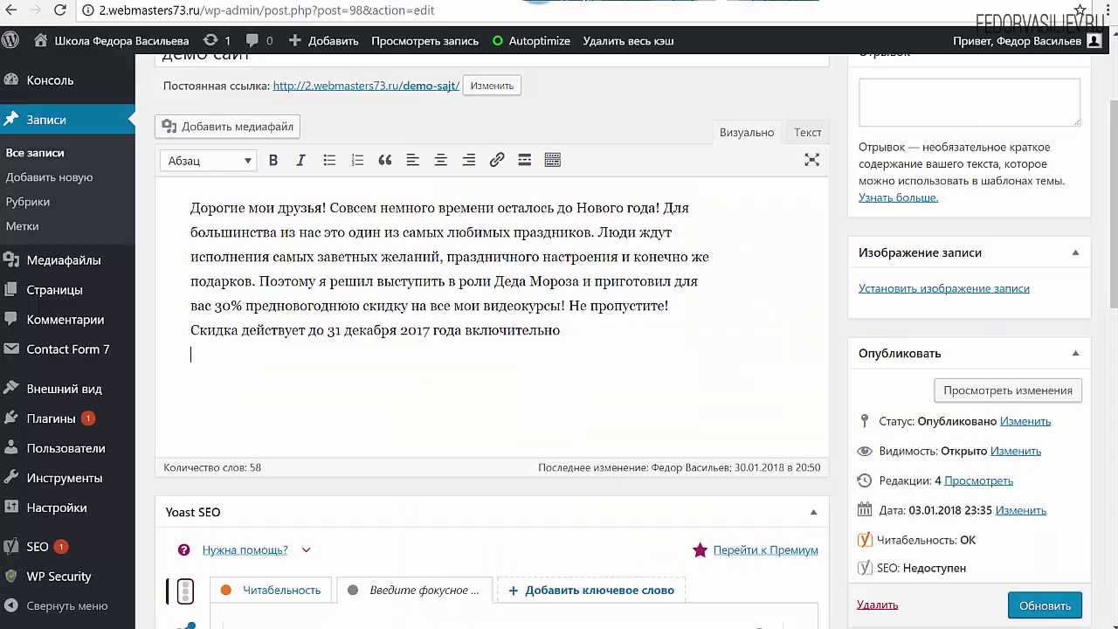
key(ctrl+v)
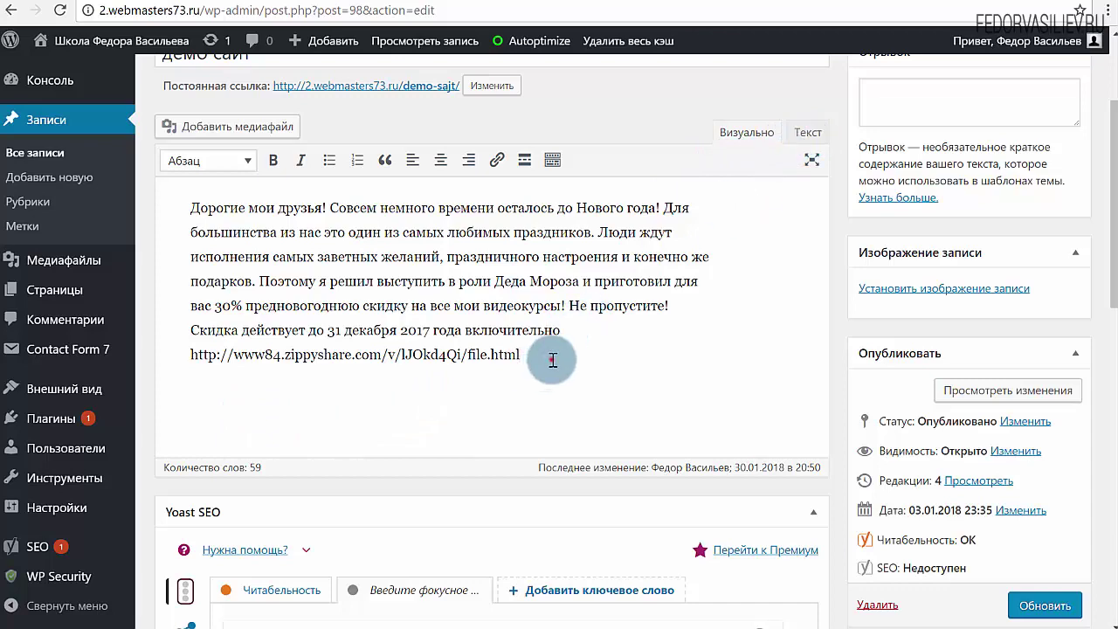
click(1022, 605)
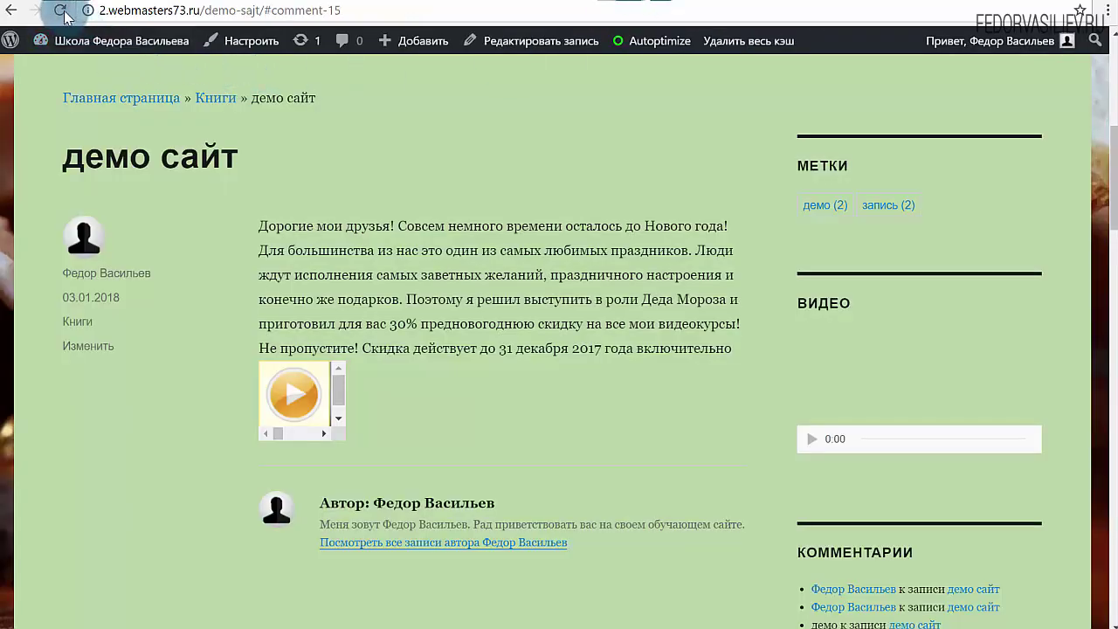
Reload the демо сайт post and test the waveform player's scrollbar and Download button
click(61, 10)
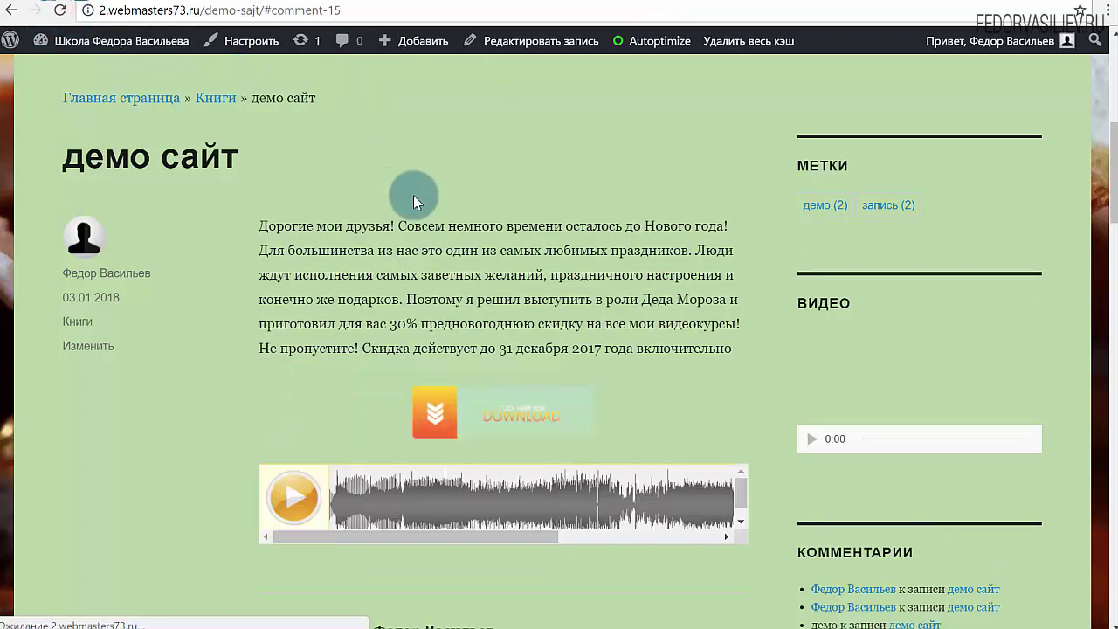
scroll(422, 208, down, 2)
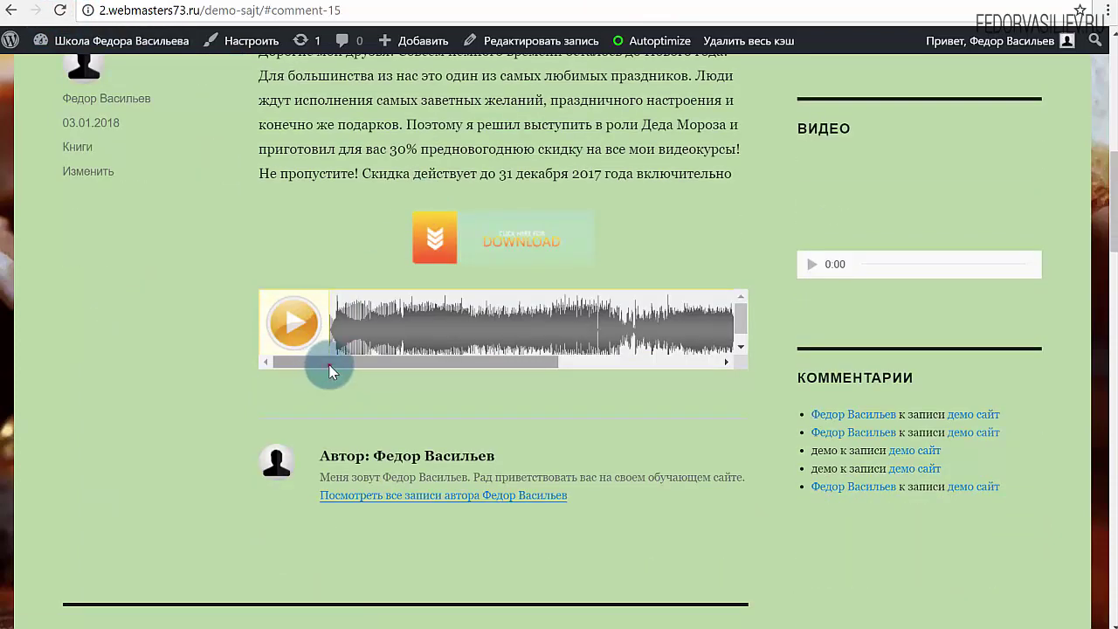
mouse_move(328, 364)
mouse_down()
mouse_move(568, 367)
mouse_move(312, 349)
mouse_up()
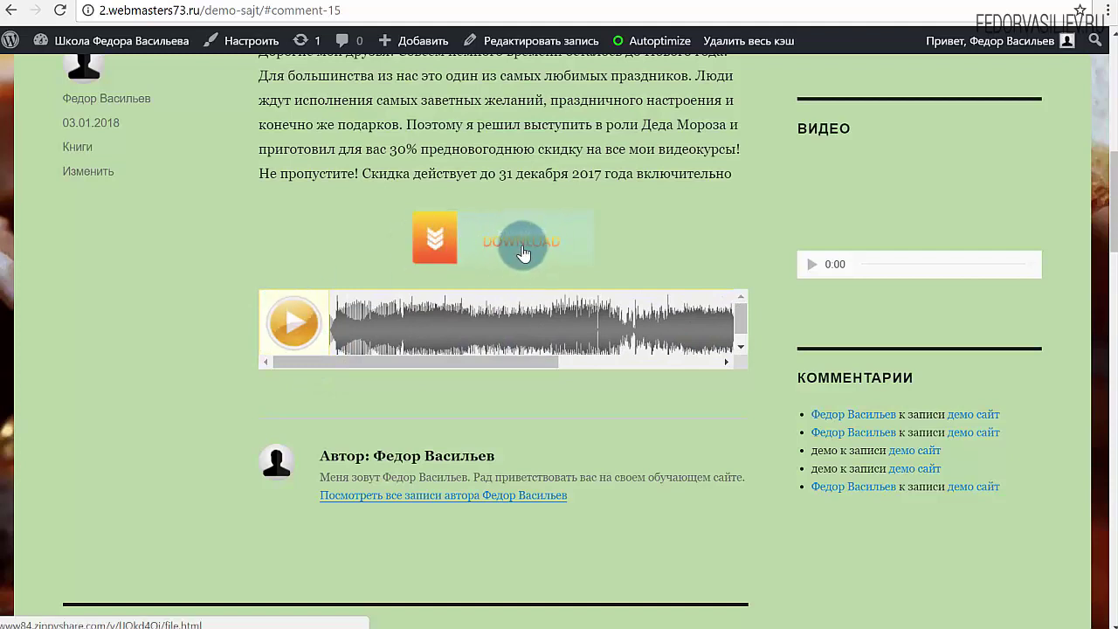
click(491, 243)
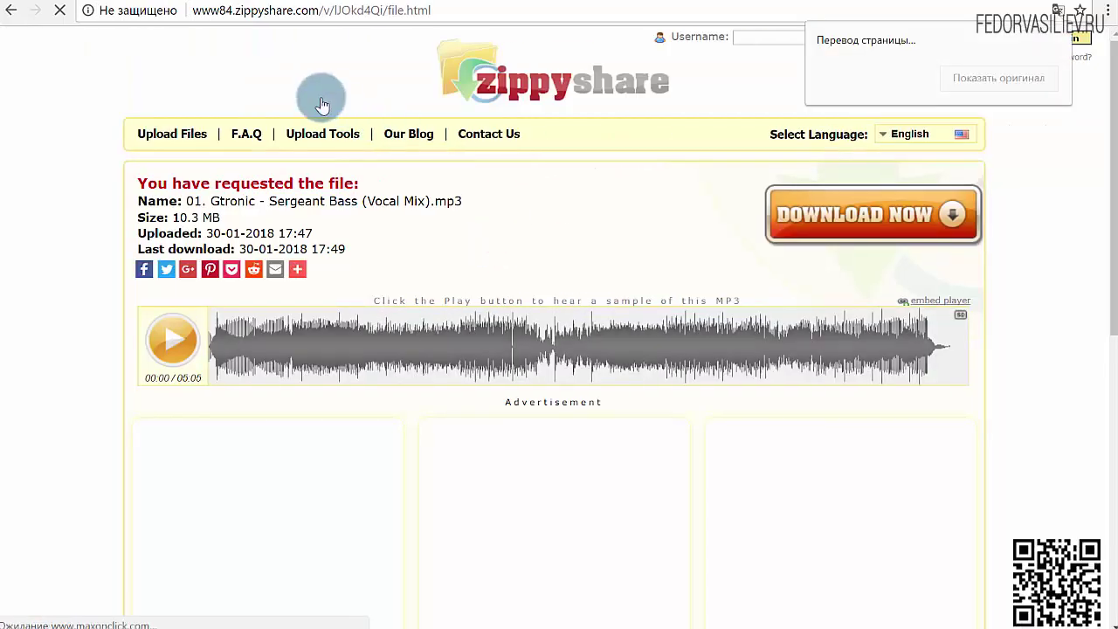
click(10, 10)
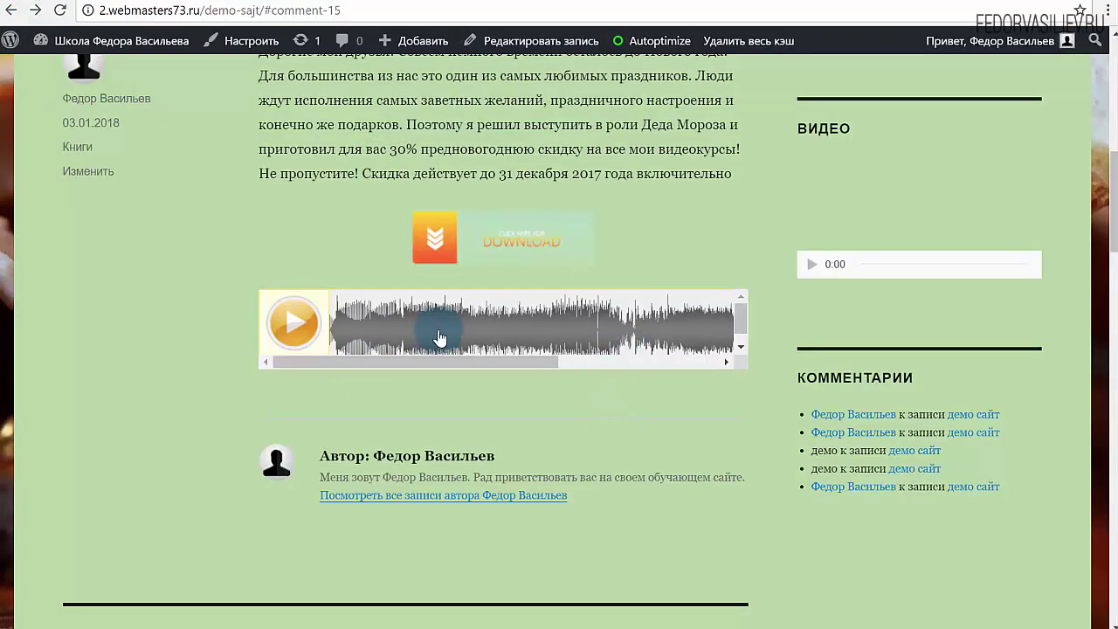
drag(469, 363, 381, 354)
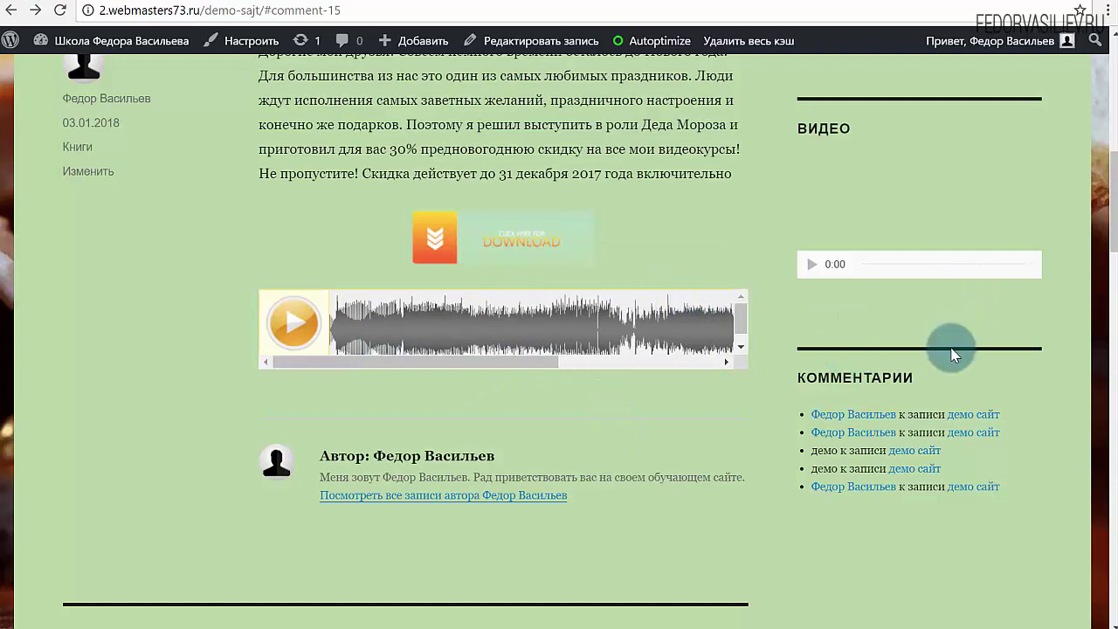
Inspect the page in DevTools, close it, and go back to the post's edit screen
right_click(828, 208)
click(863, 402)
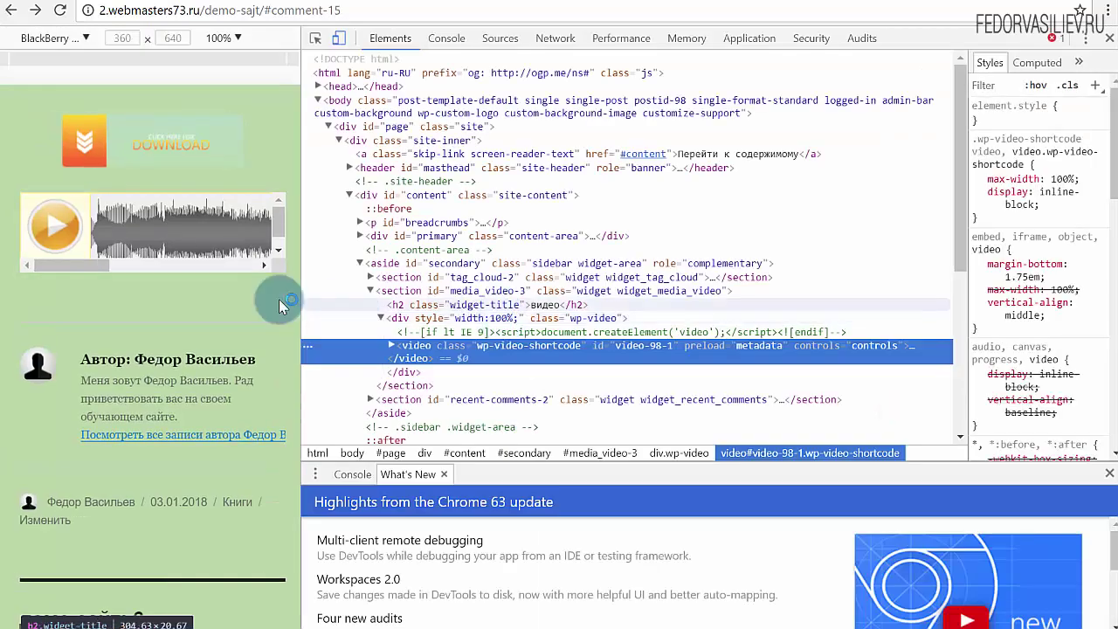
drag(87, 266, 247, 268)
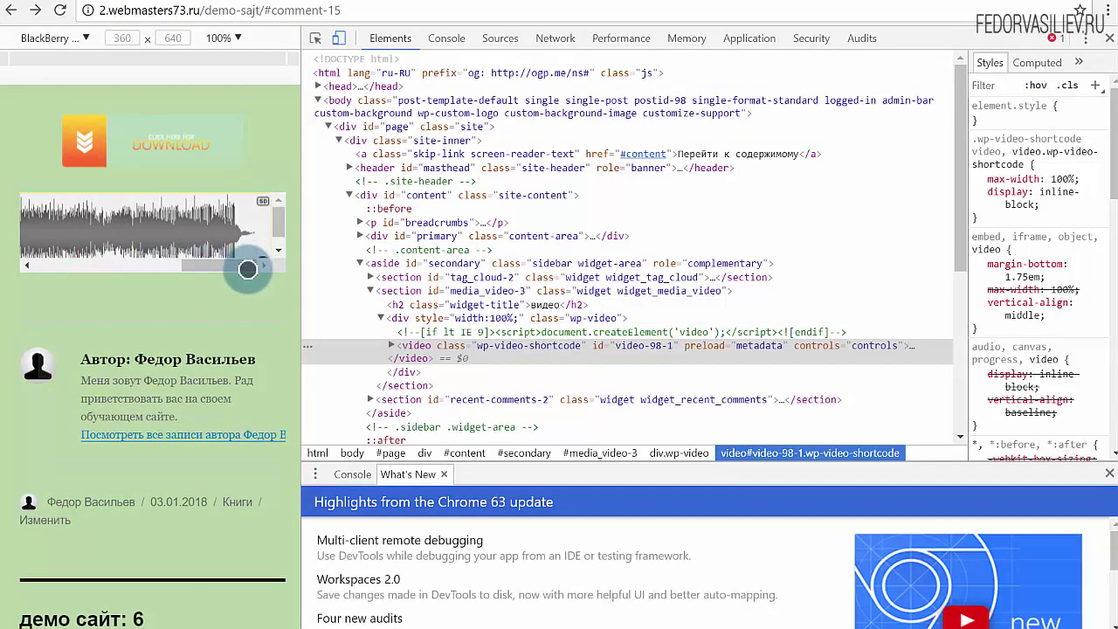
key(F12)
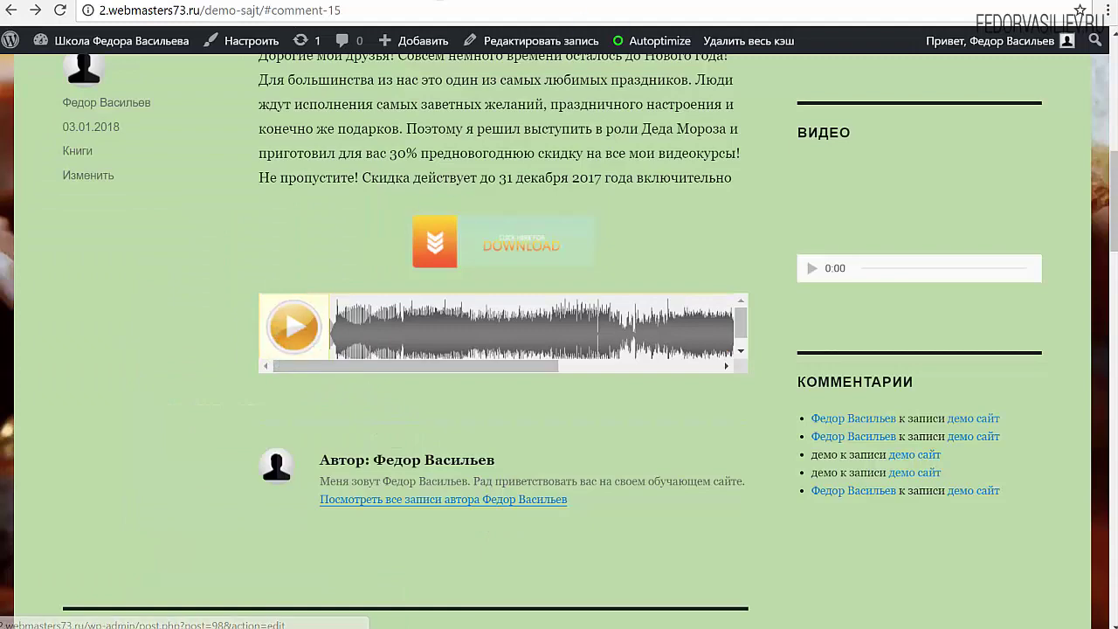
key(alt+Left)
In Simple Zippyshare Embed settings, set Text and Waveform Progress Color to yellow and save
mouse_move(64, 428)
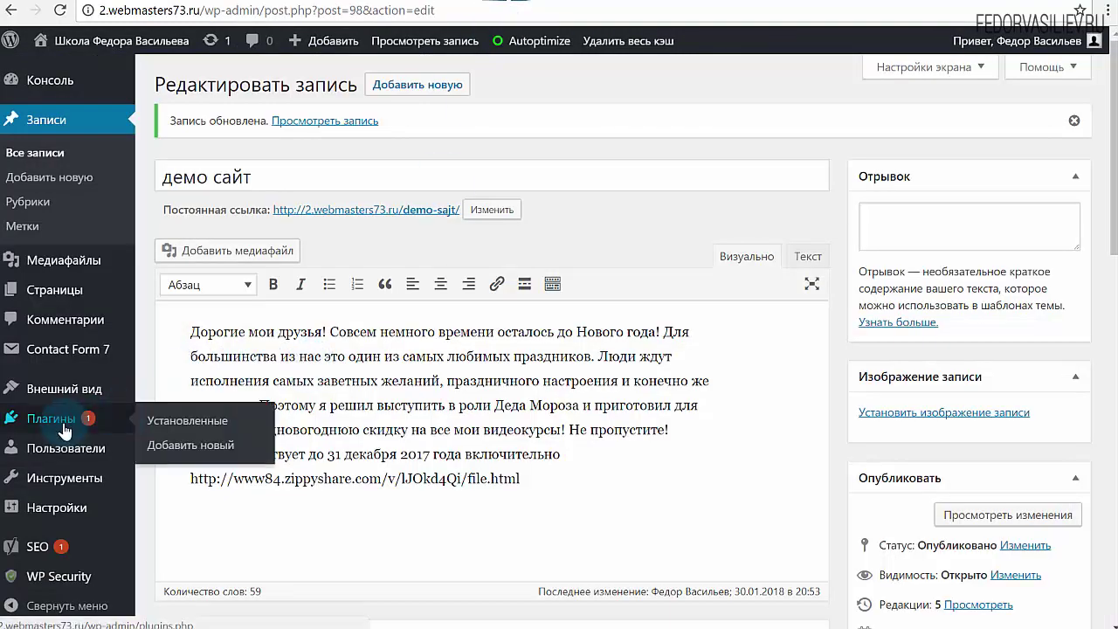
mouse_move(52, 505)
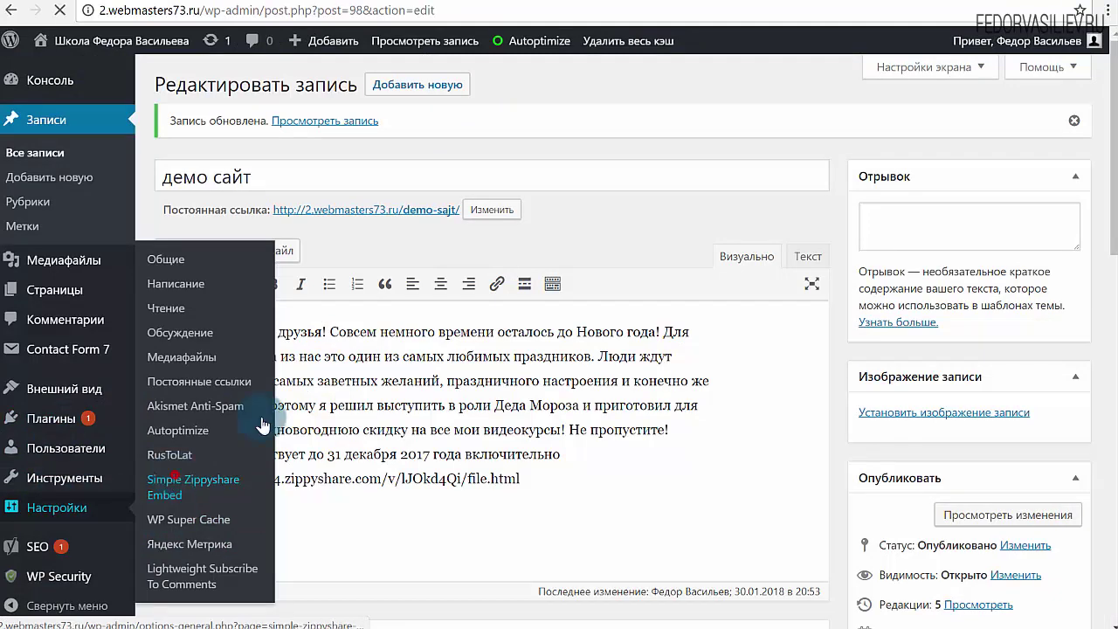
click(176, 476)
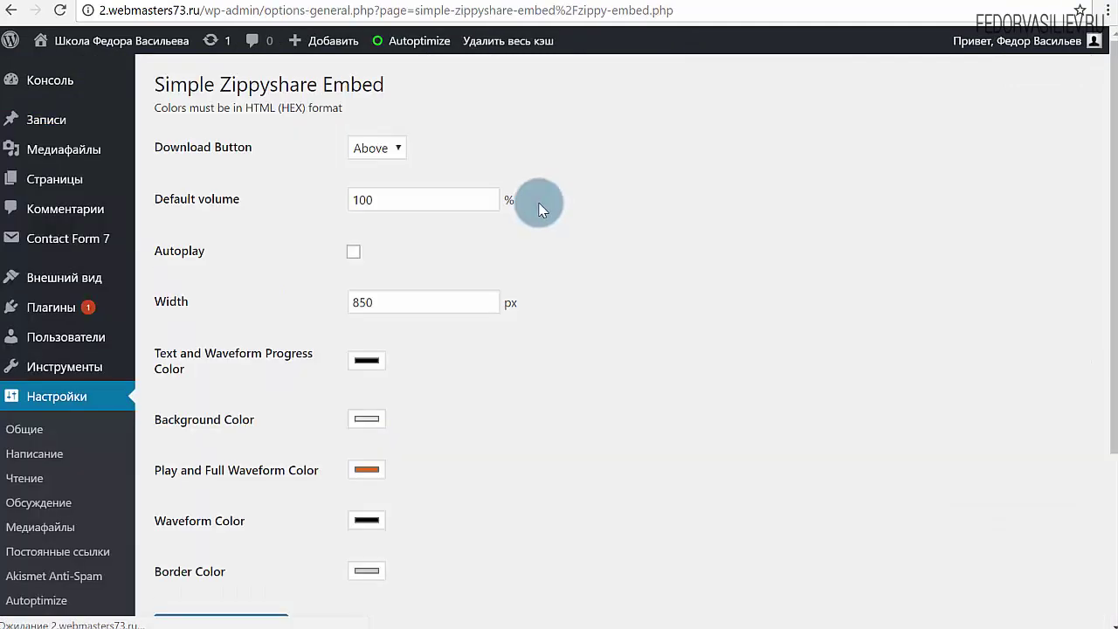
scroll(539, 205, down, 3)
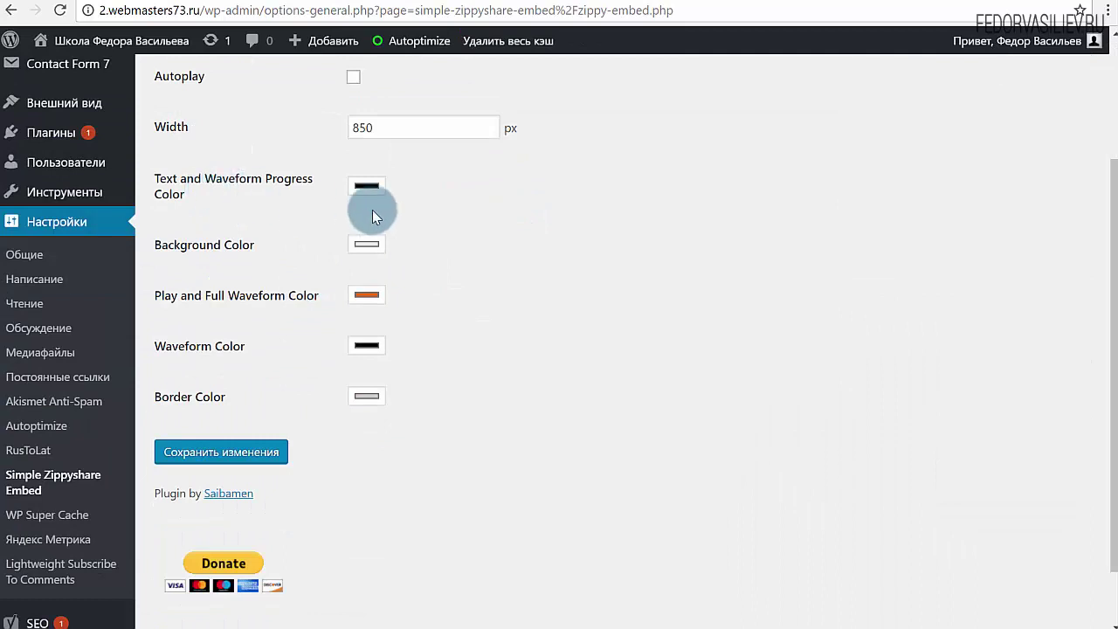
click(370, 188)
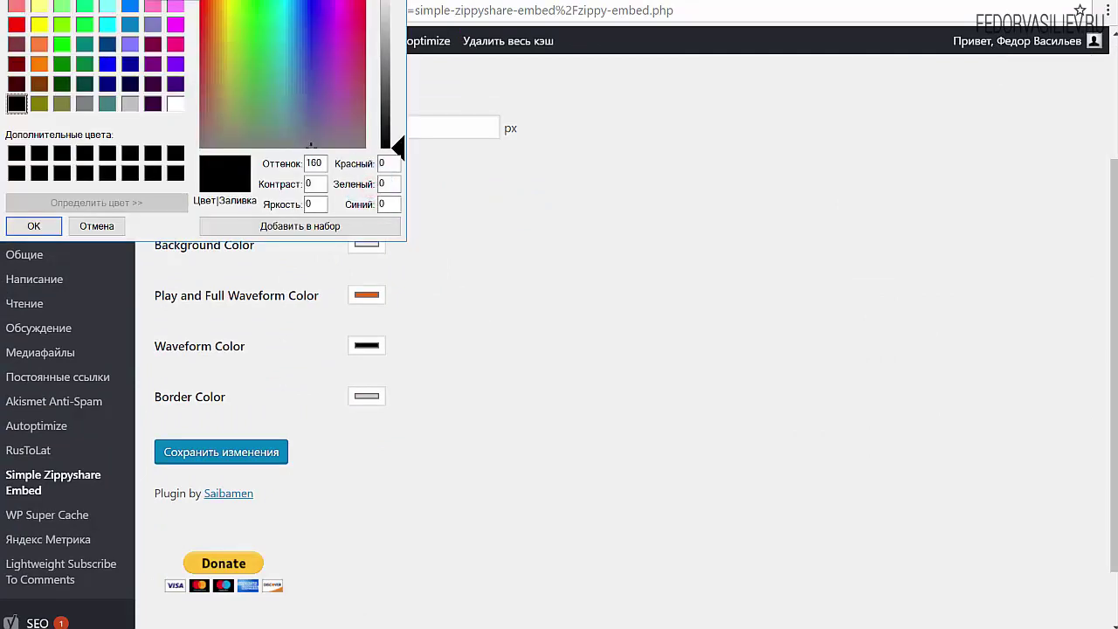
drag(154, 0, 725, 71)
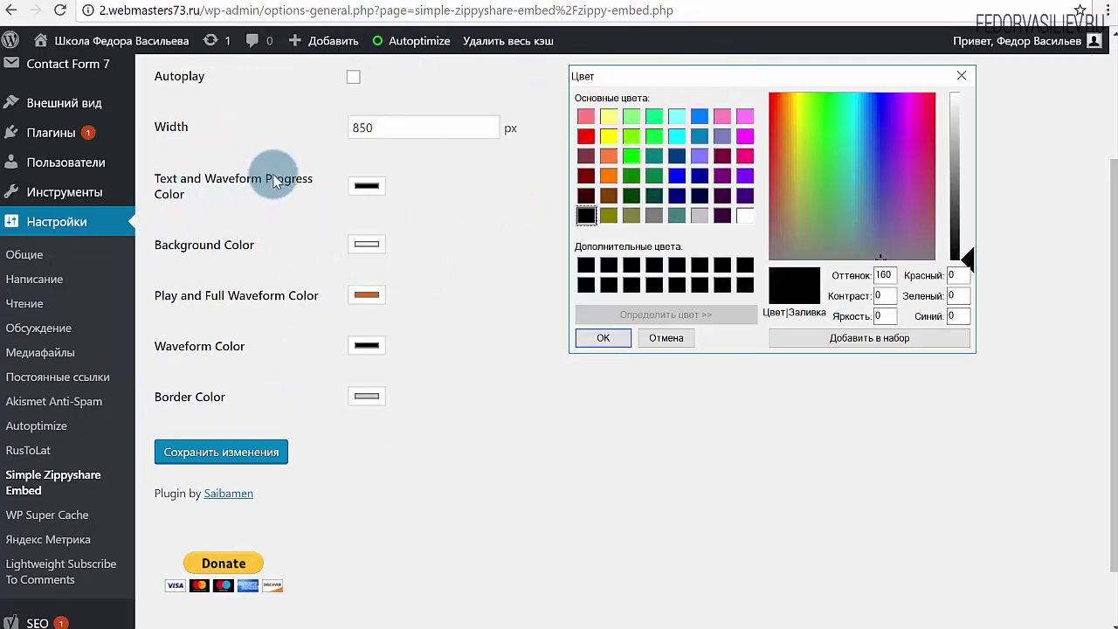
click(610, 137)
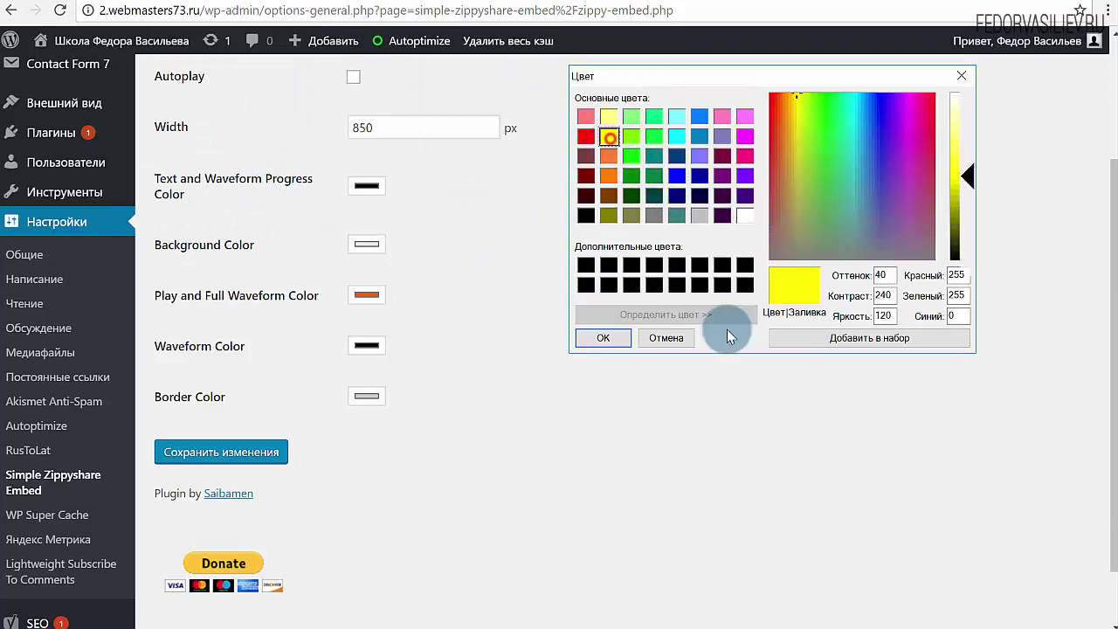
click(595, 337)
click(293, 450)
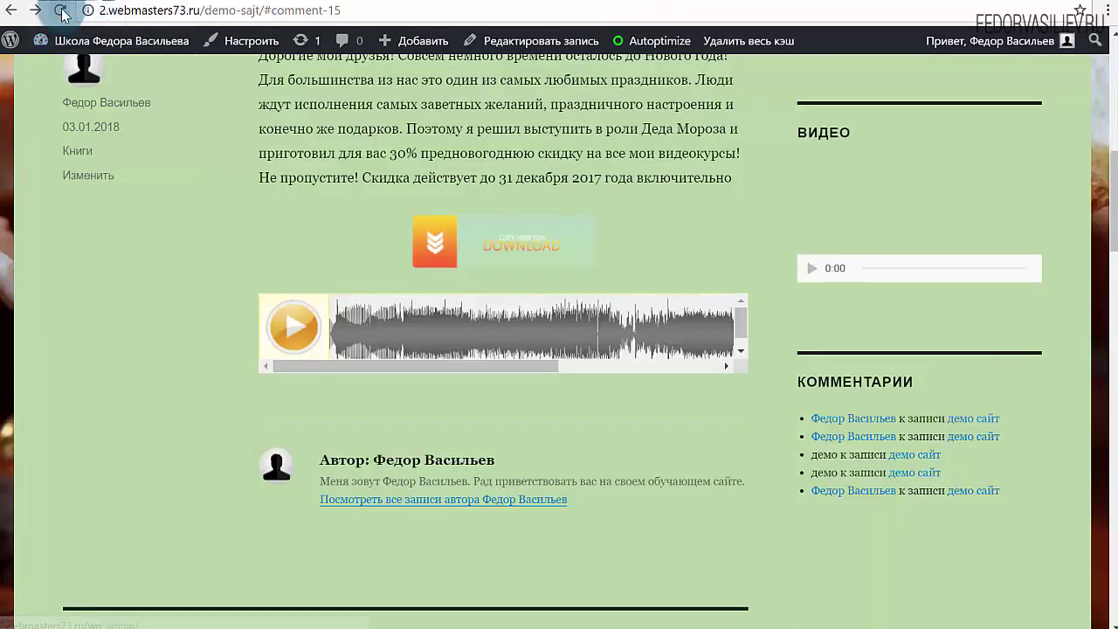
Preview the track and set the player's Background Color to green
click(295, 332)
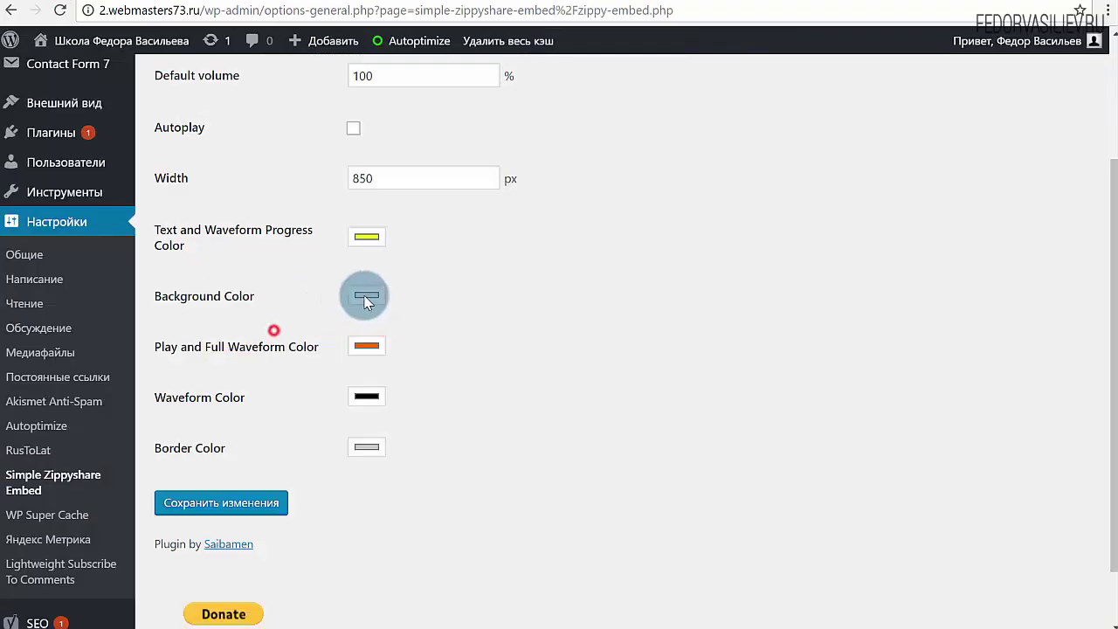
click(366, 298)
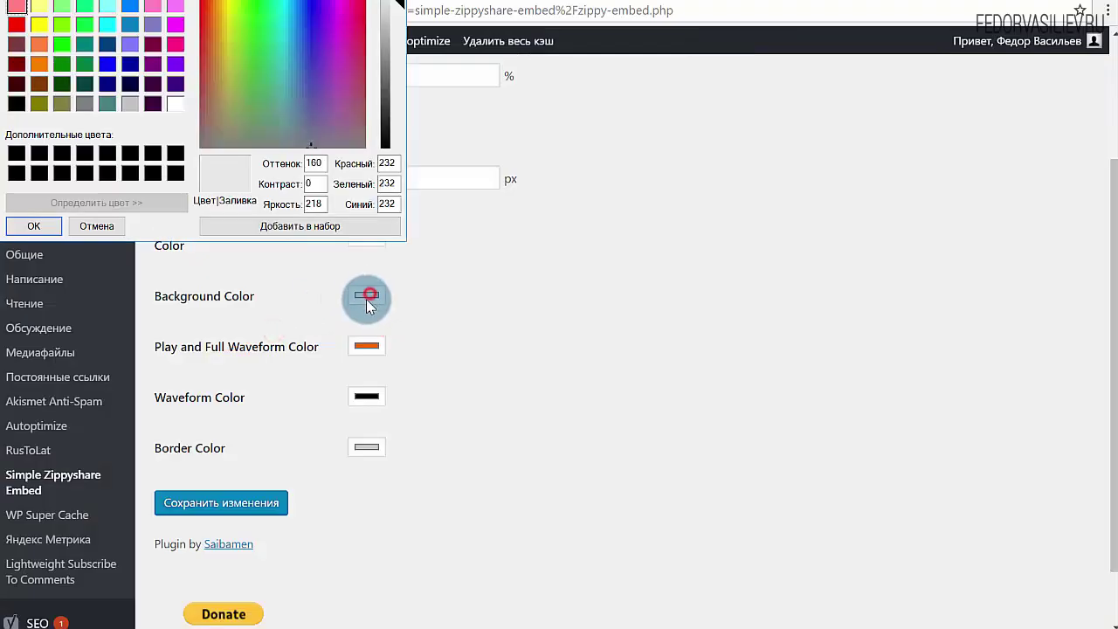
click(61, 48)
click(33, 225)
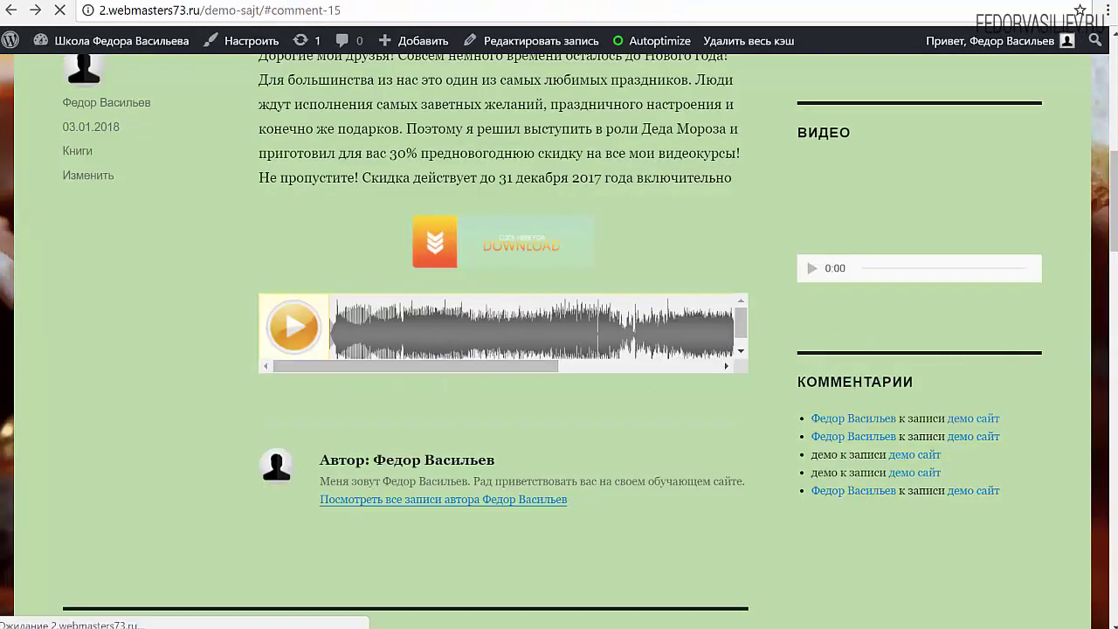
scroll(12, 449, up, 7)
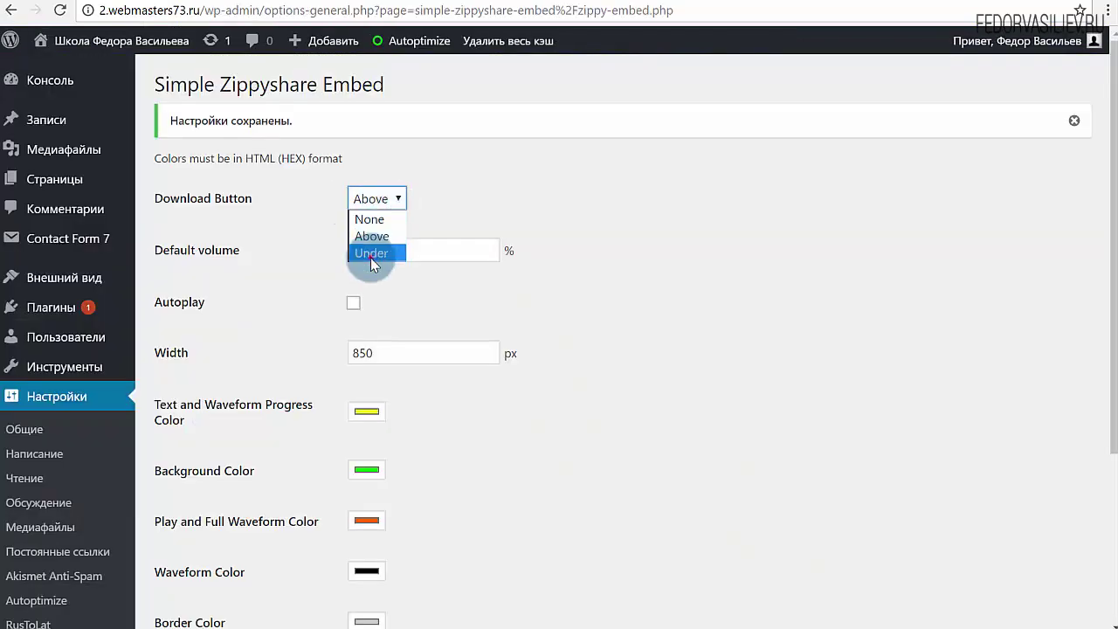
Set Download Button to Under, save, and reload the demo post to check it
click(371, 253)
scroll(862, 332, down, 3)
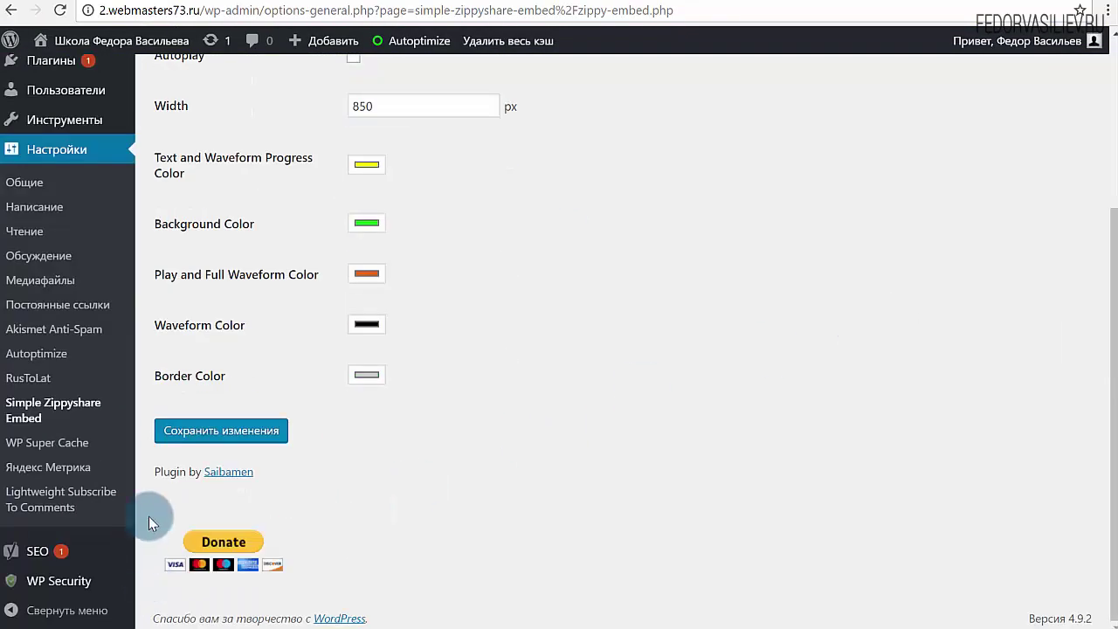
click(200, 430)
click(660, 1)
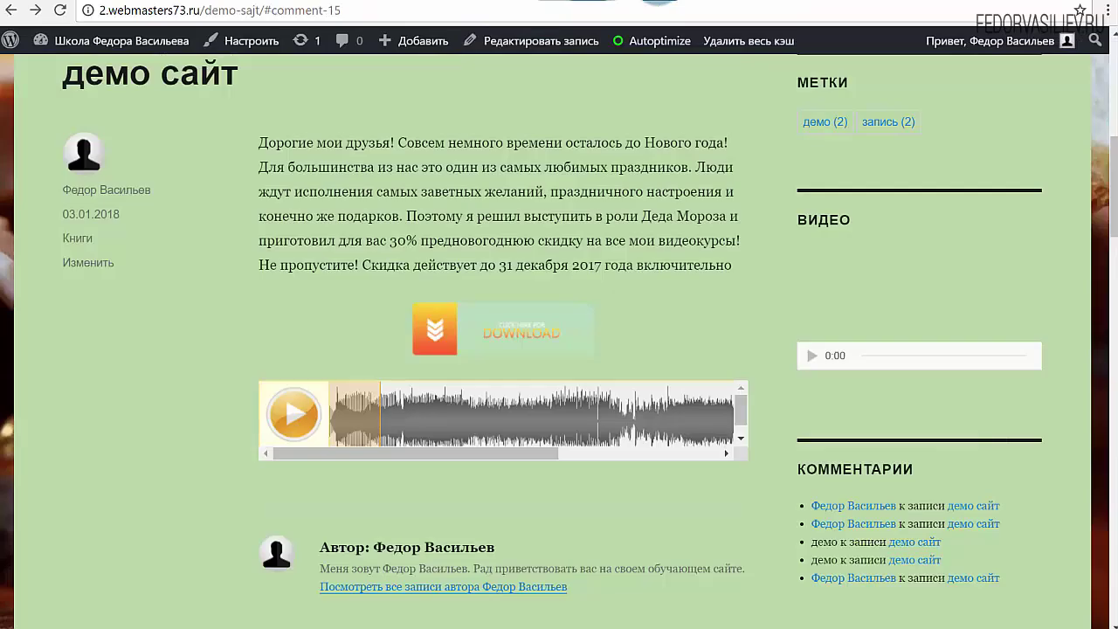
click(60, 12)
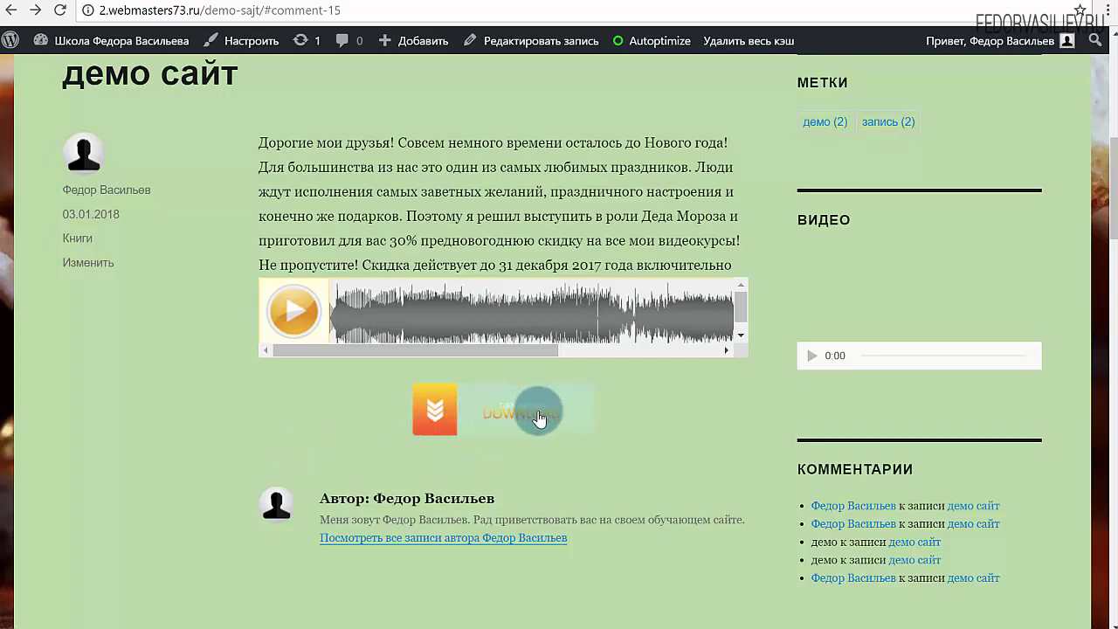
Change Download Button to None, save, and reload the demo post
click(538, 3)
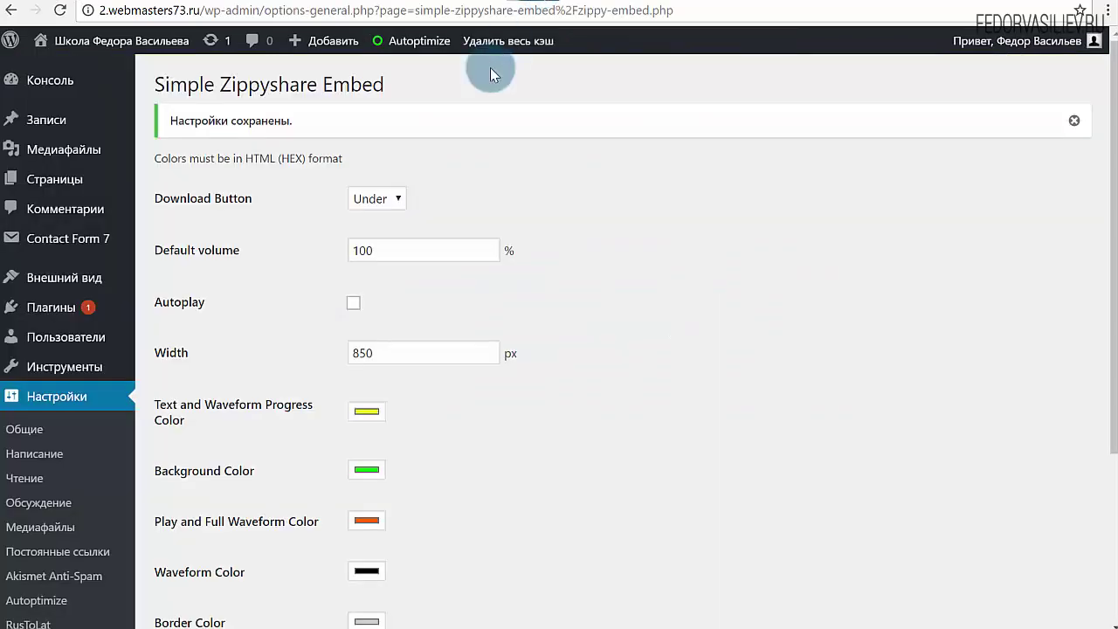
click(404, 208)
click(387, 216)
scroll(428, 352, down, 3)
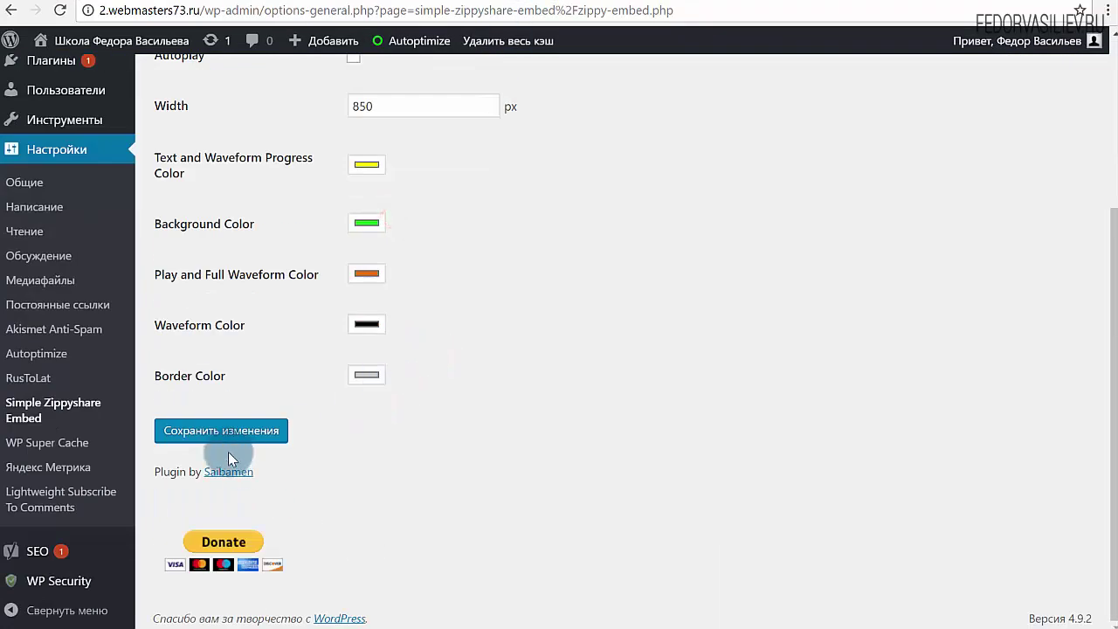
click(302, 2)
key(F5)
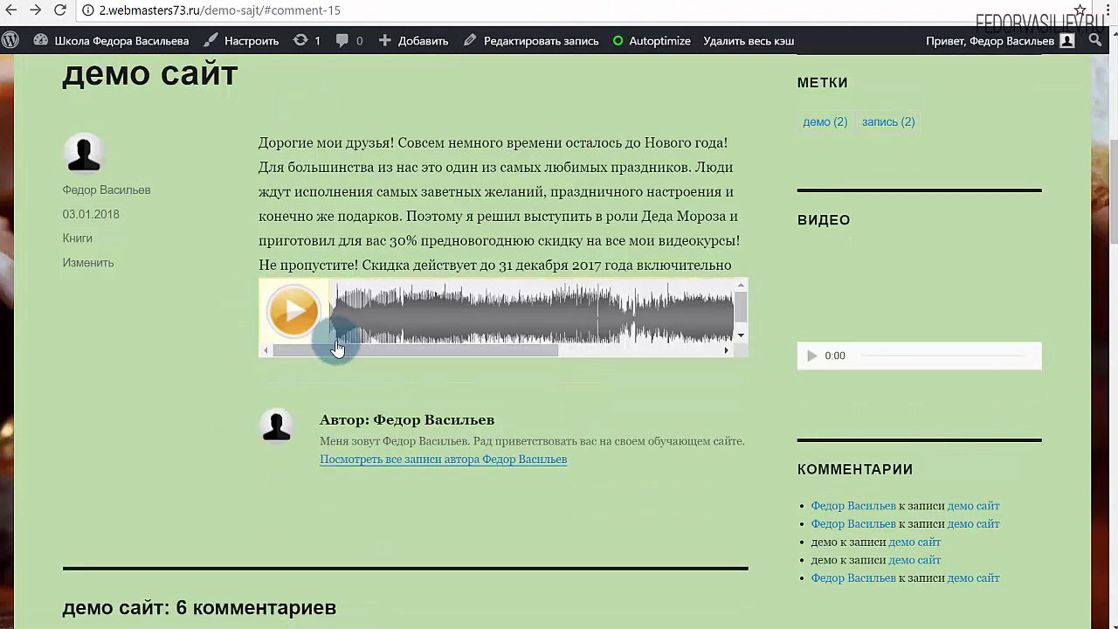
Test the player by downloading the MP3, then close the extra tabs
drag(392, 346, 553, 358)
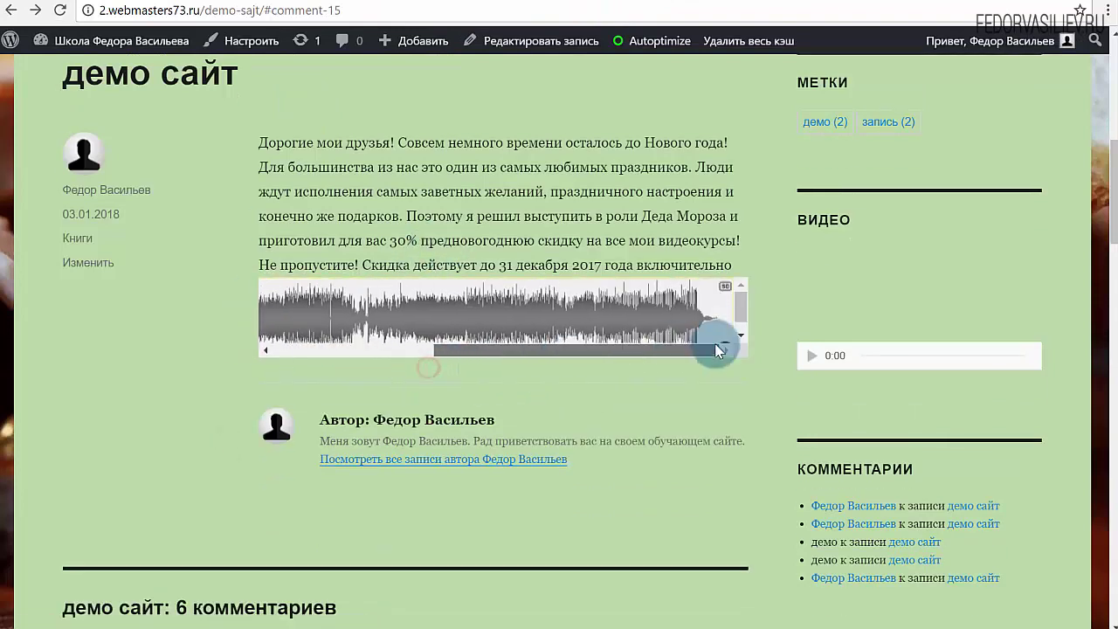
drag(716, 349, 736, 324)
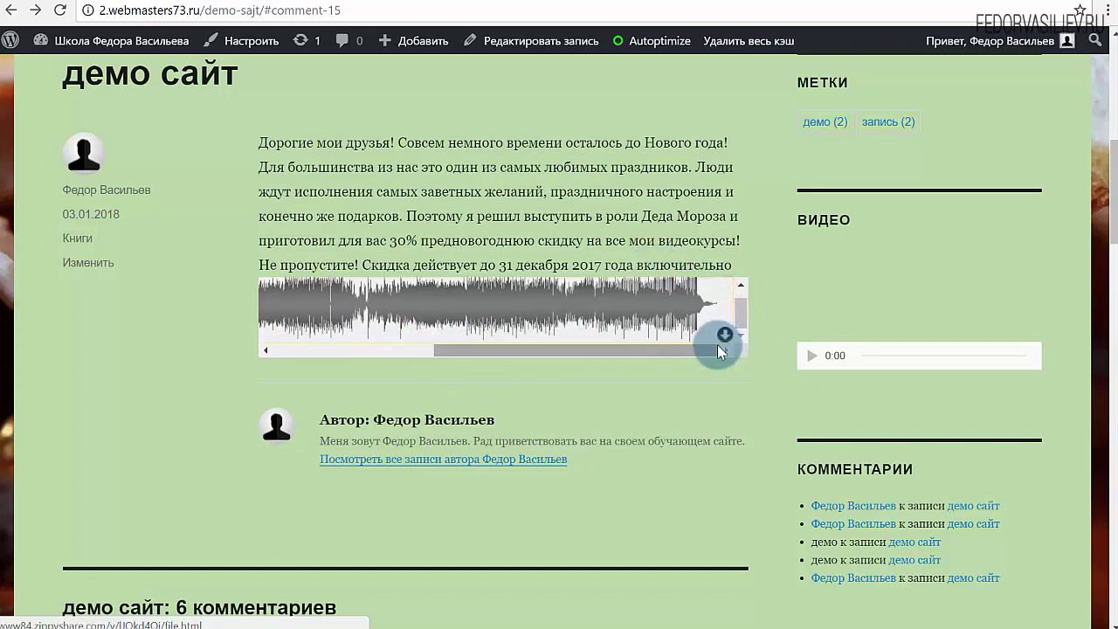
click(725, 339)
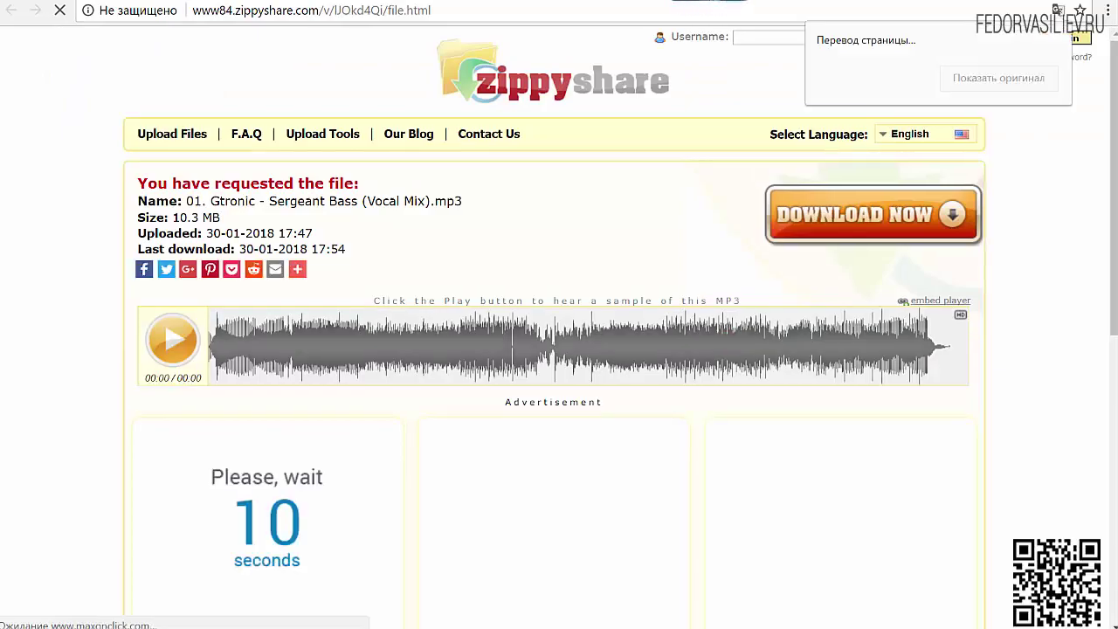
key(ctrl+w)
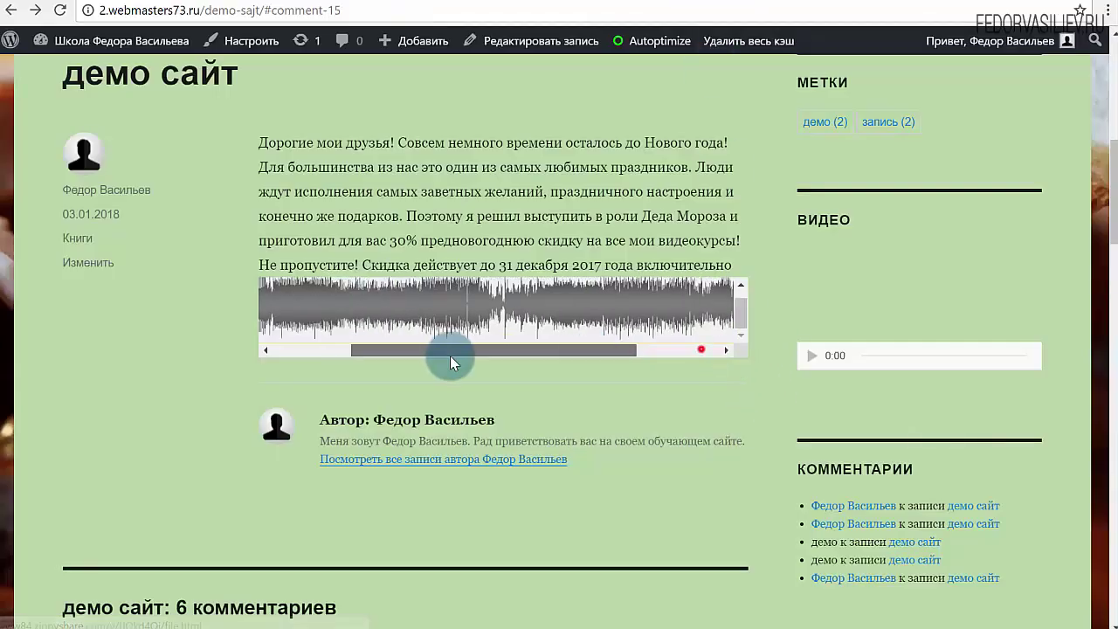
scroll(323, 323, up, 1)
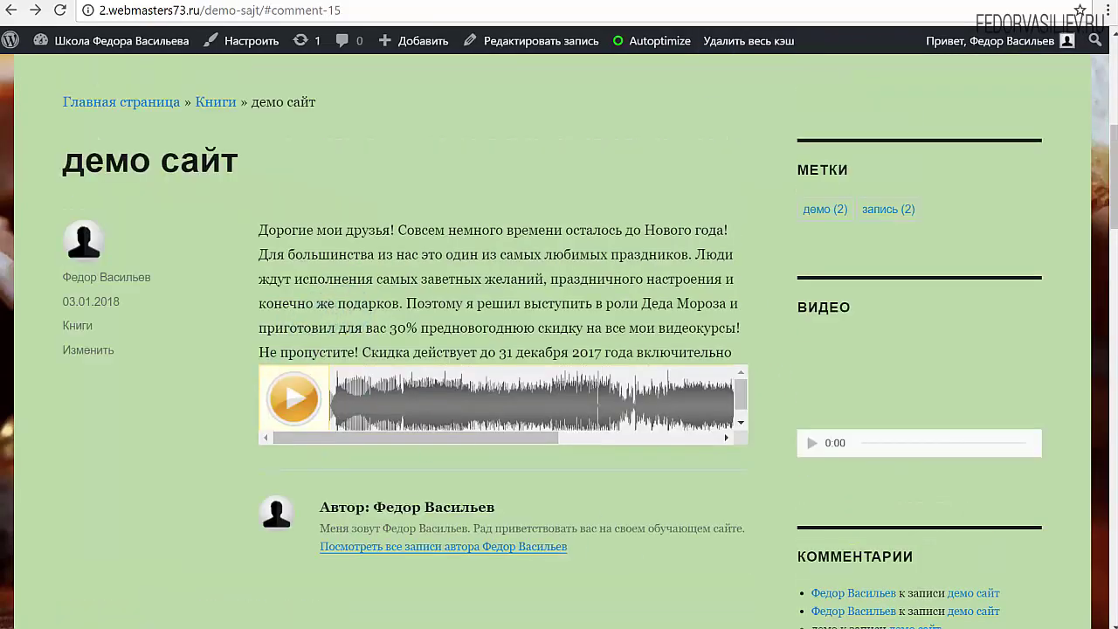
key(ctrl+w)
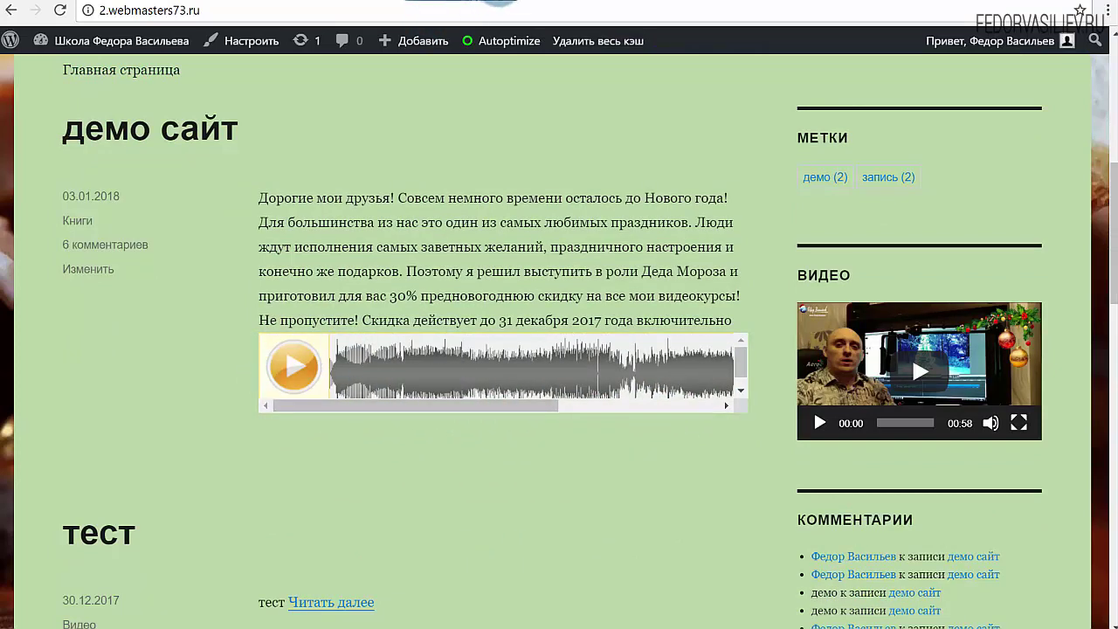
Scroll through the Simple Zippyshare Embed settings to review the player colours
click(498, 3)
scroll(445, 301, down, 2)
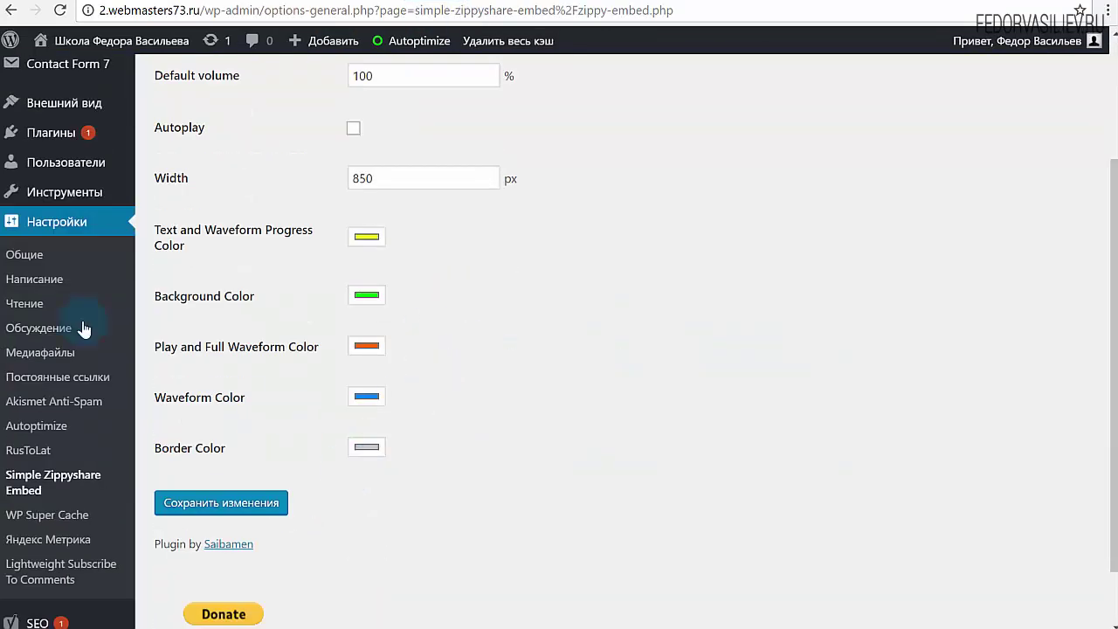
scroll(363, 291, down, 1)
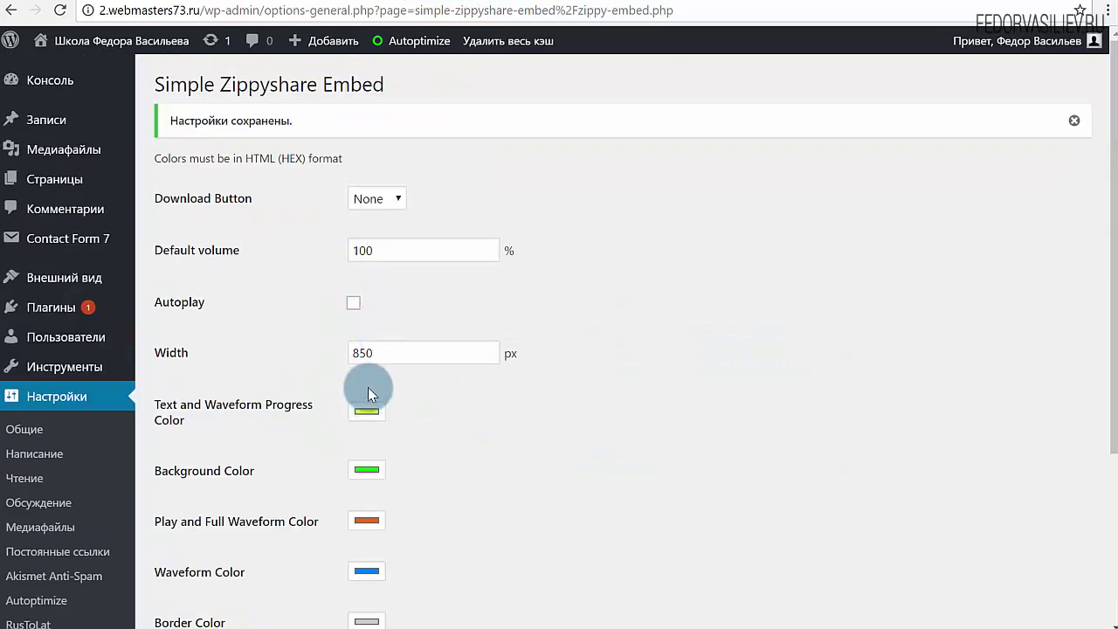
scroll(368, 387, down, 2)
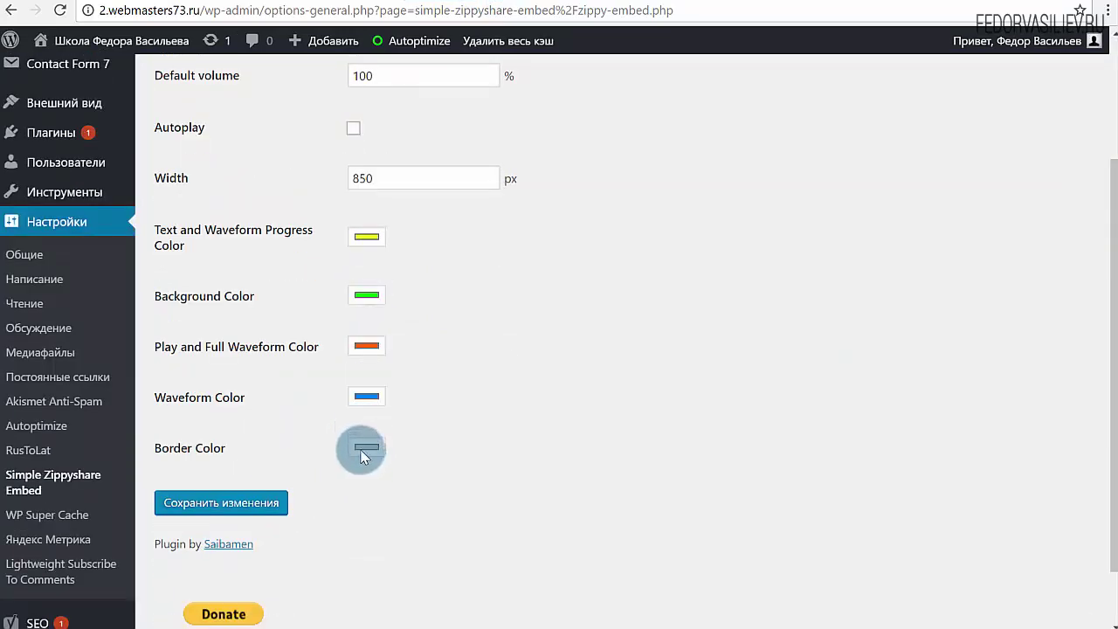
scroll(666, 360, up, 2)
scroll(618, 340, down, 3)
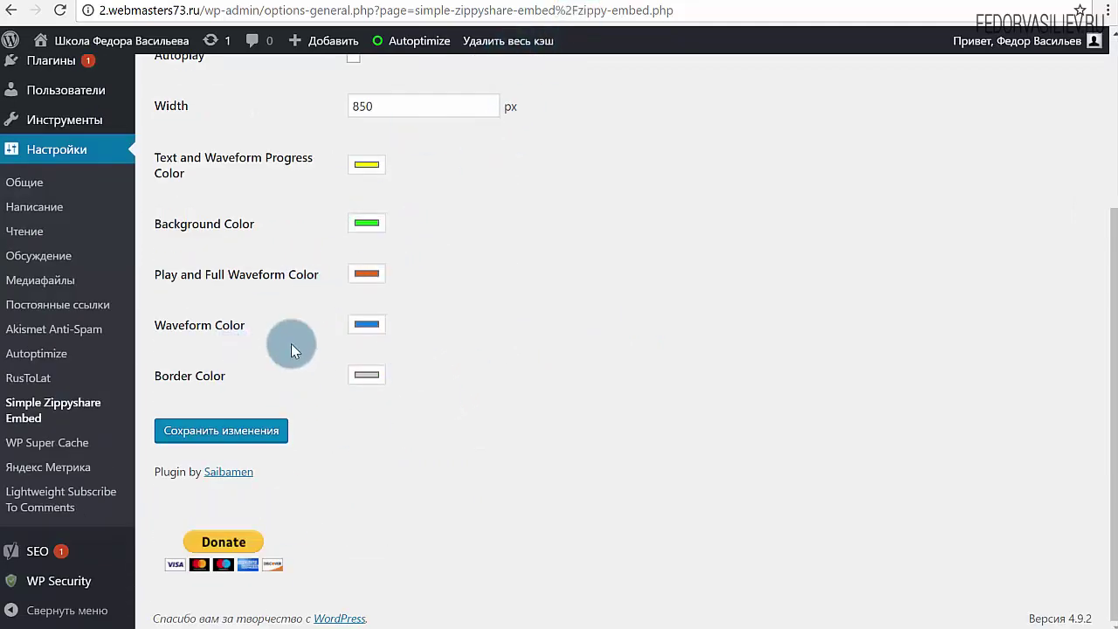
Check the Zippyshare player on the site's front page
click(638, 3)
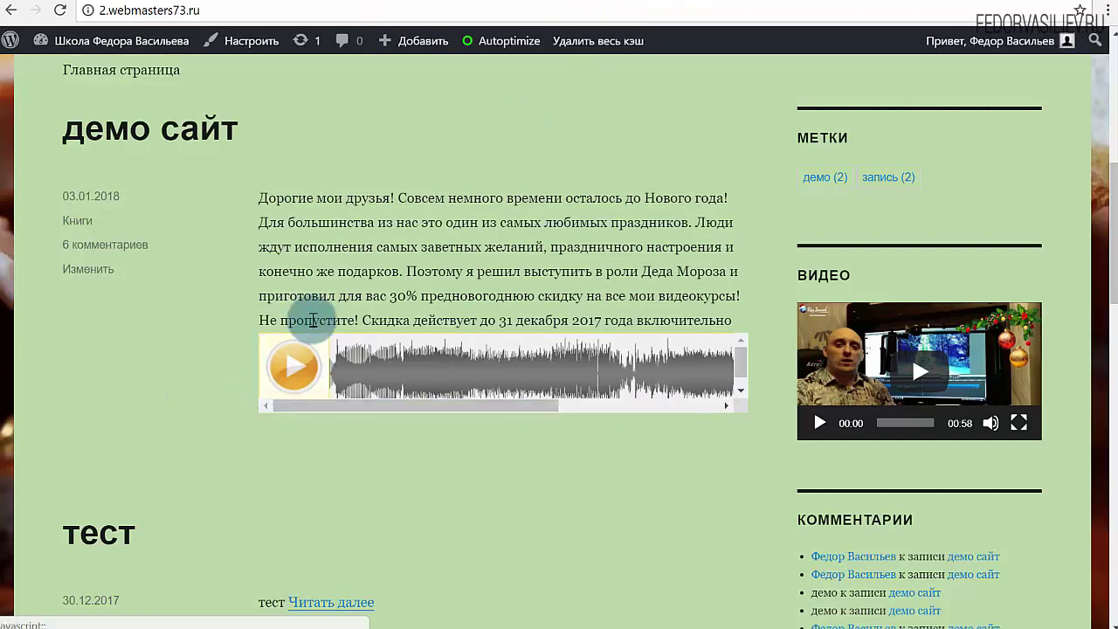
scroll(99, 317, up, 4)
scroll(749, 117, down, 5)
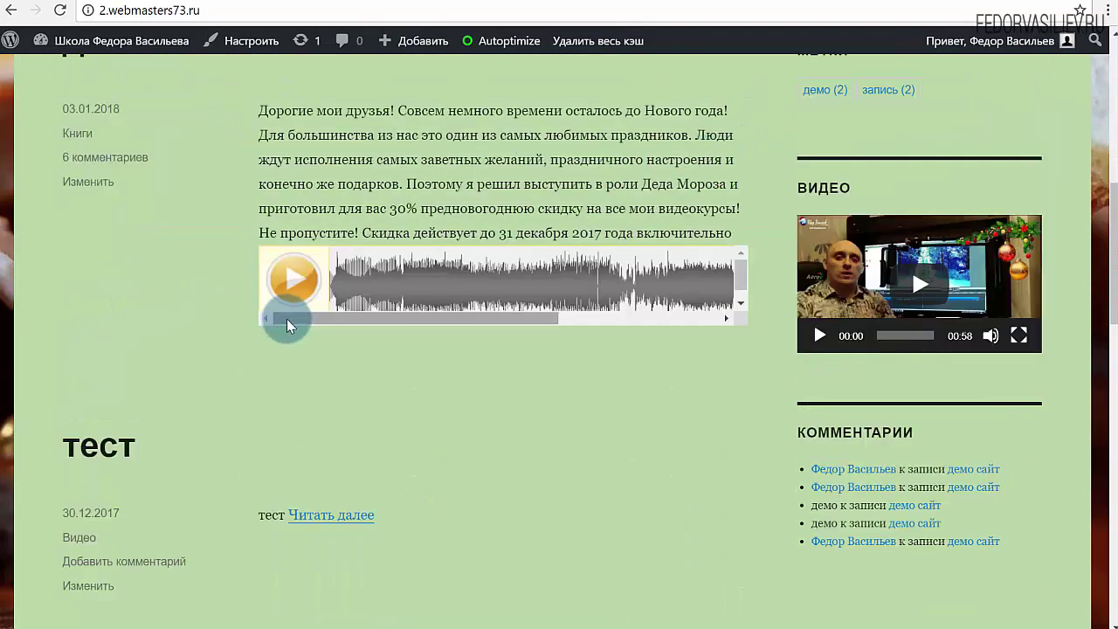
mouse_move(287, 318)
mouse_down()
mouse_move(614, 311)
mouse_move(294, 311)
mouse_up()
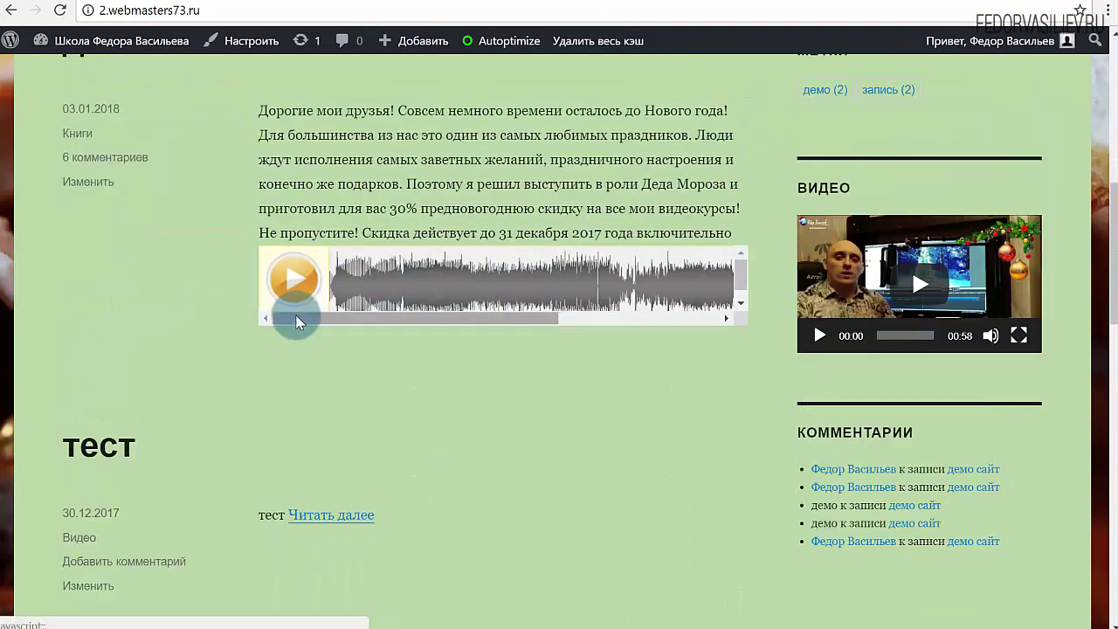
scroll(476, 154, up, 2)
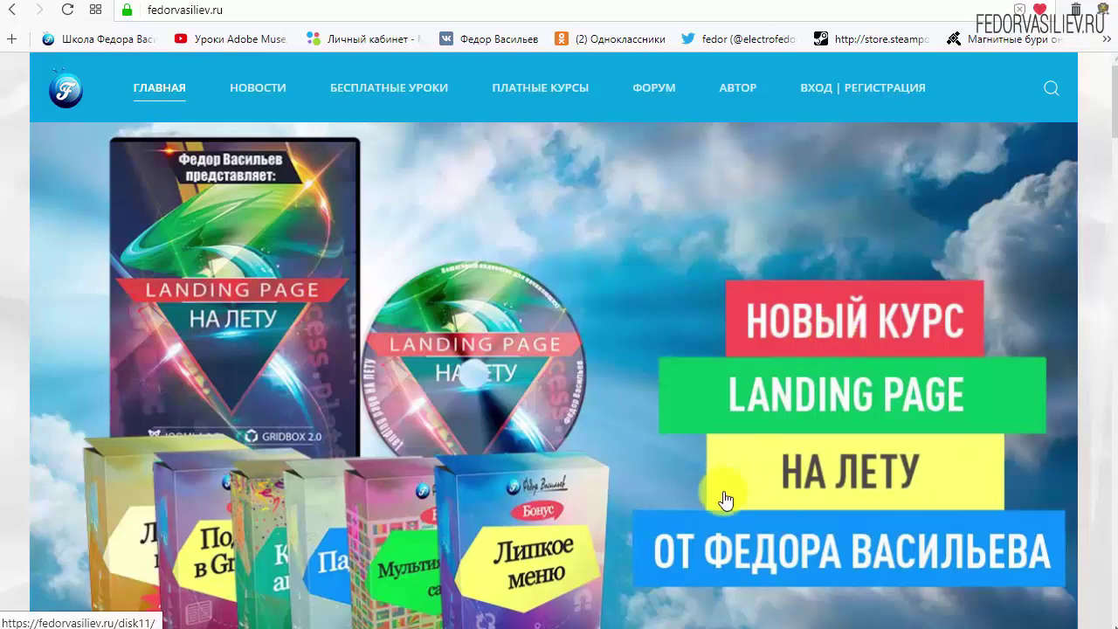
Select the site address, then go to the ВХОД | РЕГИСТРАЦИЯ page
mouse_move(219, 66)
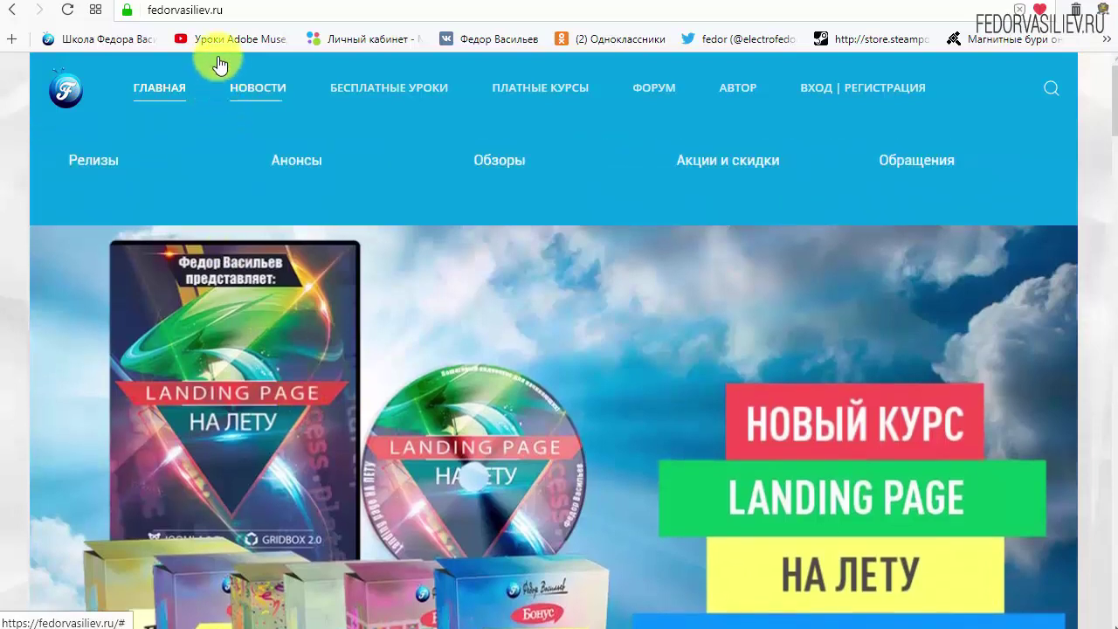
click(238, 9)
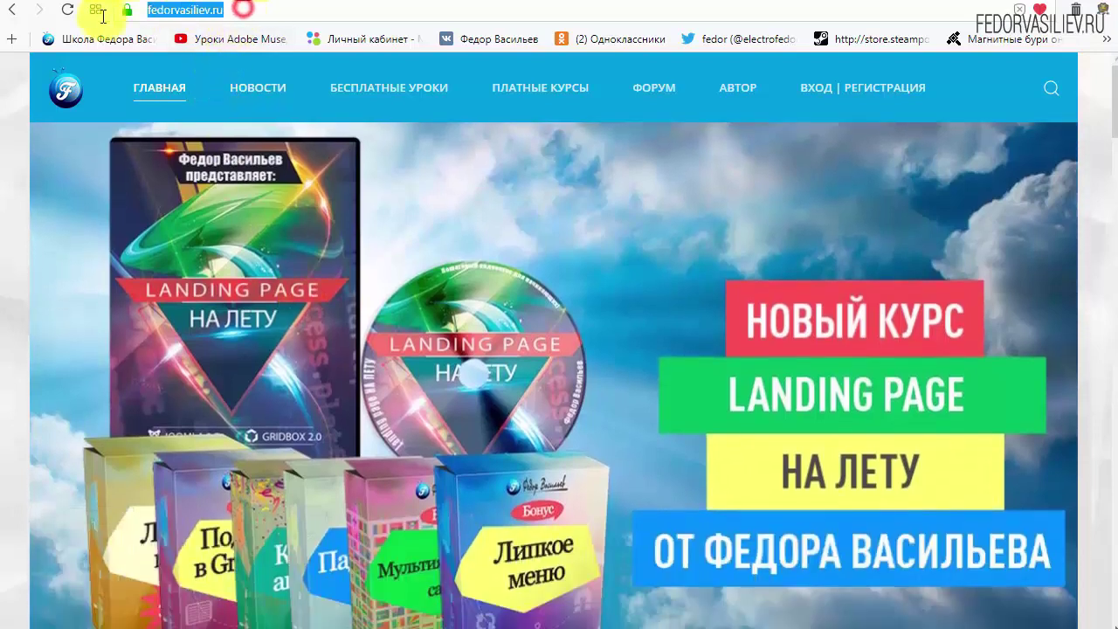
click(275, 9)
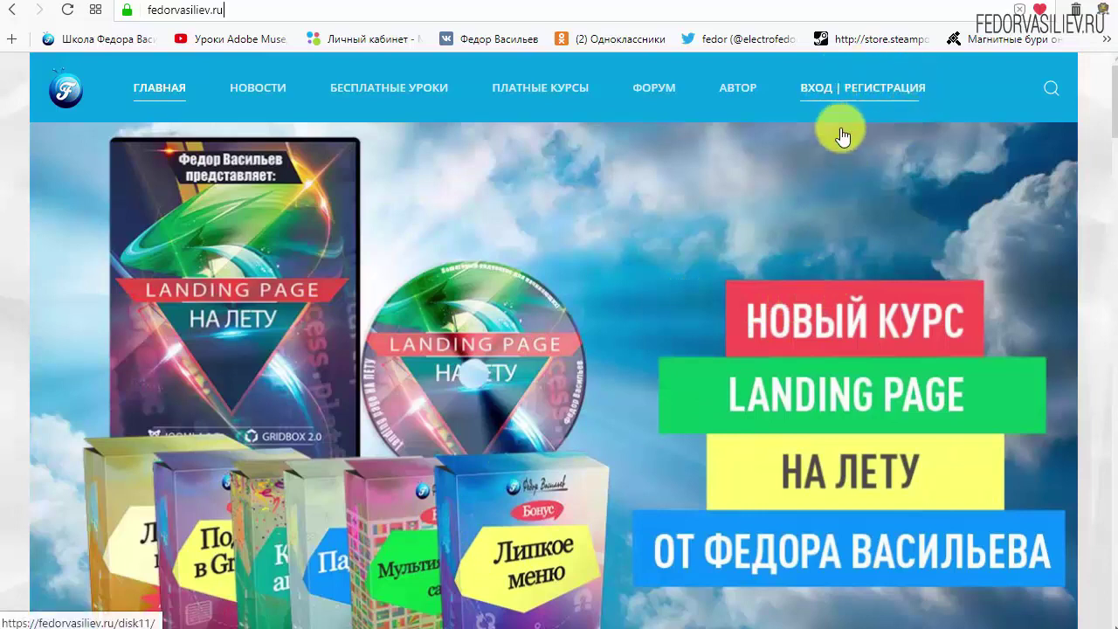
click(822, 88)
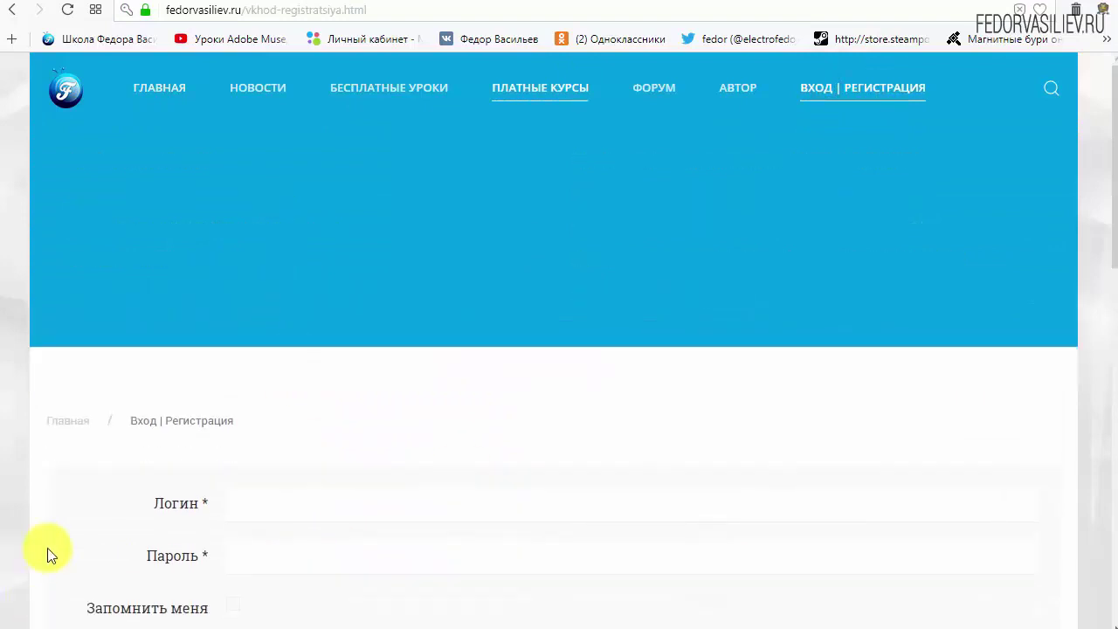
Open the 'ЕЩЁ НЕТ УЧЁТНОЙ ЗАПИСИ?' form and fill in the Имя and Логин fields
scroll(836, 411, down, 1)
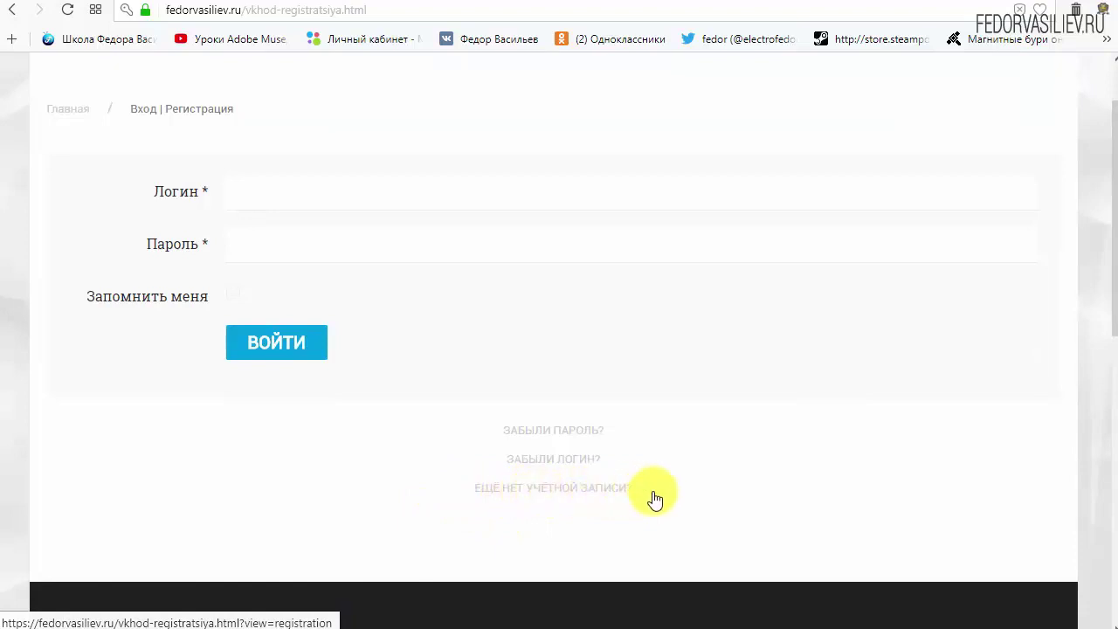
click(522, 487)
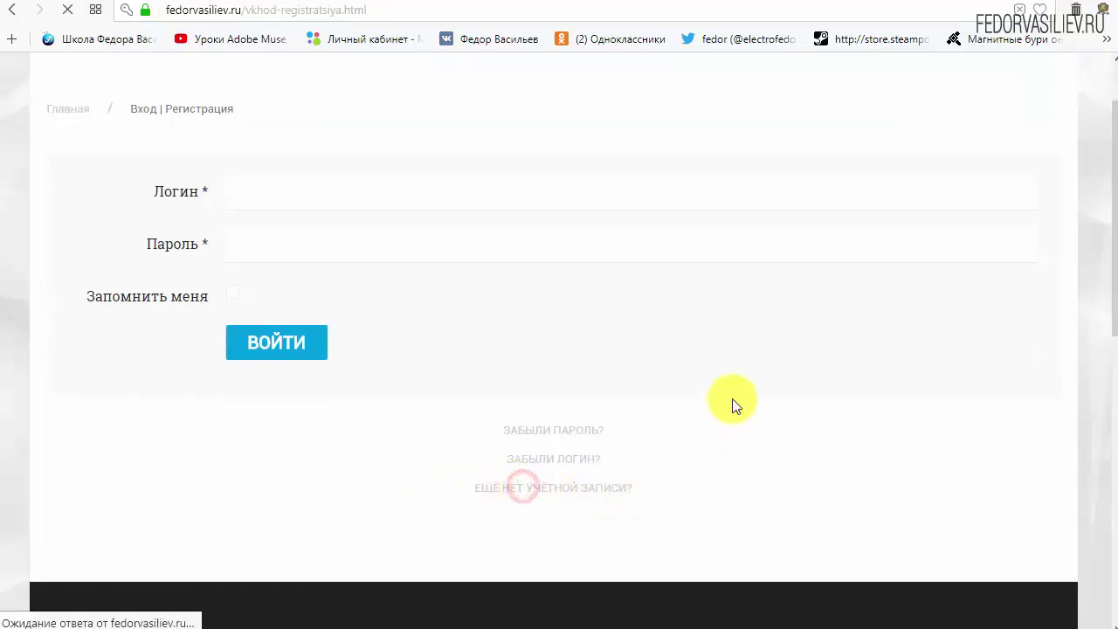
scroll(561, 236, down, 2)
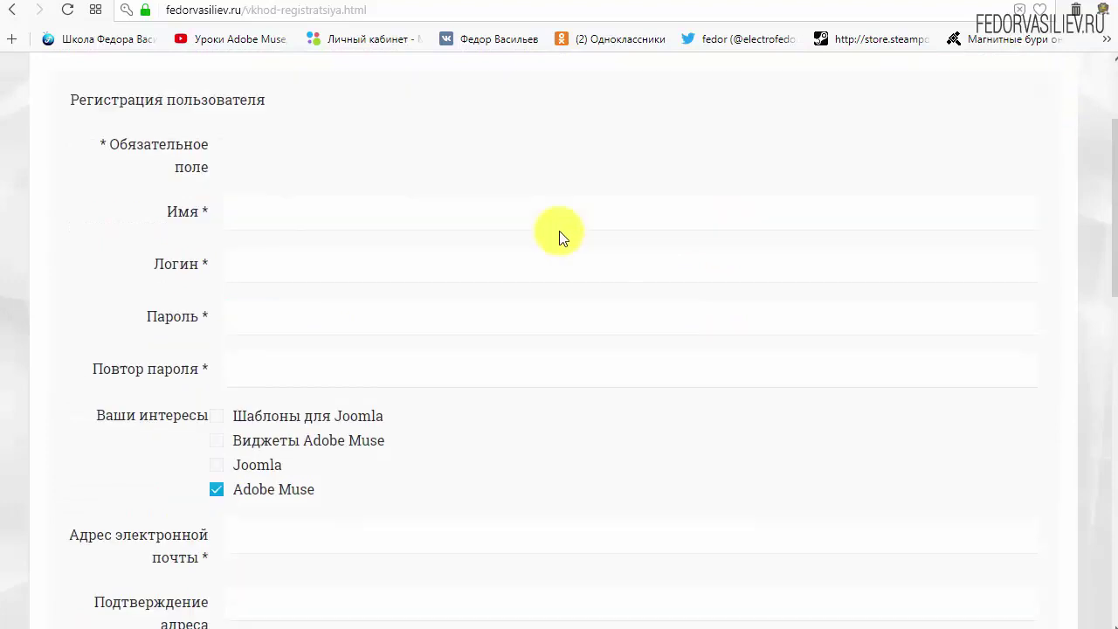
click(301, 216)
text(wp)
click(322, 269)
text(w)
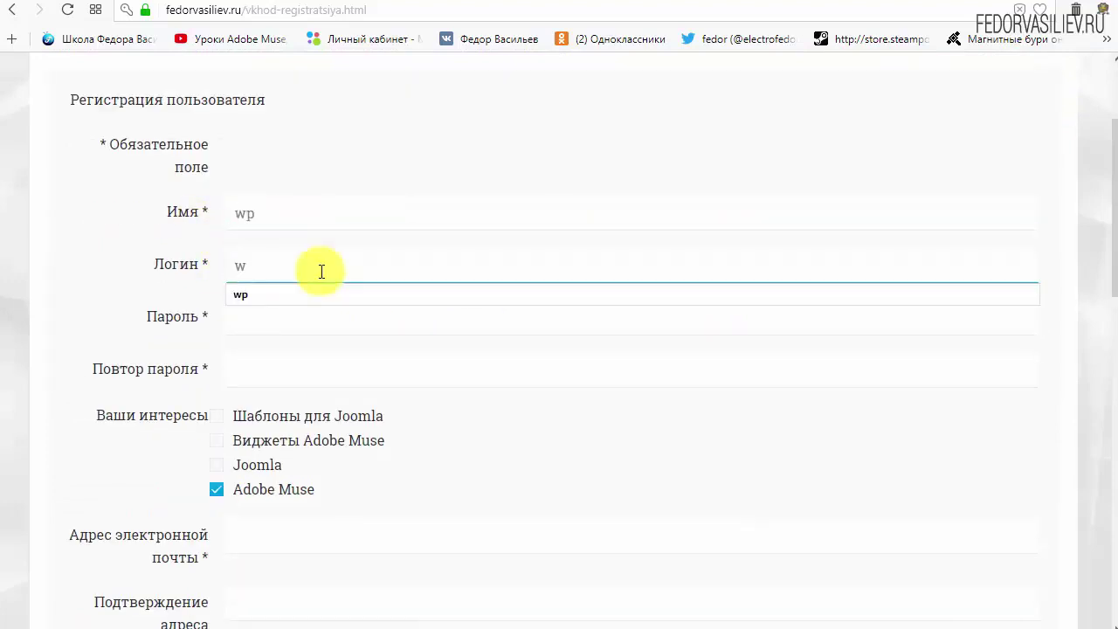
text(p)
click(417, 140)
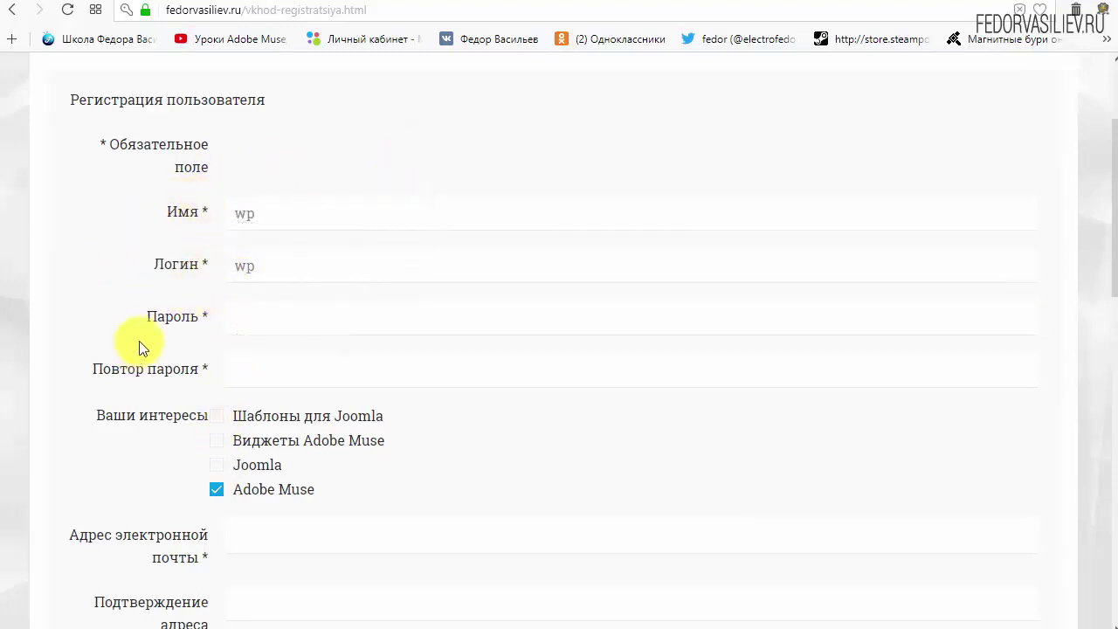
Enter the account password in Пароль and Повтор пароля
click(262, 332)
text(123456)
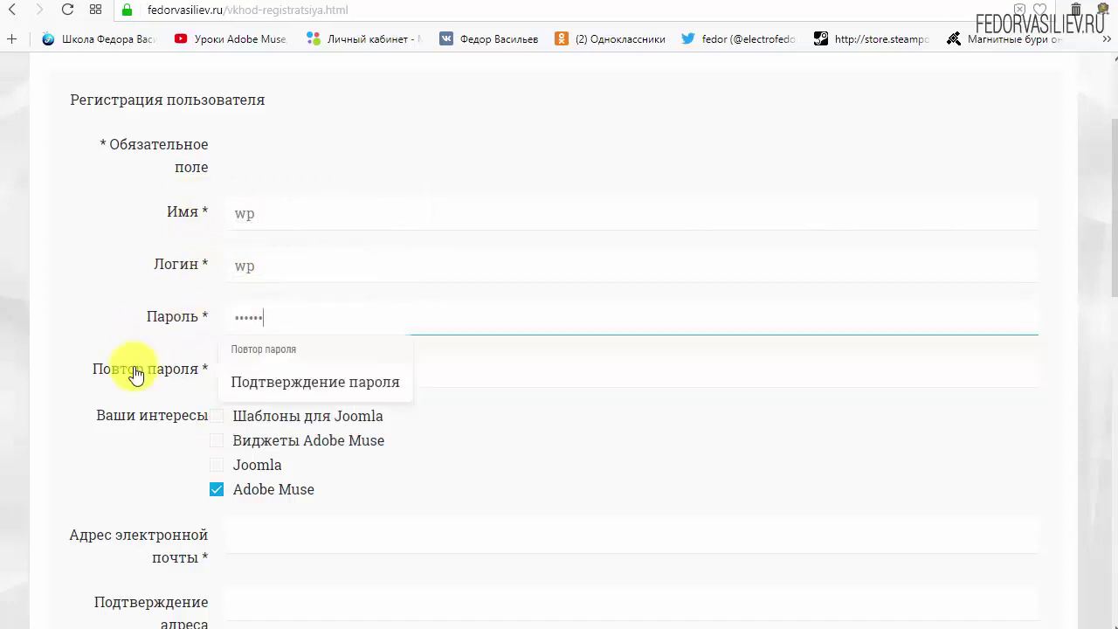
click(284, 374)
click(245, 419)
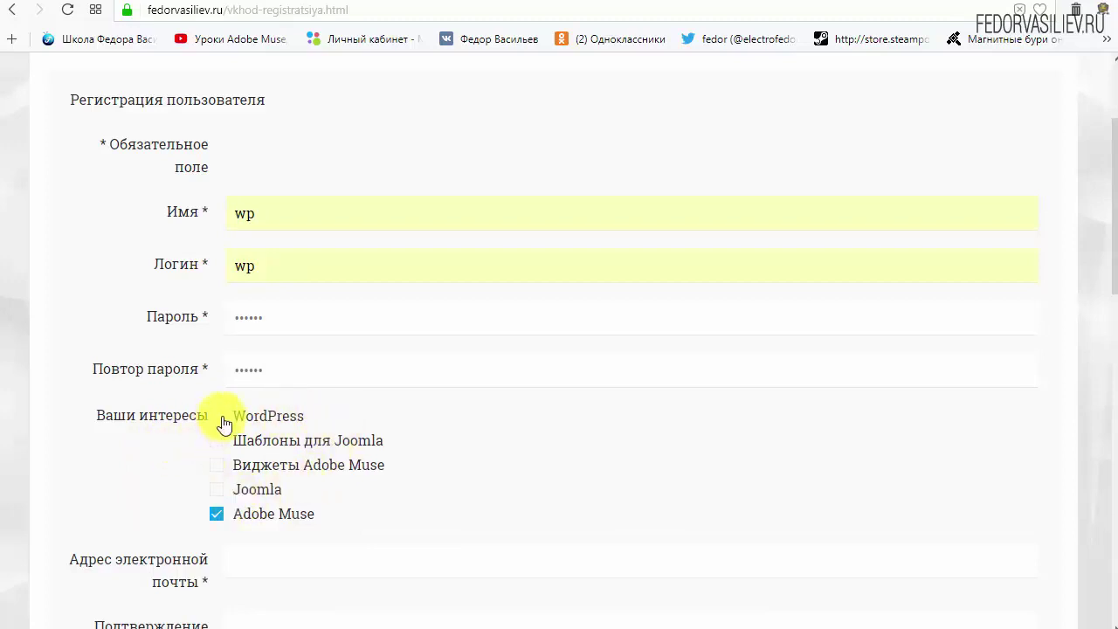
Tick WordPress as an interest and untick Adobe Muse
drag(314, 410, 259, 421)
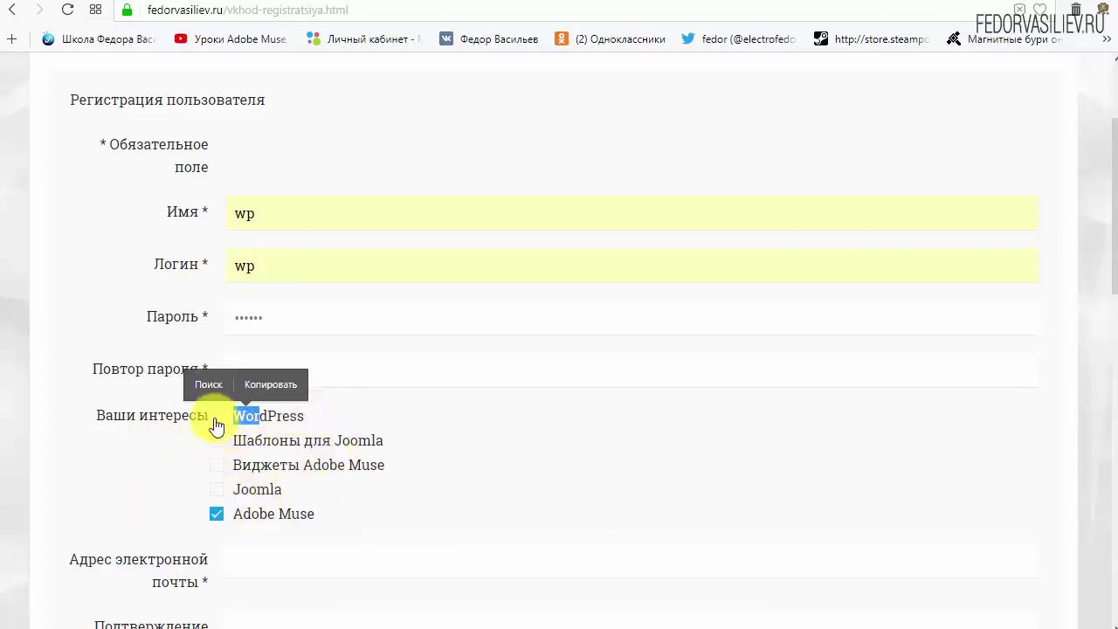
click(216, 415)
click(330, 416)
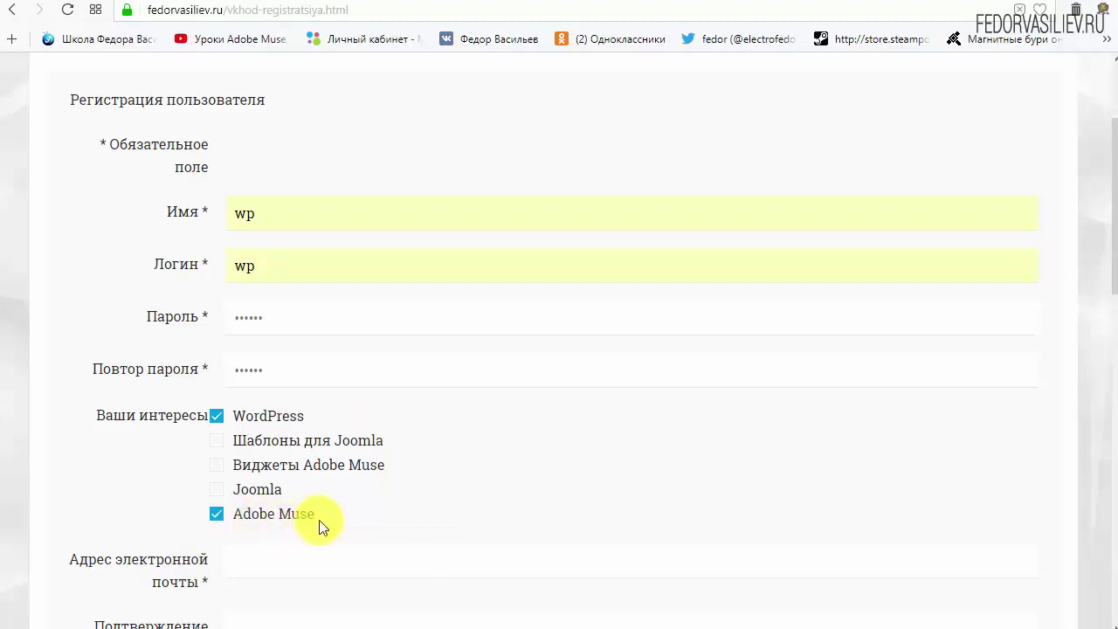
click(216, 517)
scroll(486, 481, down, 4)
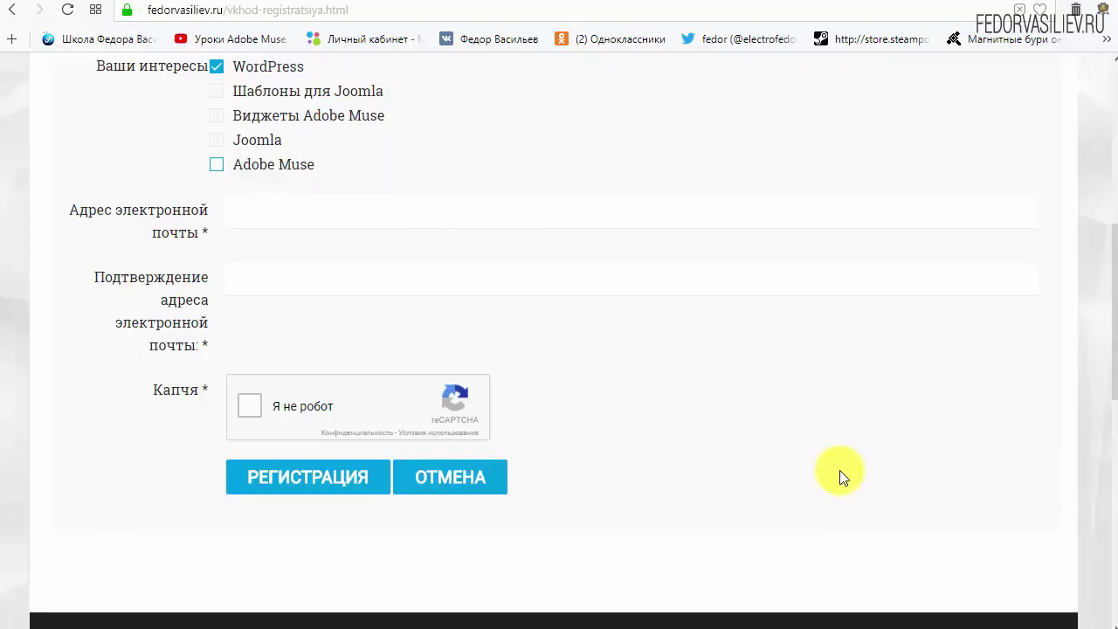
Paste the e-mail address into both e-mail fields, pass the reCAPTCHA, and submit РЕГИСТРАЦИЯ
right_click(288, 217)
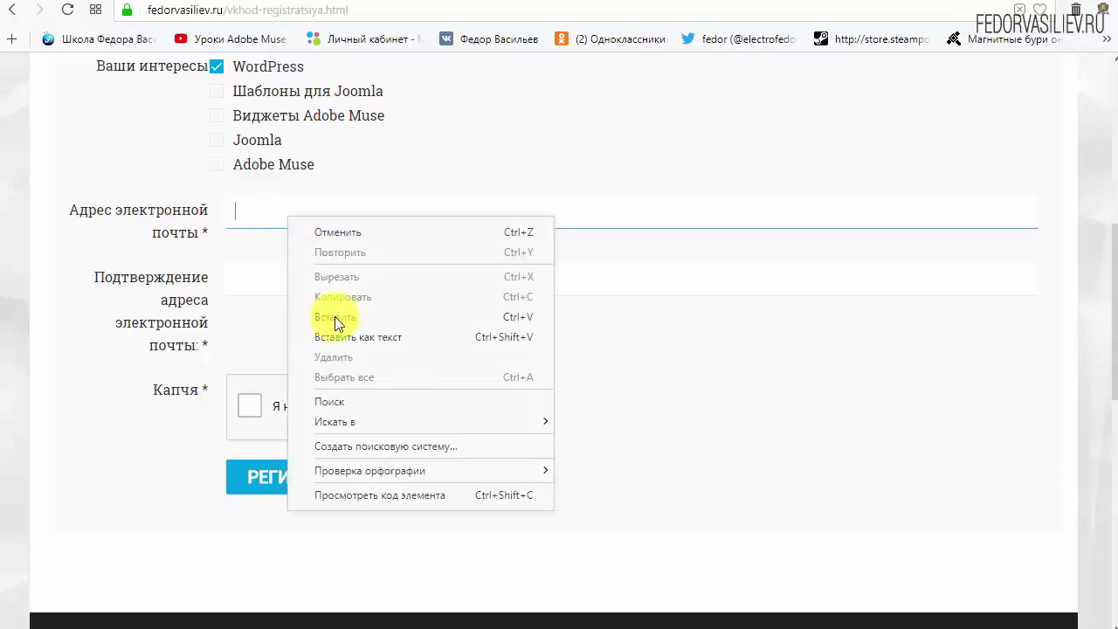
click(352, 313)
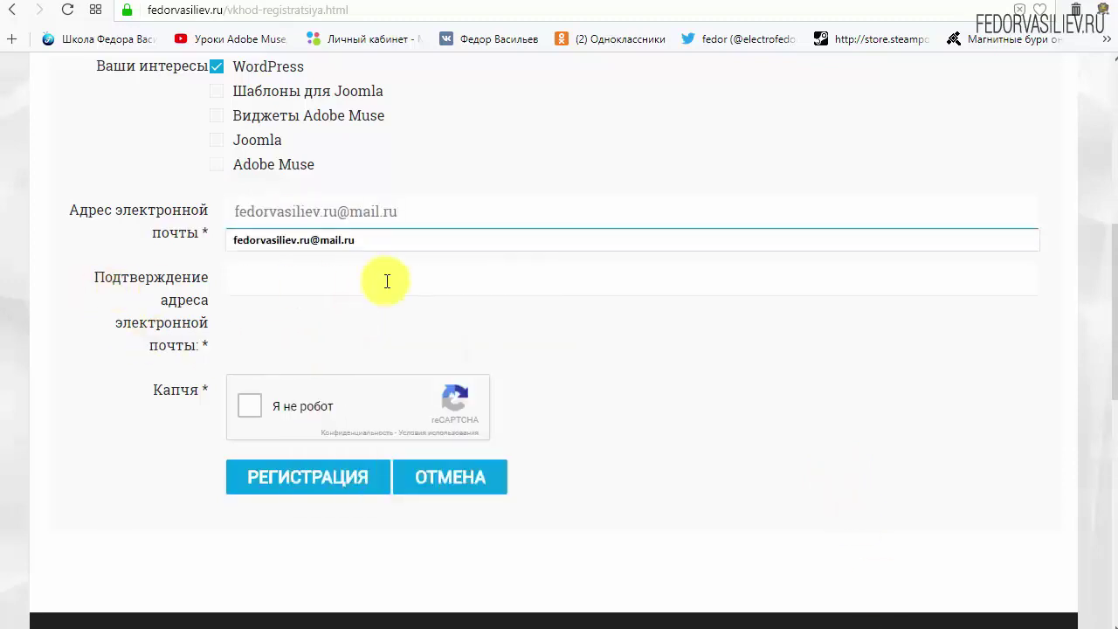
click(444, 276)
right_click(376, 276)
click(424, 367)
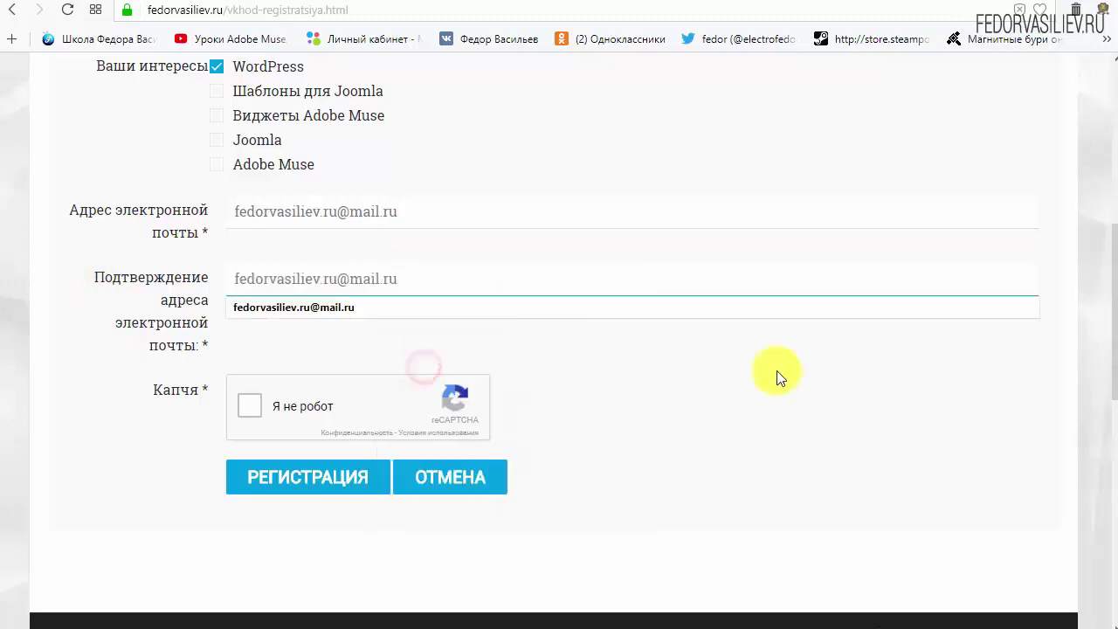
click(776, 374)
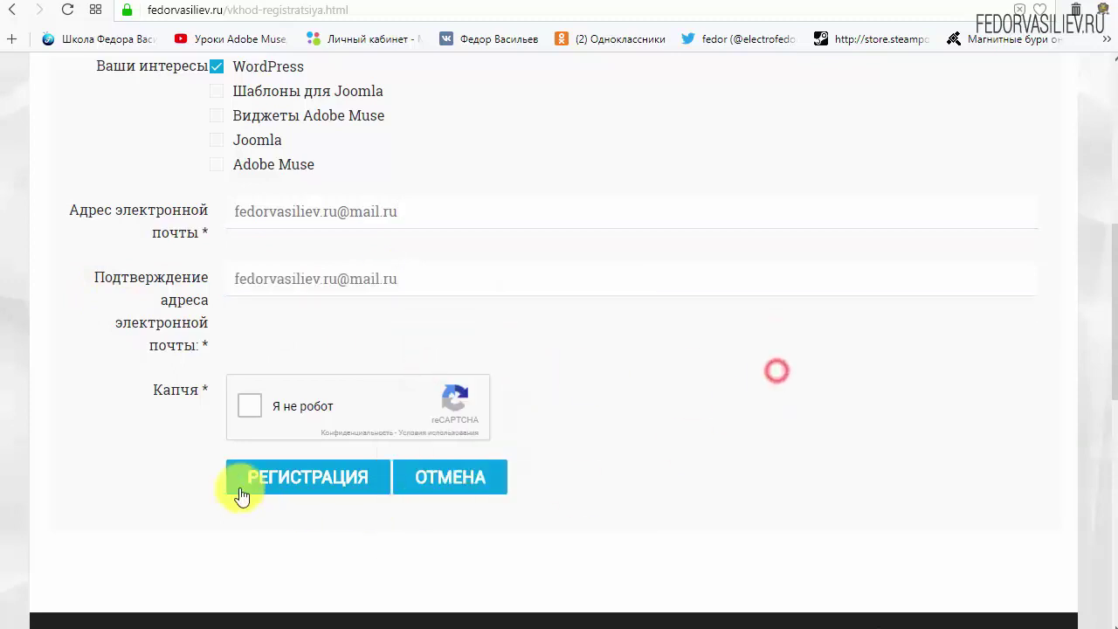
click(251, 413)
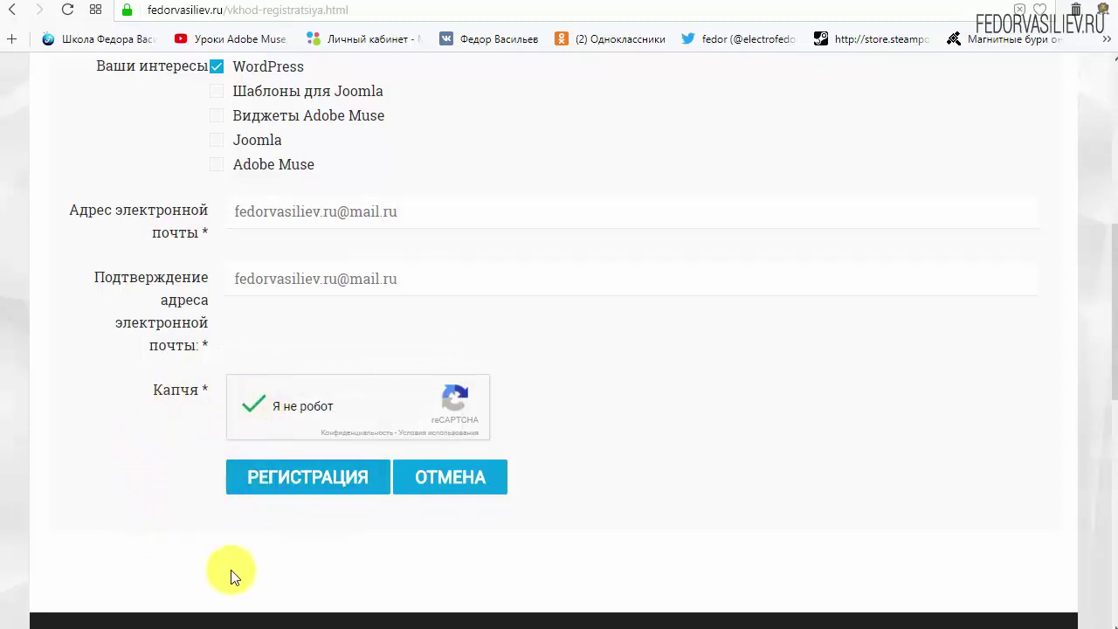
click(288, 474)
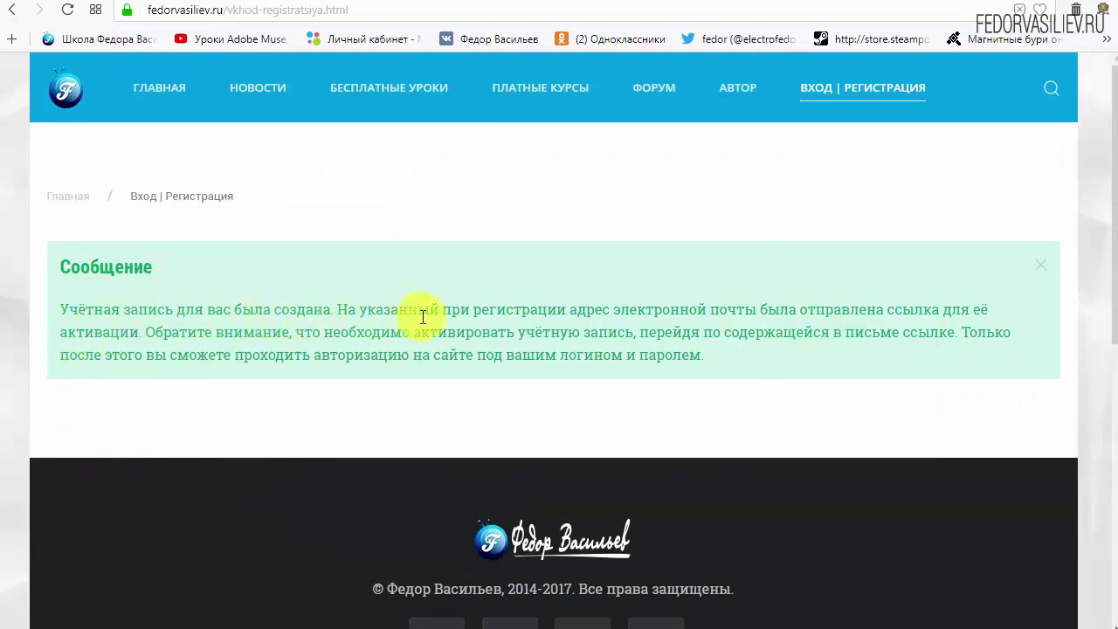
Highlight the e-mail mention in the confirmation message, then switch to the Mail.ru inbox
drag(625, 312, 744, 309)
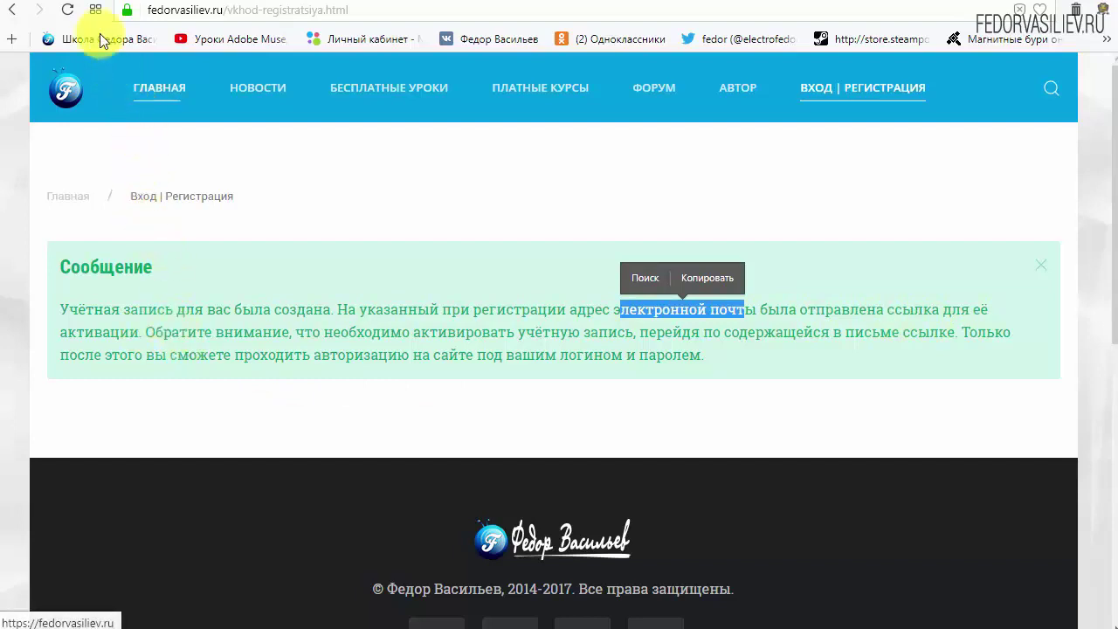
click(96, 4)
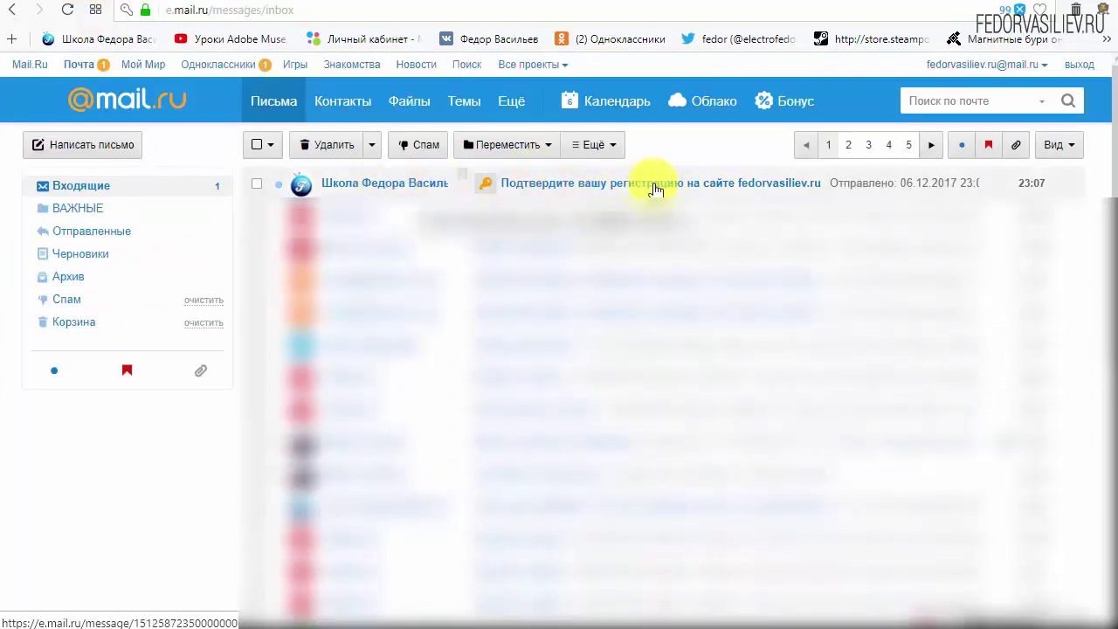
Open the 'Подтвердите вашу регистрацию' e-mail and scroll to the login credentials
click(366, 185)
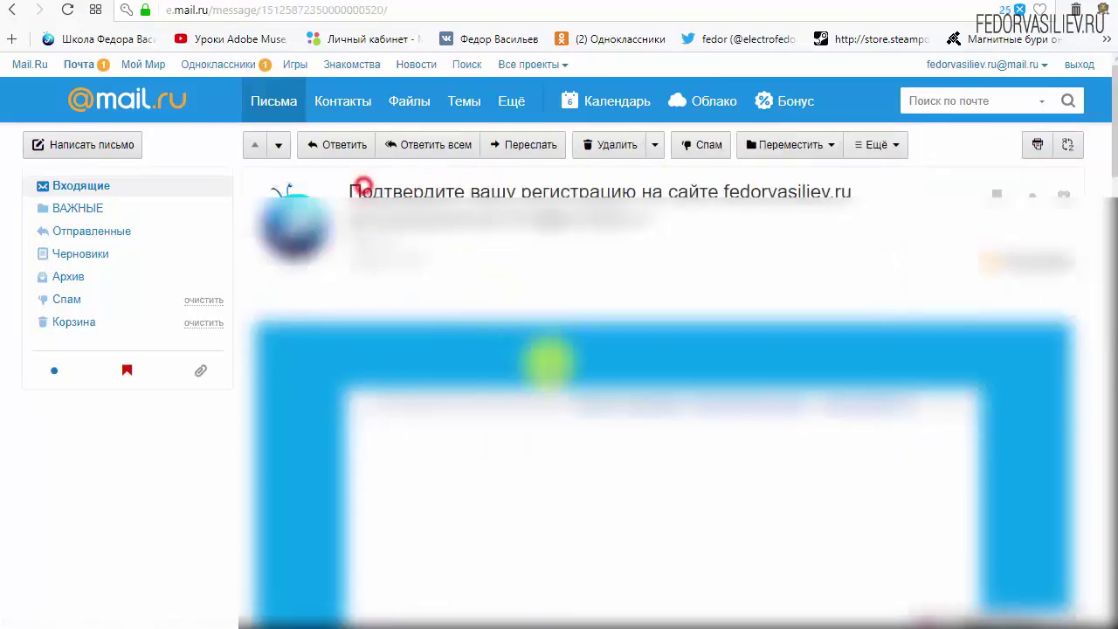
scroll(824, 498, down, 3)
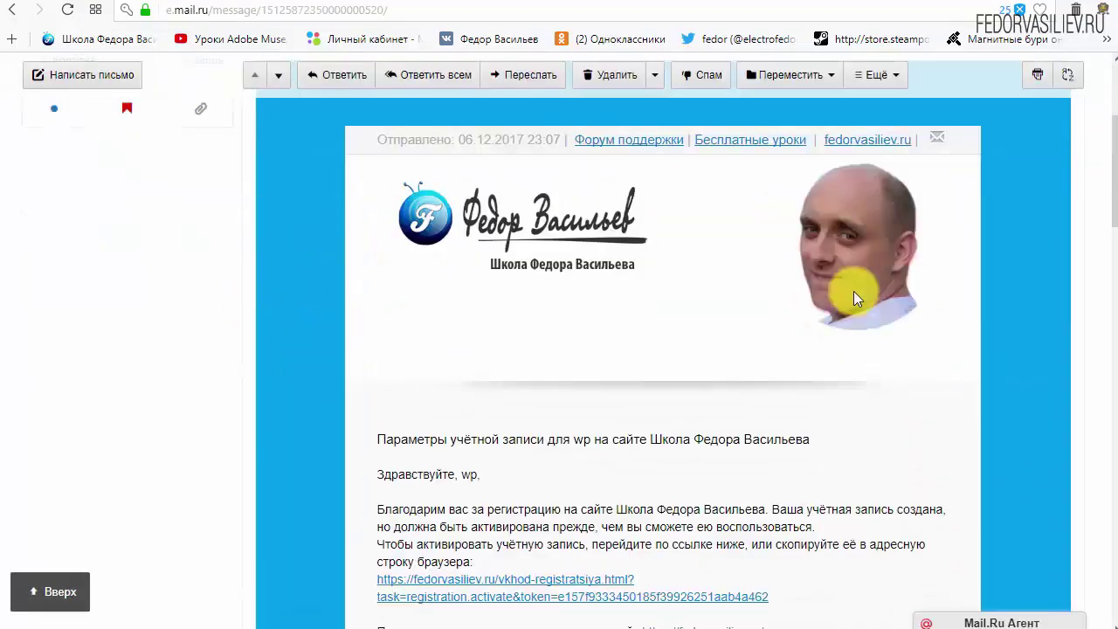
scroll(589, 297, down, 1)
scroll(589, 298, down, 2)
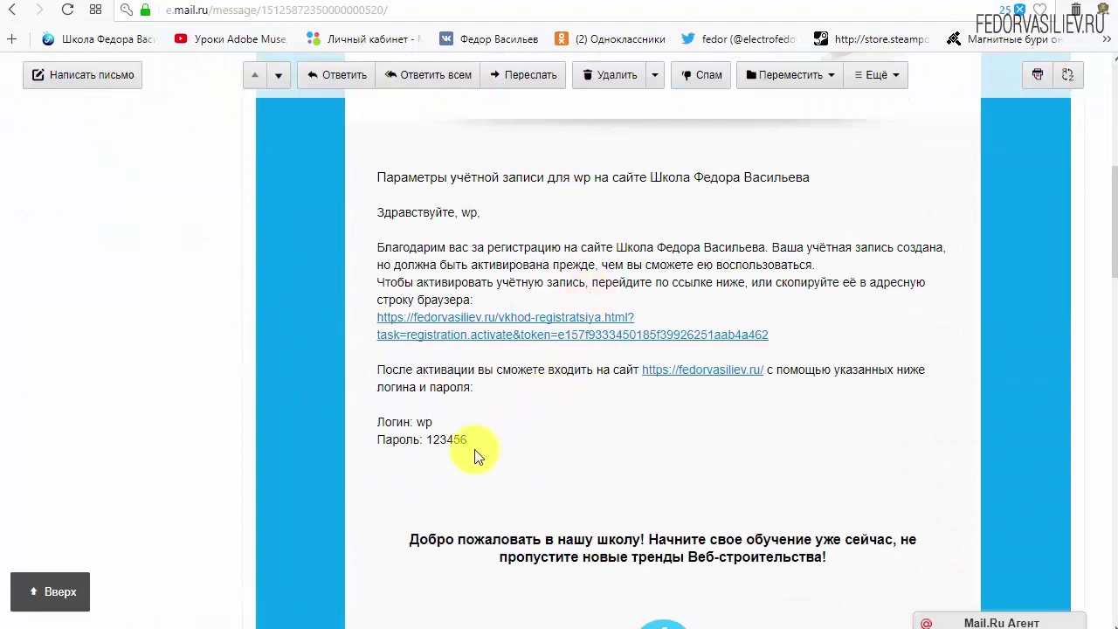
drag(474, 440, 376, 422)
click(572, 426)
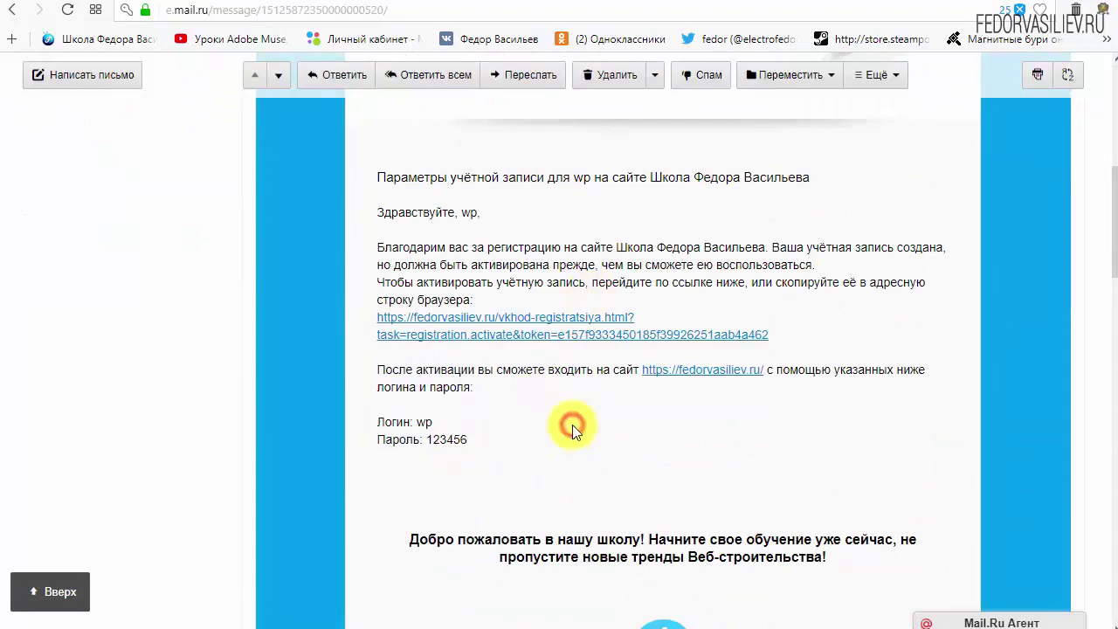
Locate the activation link in the e-mail and follow it to activate the account
scroll(537, 409, down, 6)
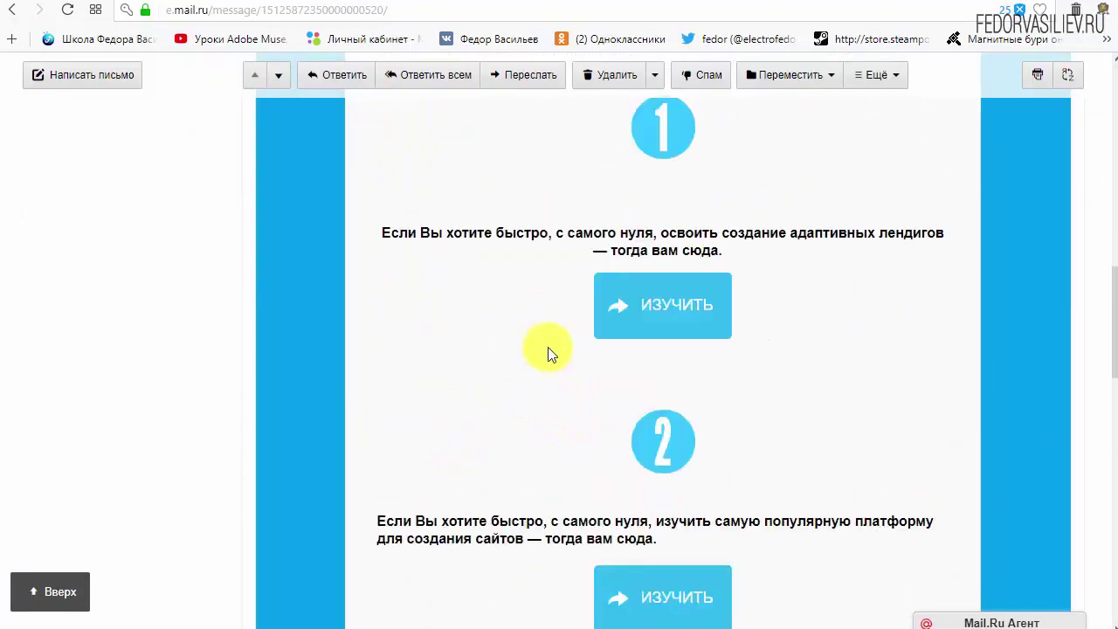
scroll(673, 312, down, 4)
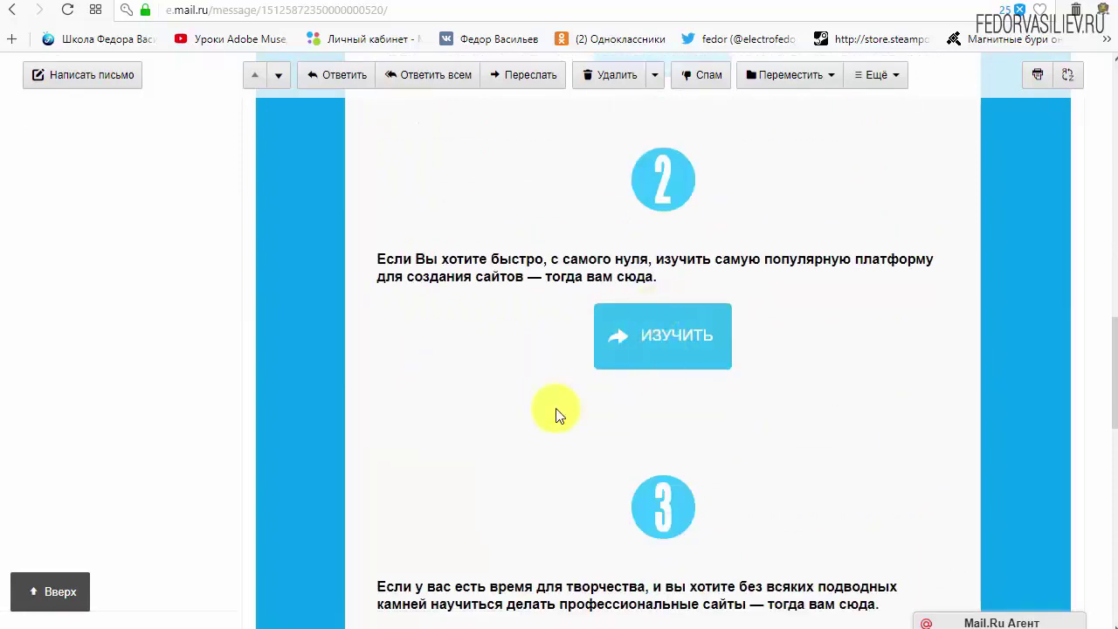
scroll(485, 437, up, 7)
scroll(485, 438, up, 3)
scroll(457, 511, up, 1)
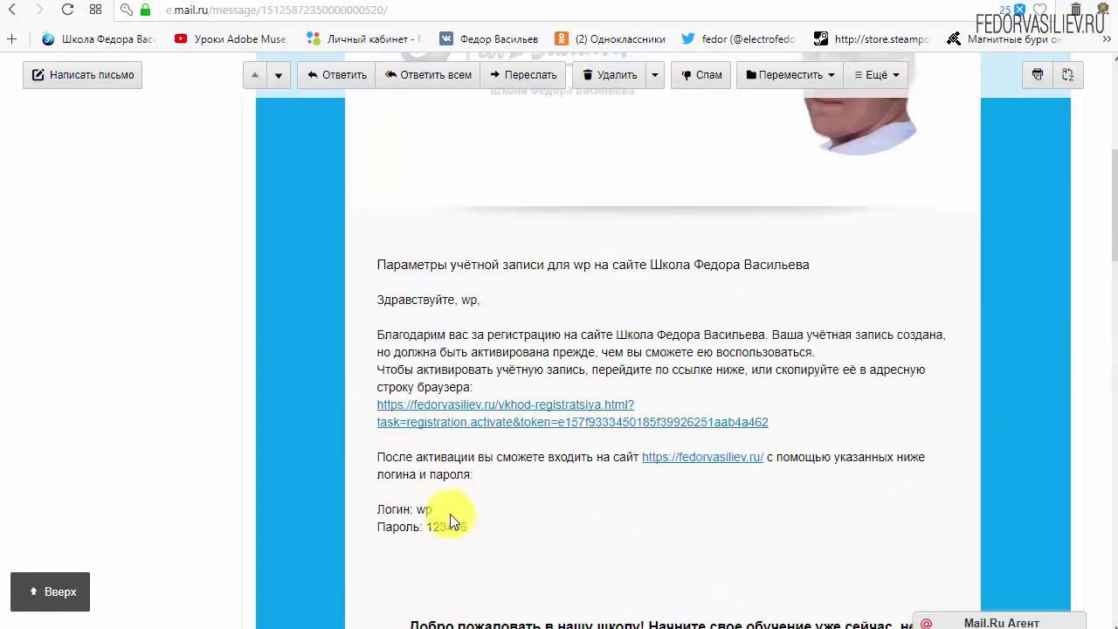
drag(665, 427, 376, 404)
click(721, 394)
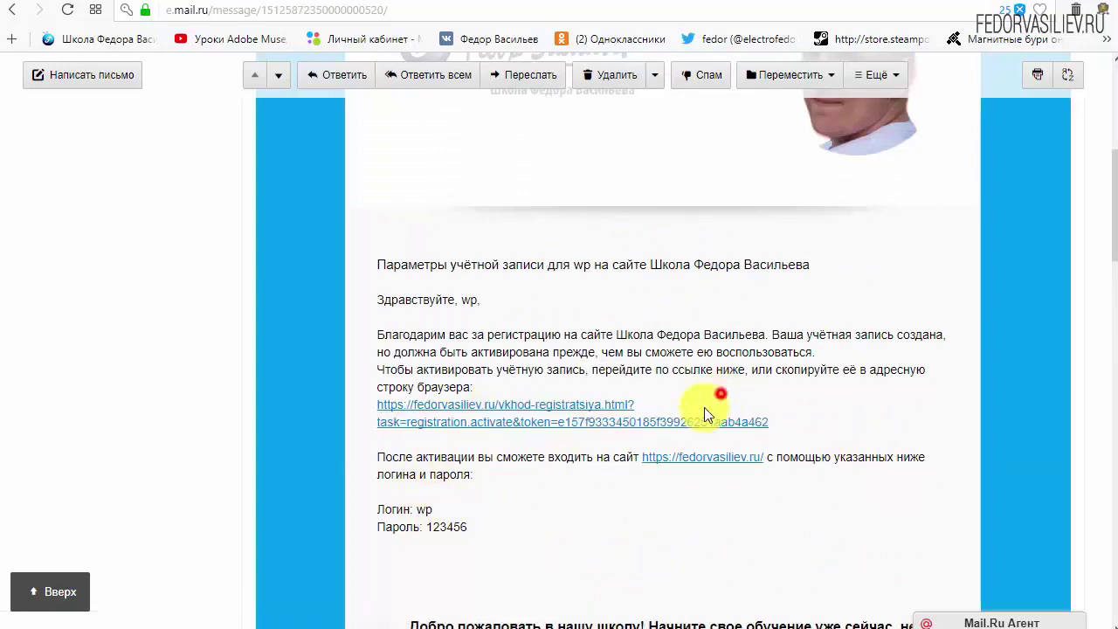
click(558, 404)
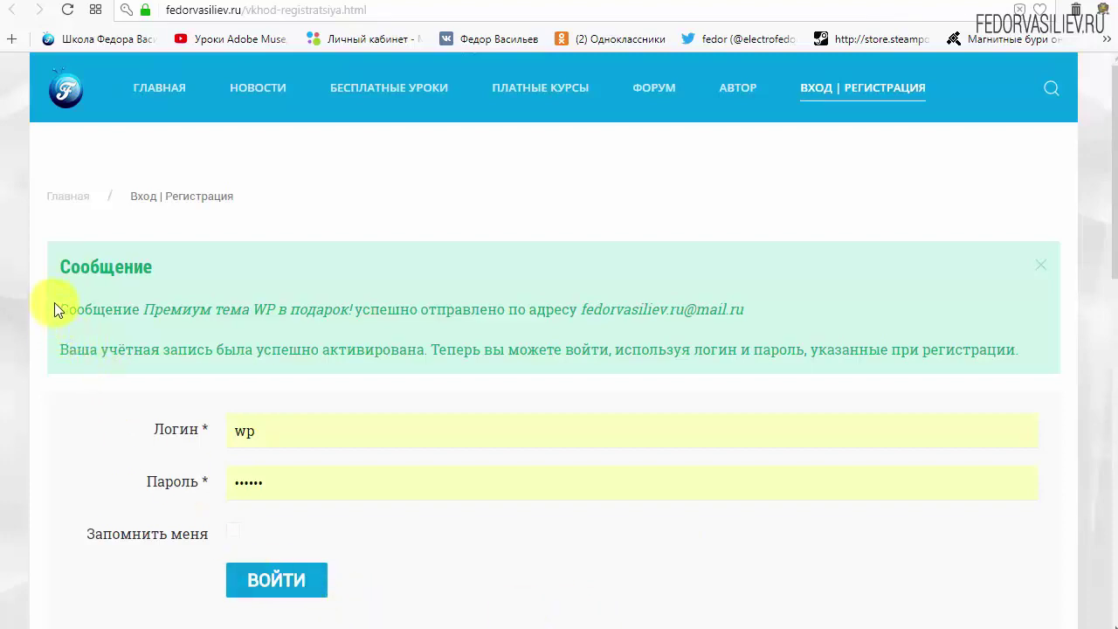
Highlight the Сообщение notice text, then return to the Mail.ru Входящие list
drag(44, 263, 207, 265)
click(206, 265)
drag(64, 307, 140, 310)
click(127, 311)
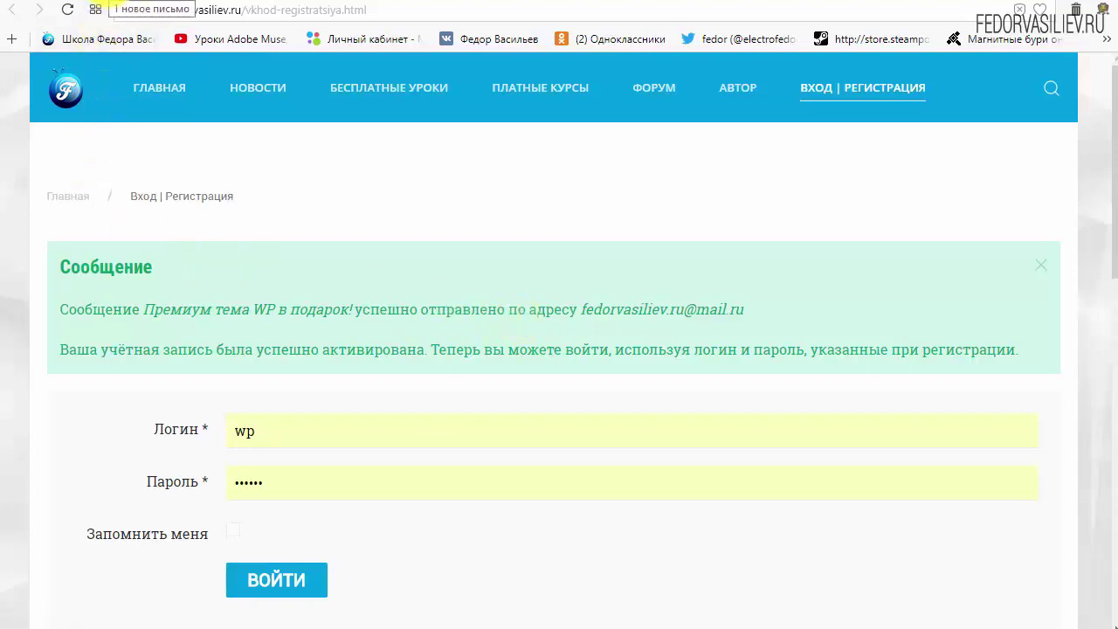
click(96, 10)
scroll(337, 353, up, 5)
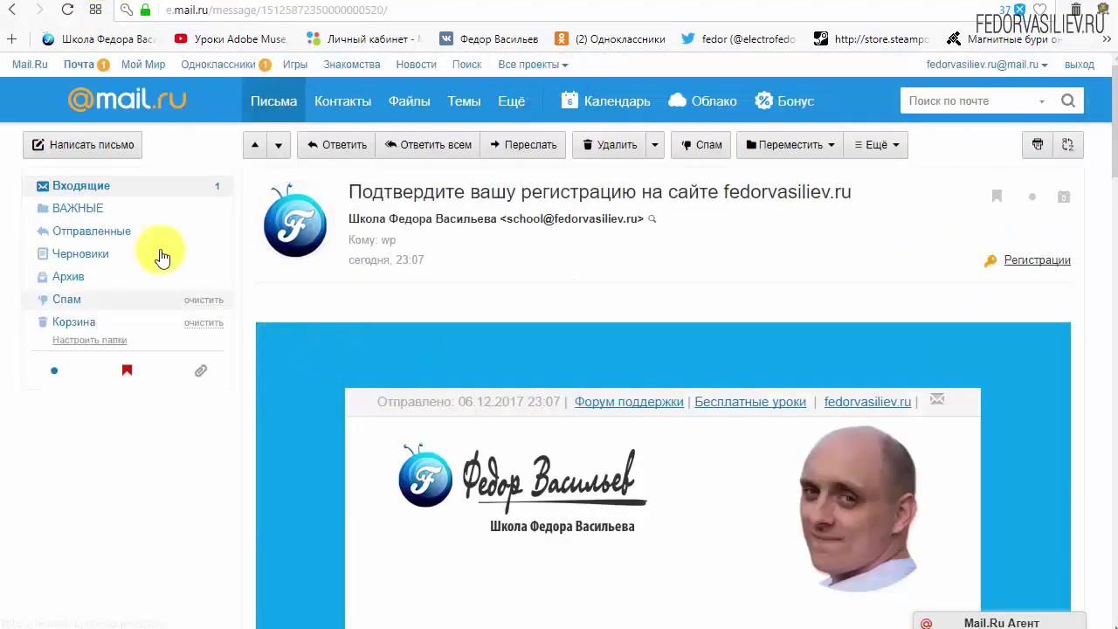
click(96, 194)
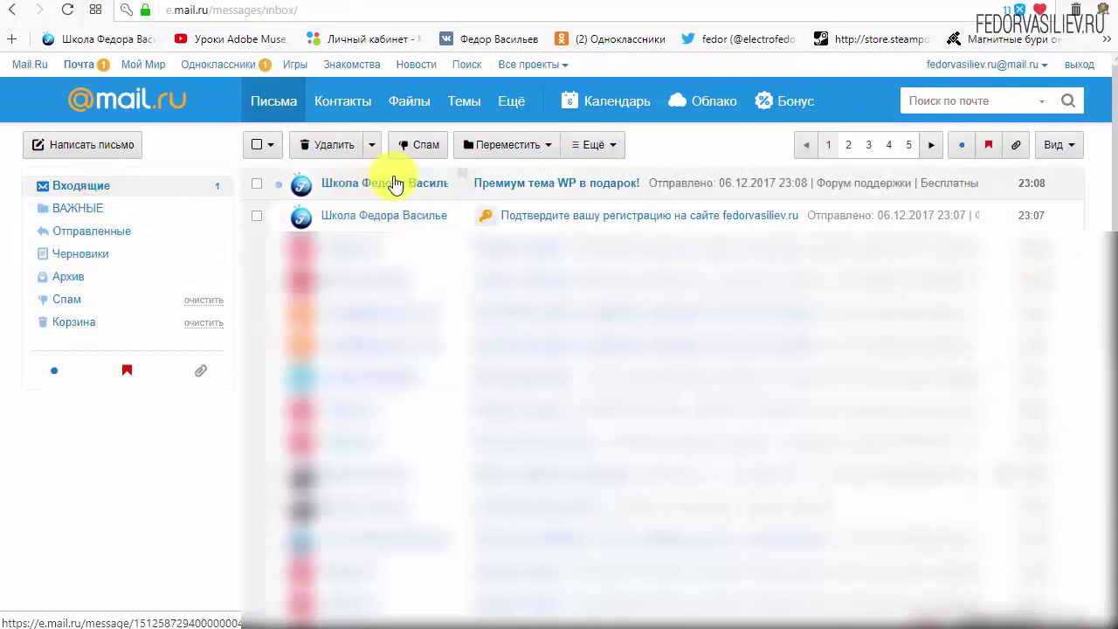